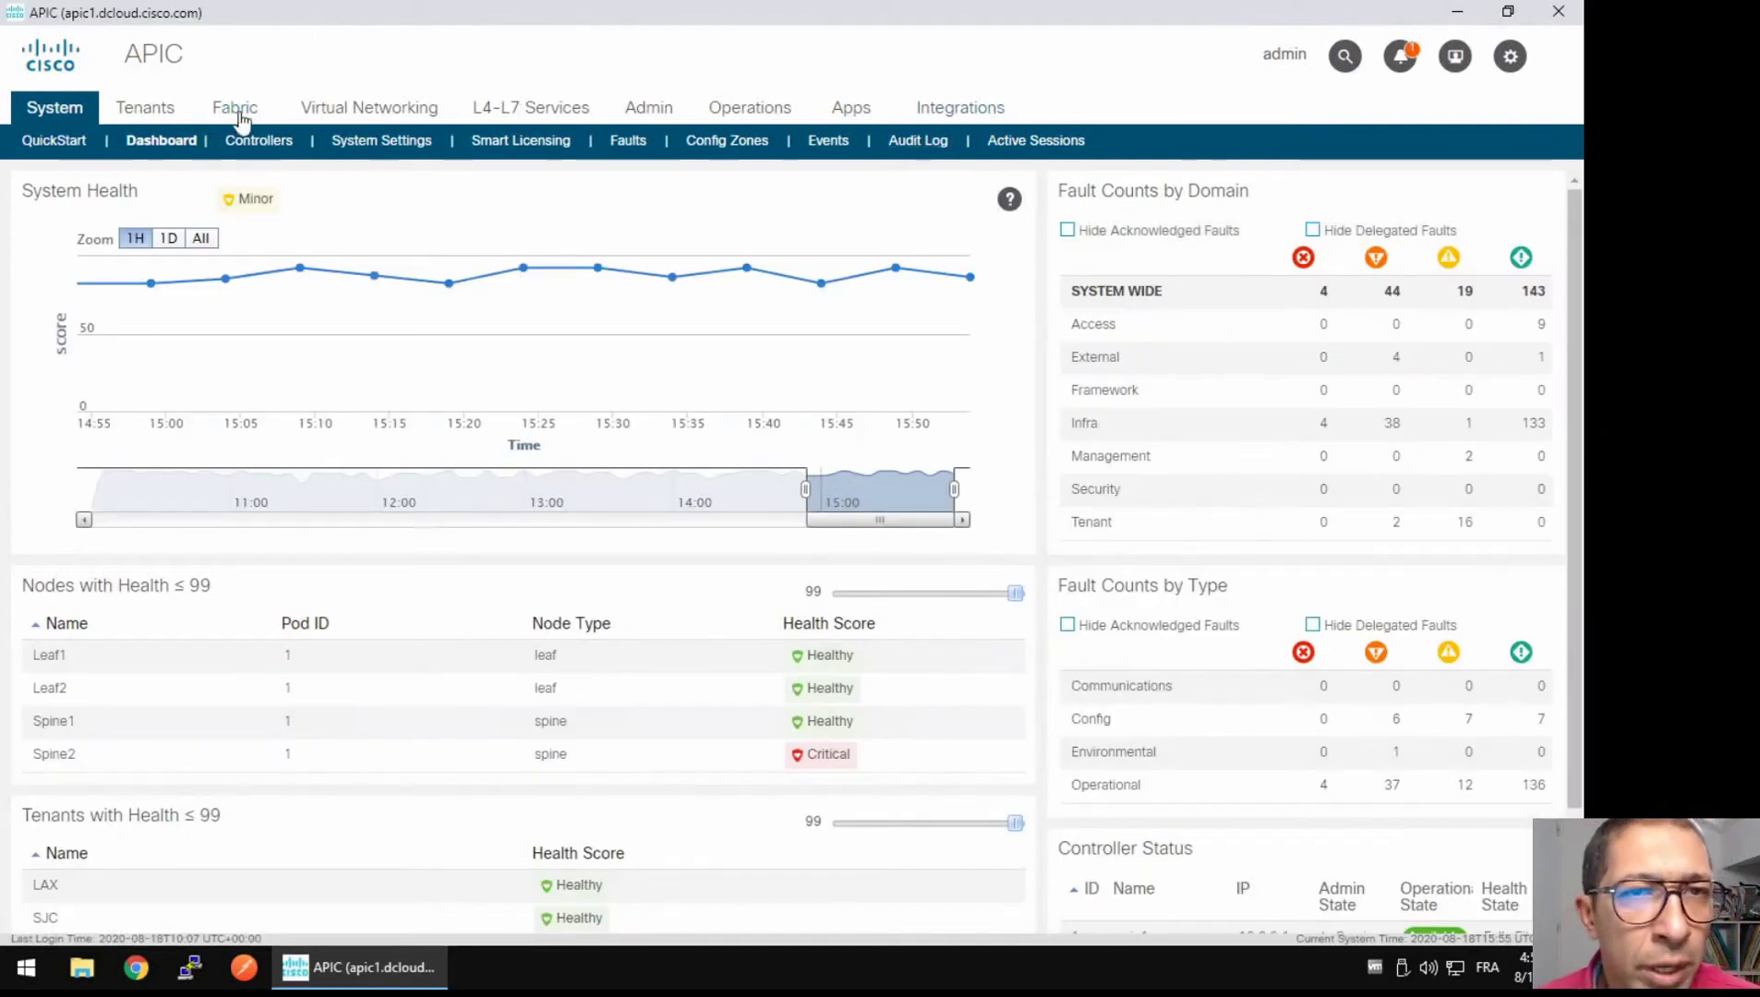
- Create a new tenant named Paris
{"action": "left_click", "coordinate": [130, 120]}
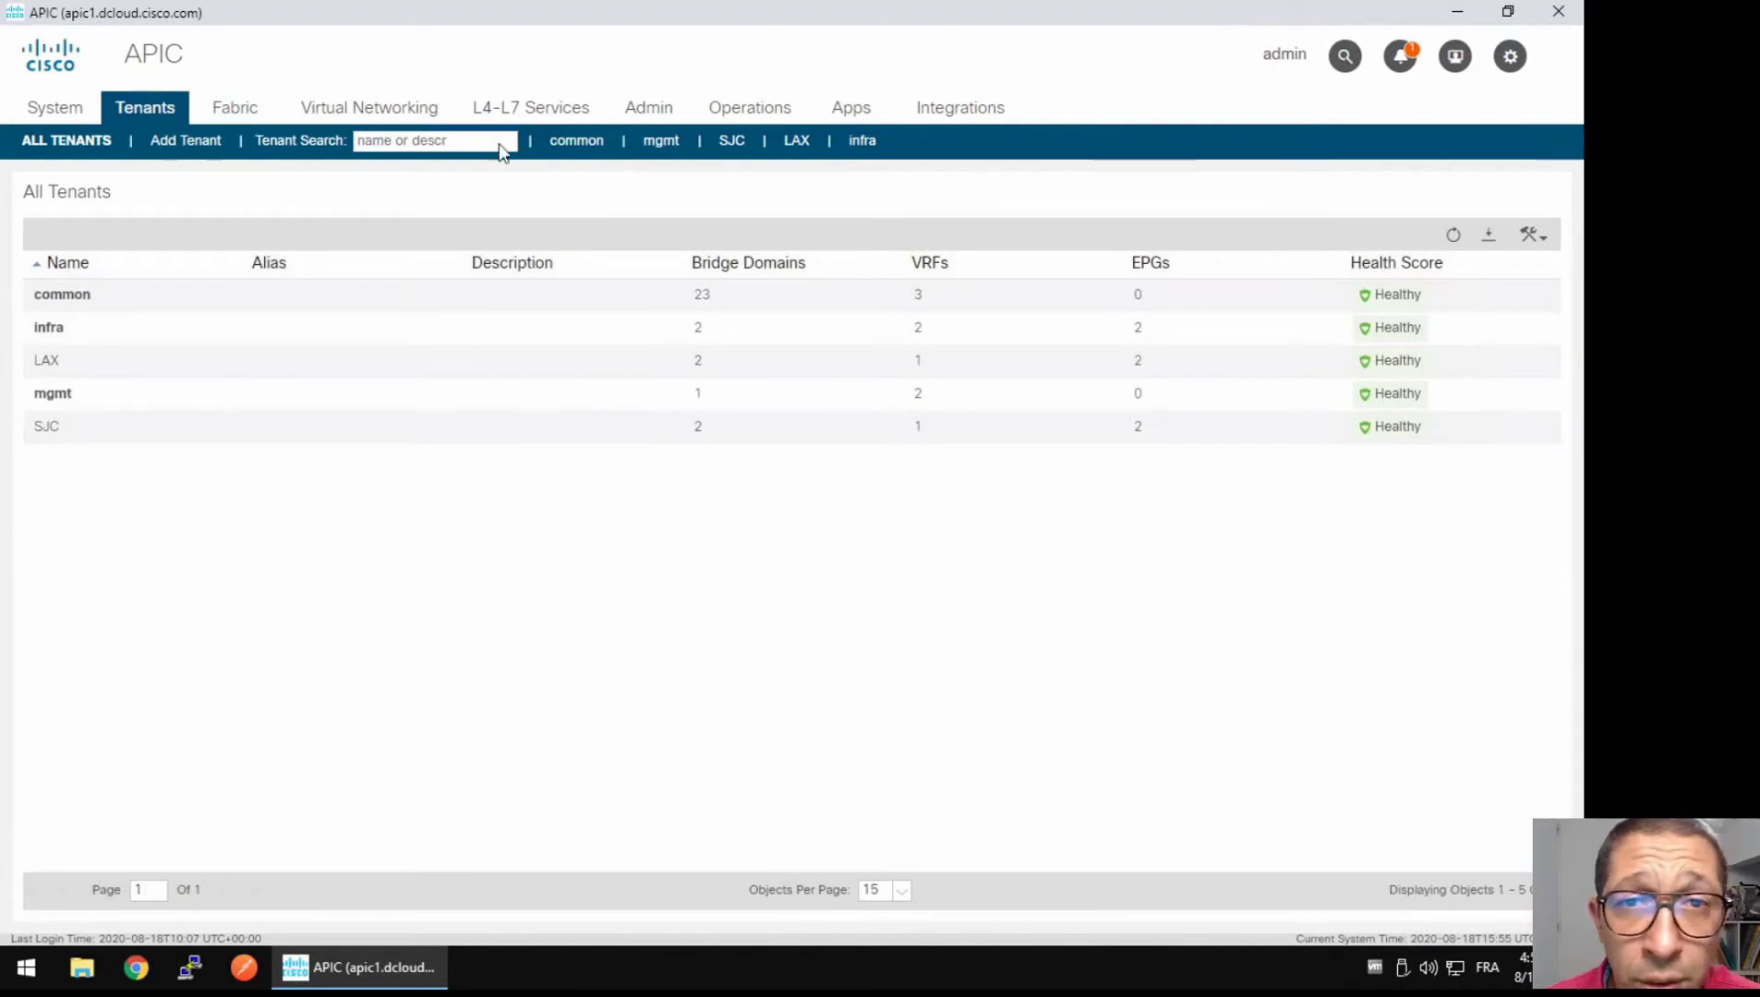
{"action": "left_click", "coordinate": [216, 145]}
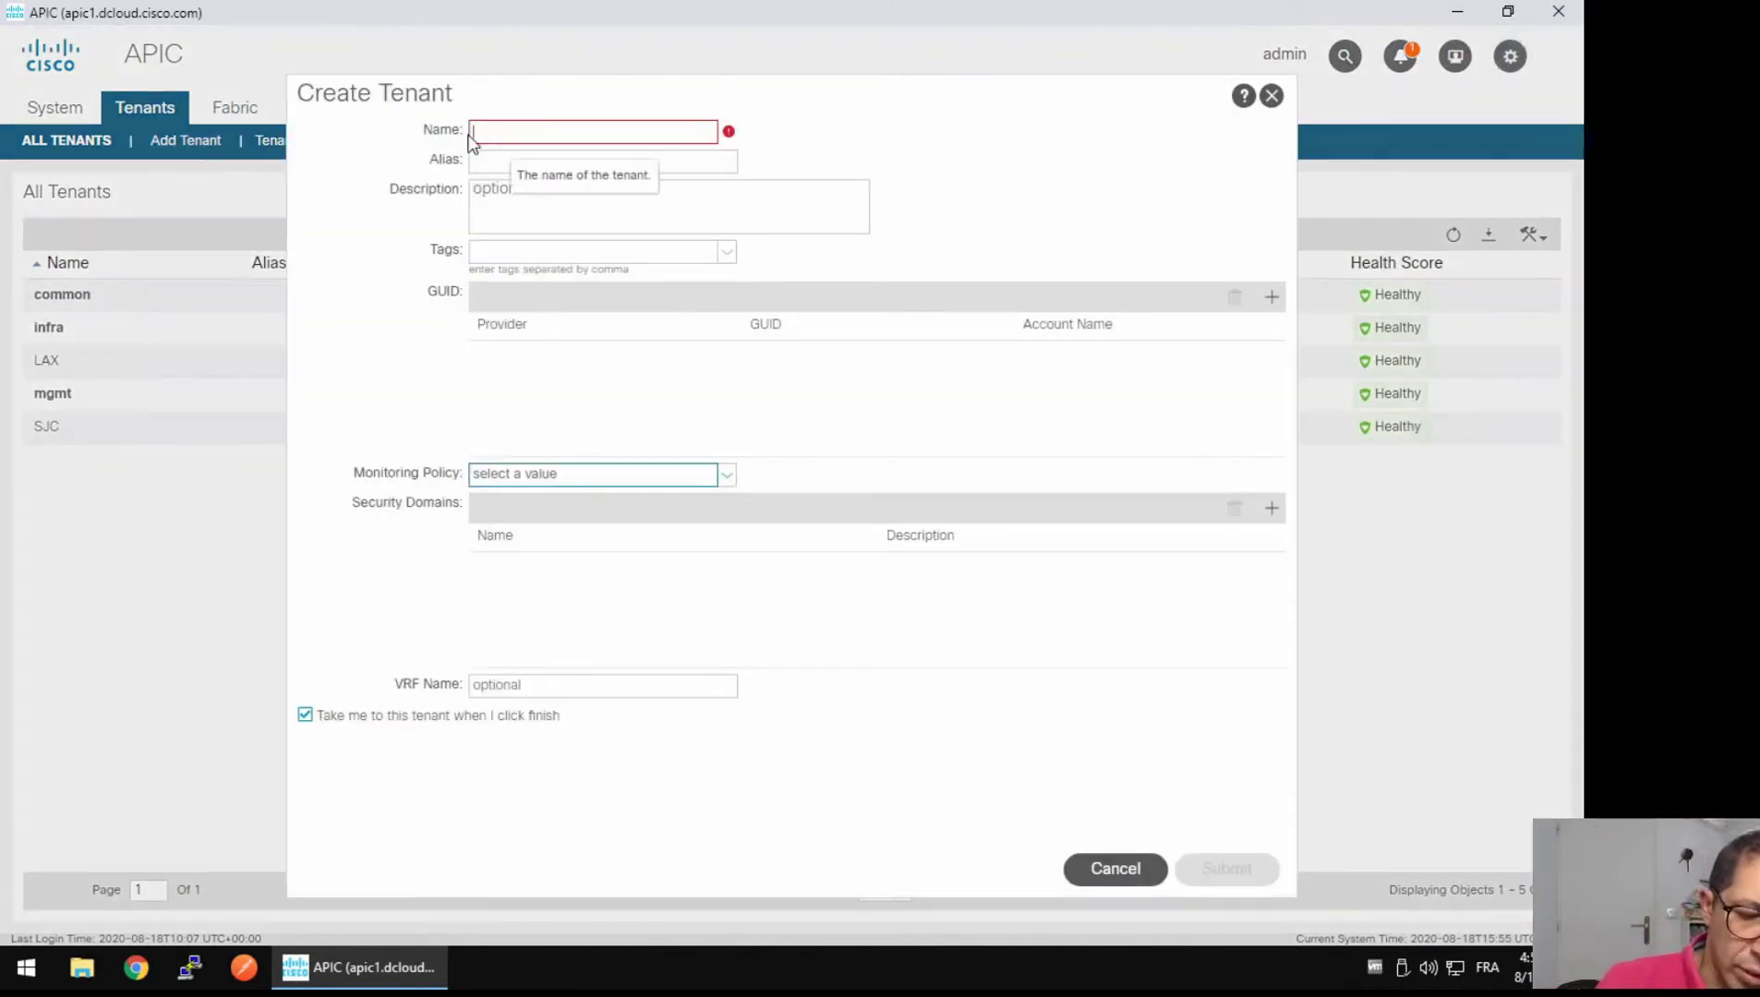
{"action": "type", "text": "PAr"}
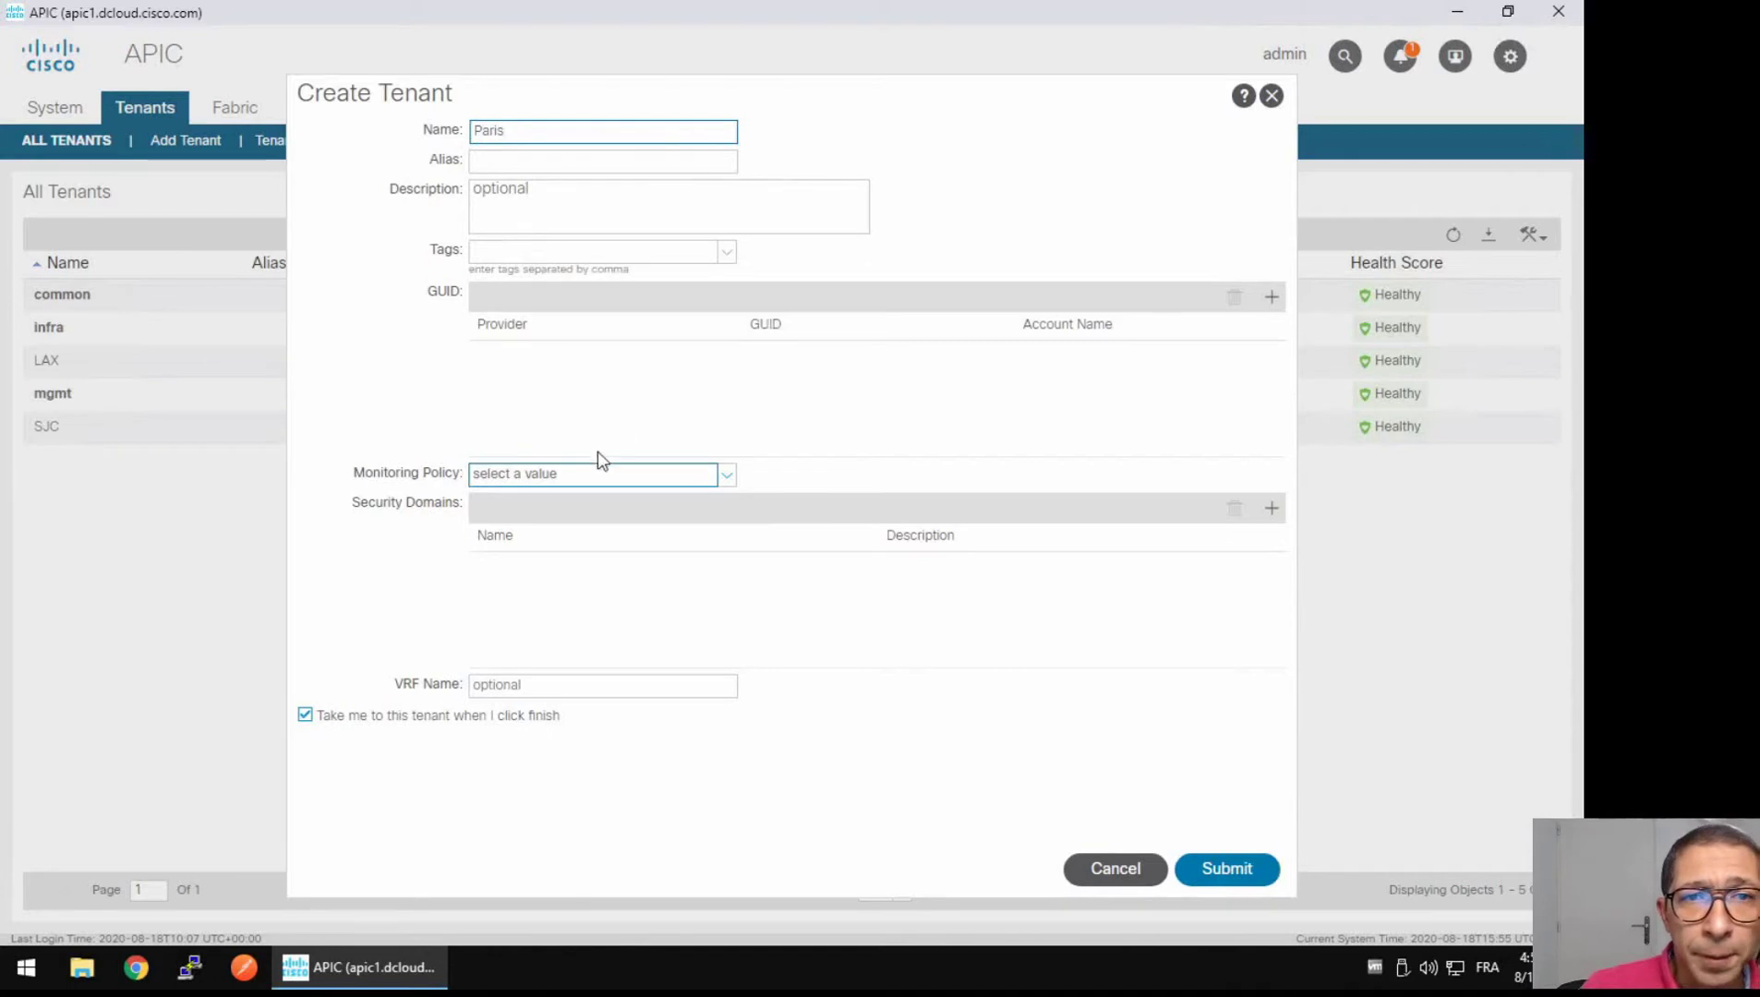
{"action": "left_click", "coordinate": [1201, 881]}
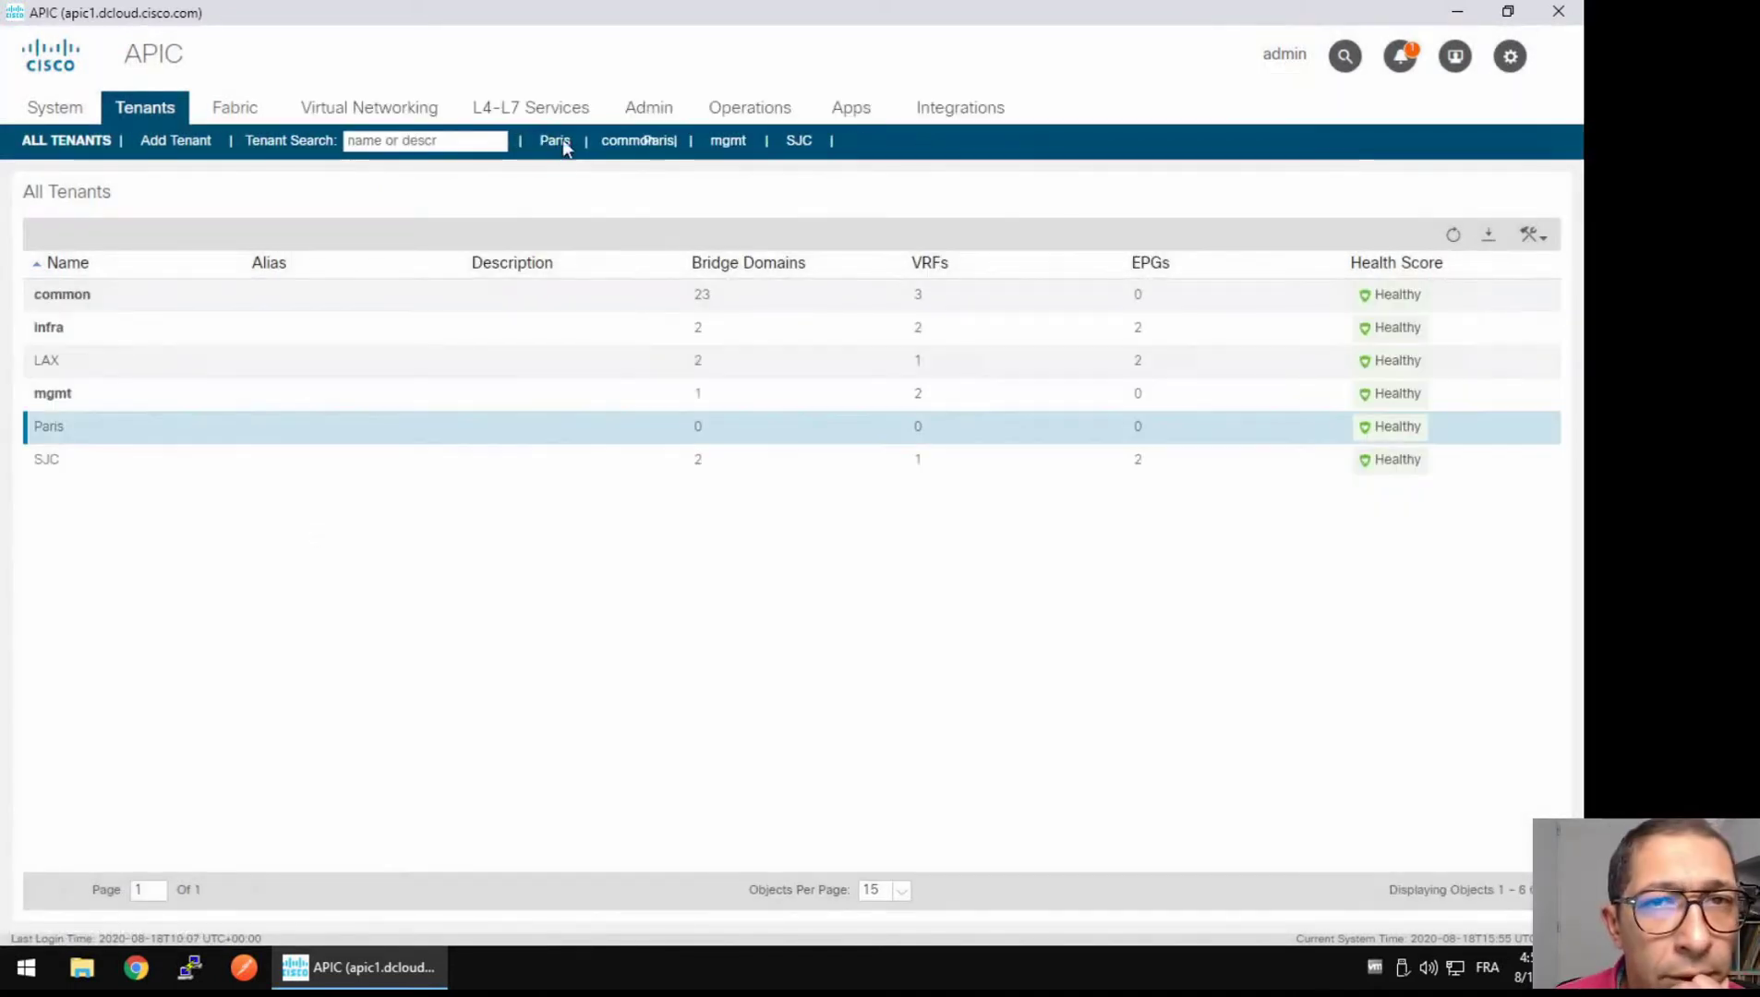
- Define a VRF named Paris_VRF in the Paris tenant's networking, keeping the default policy settings and the option to create a bridge domain
{"action": "left_click", "coordinate": [555, 141]}
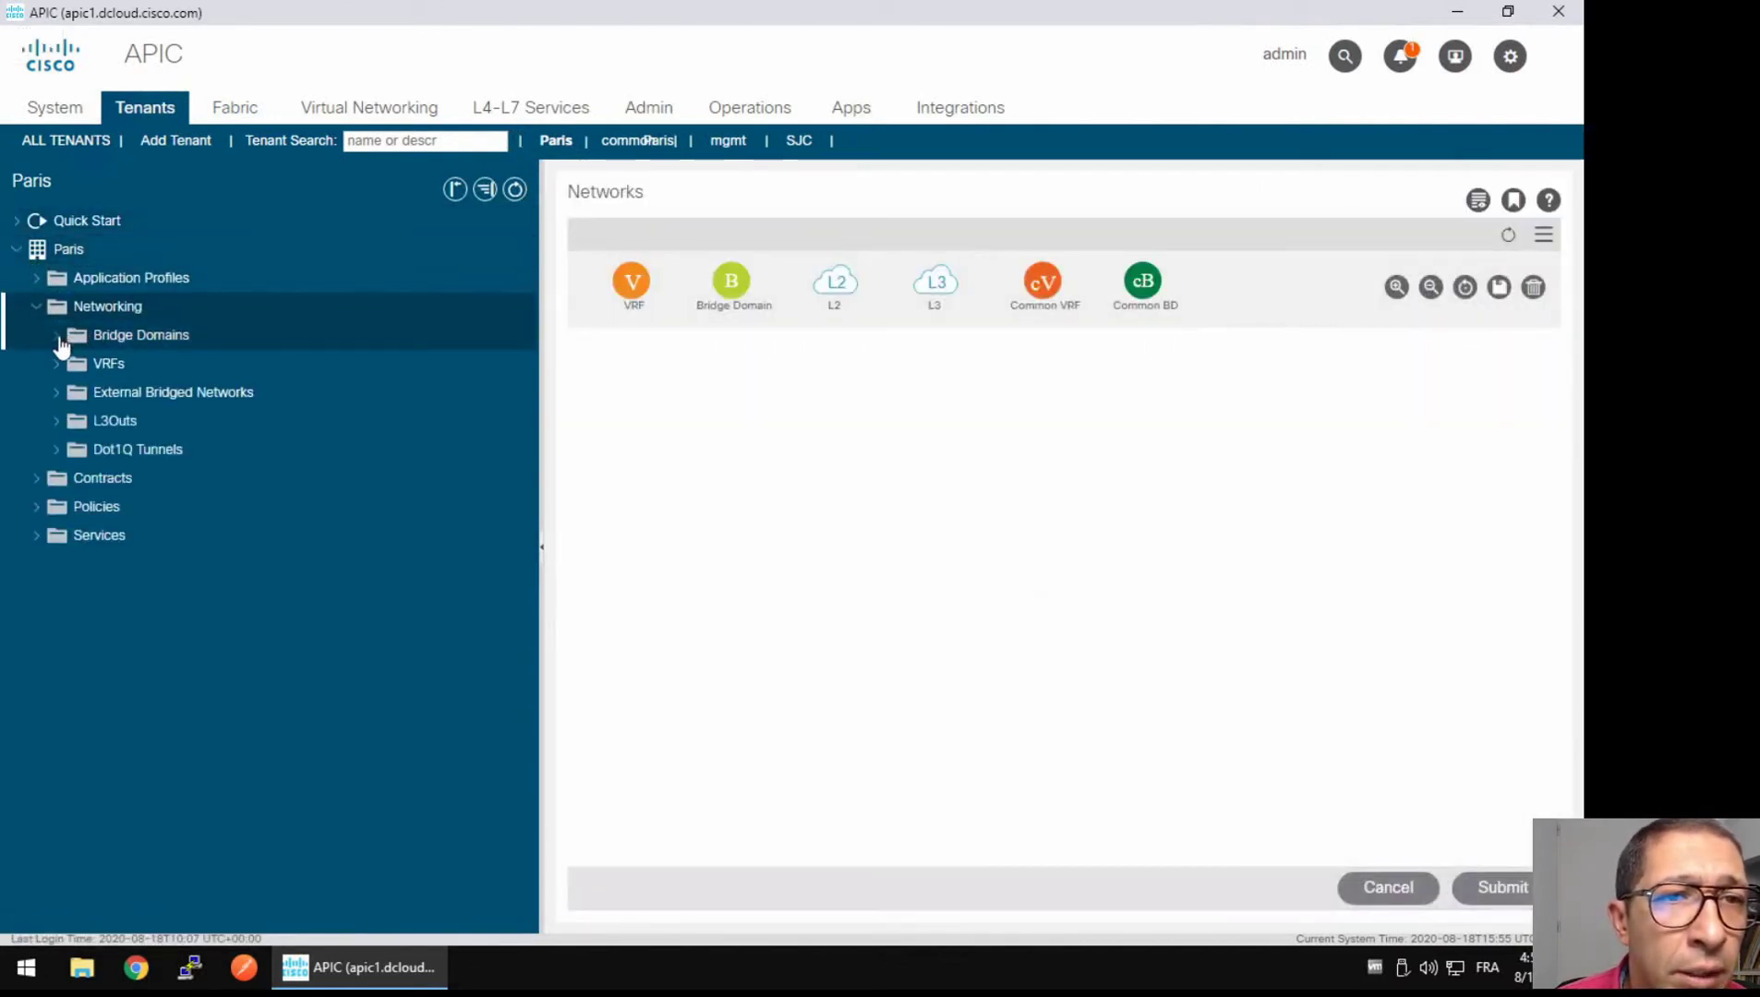
{"action": "left_click", "coordinate": [56, 364]}
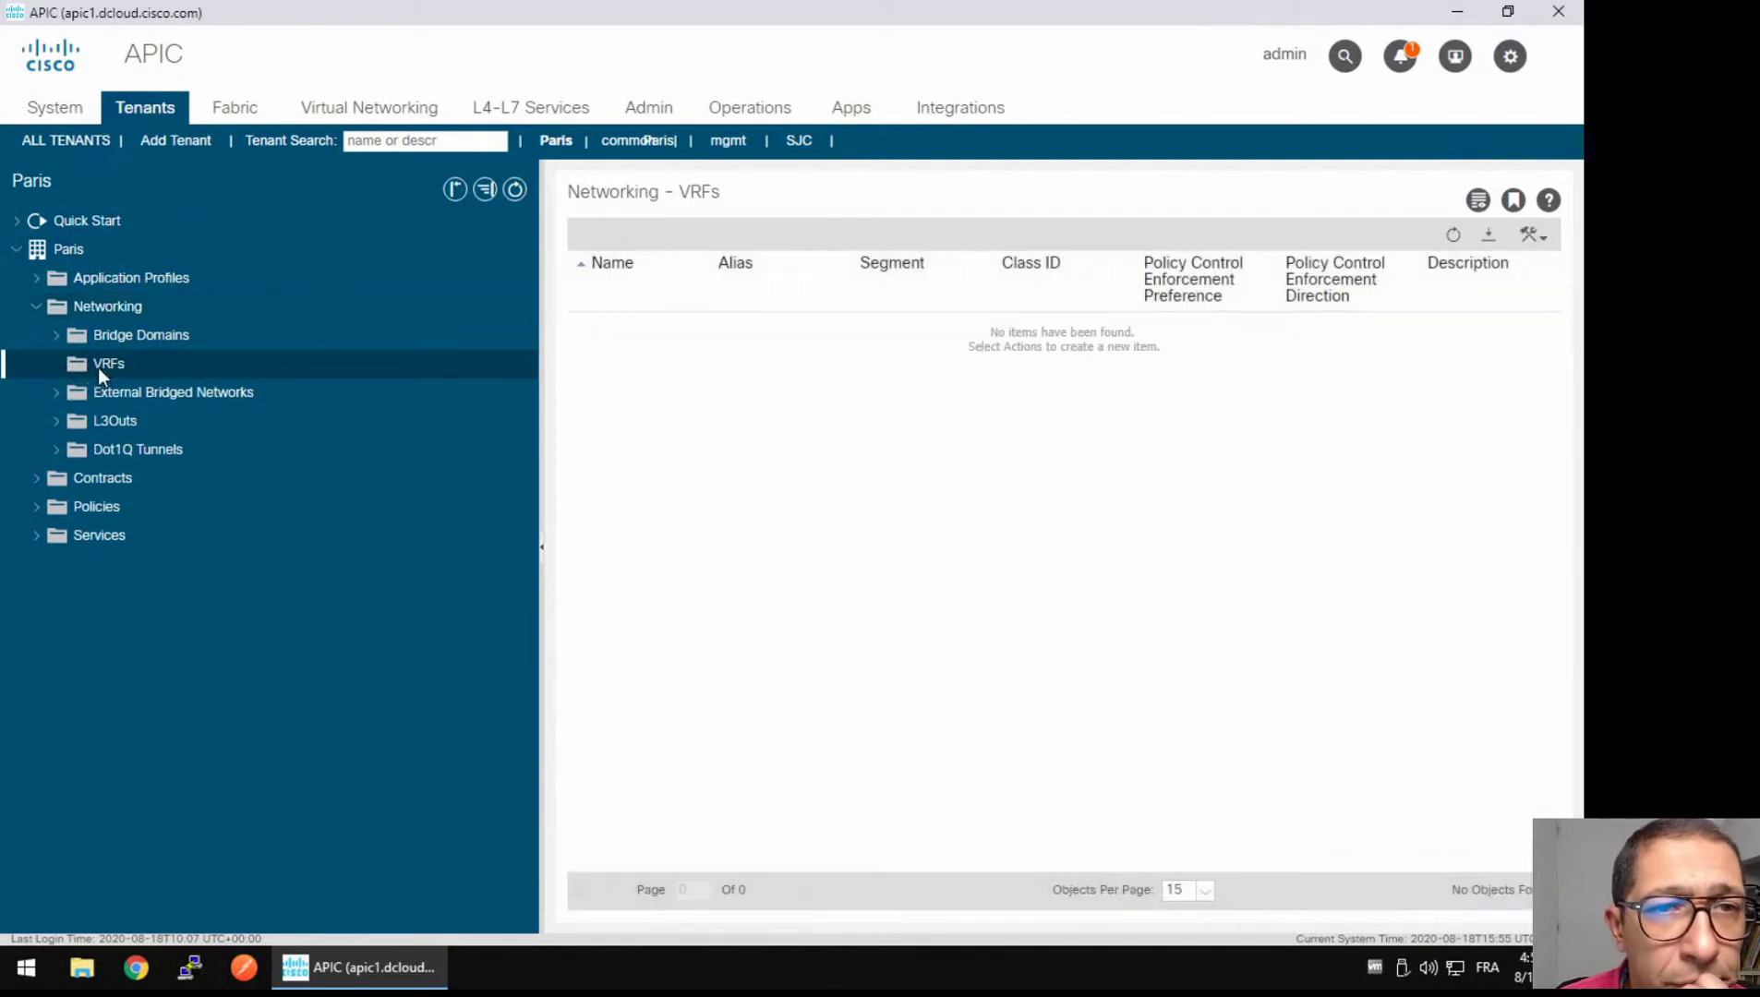
{"action": "right_click", "coordinate": [97, 368]}
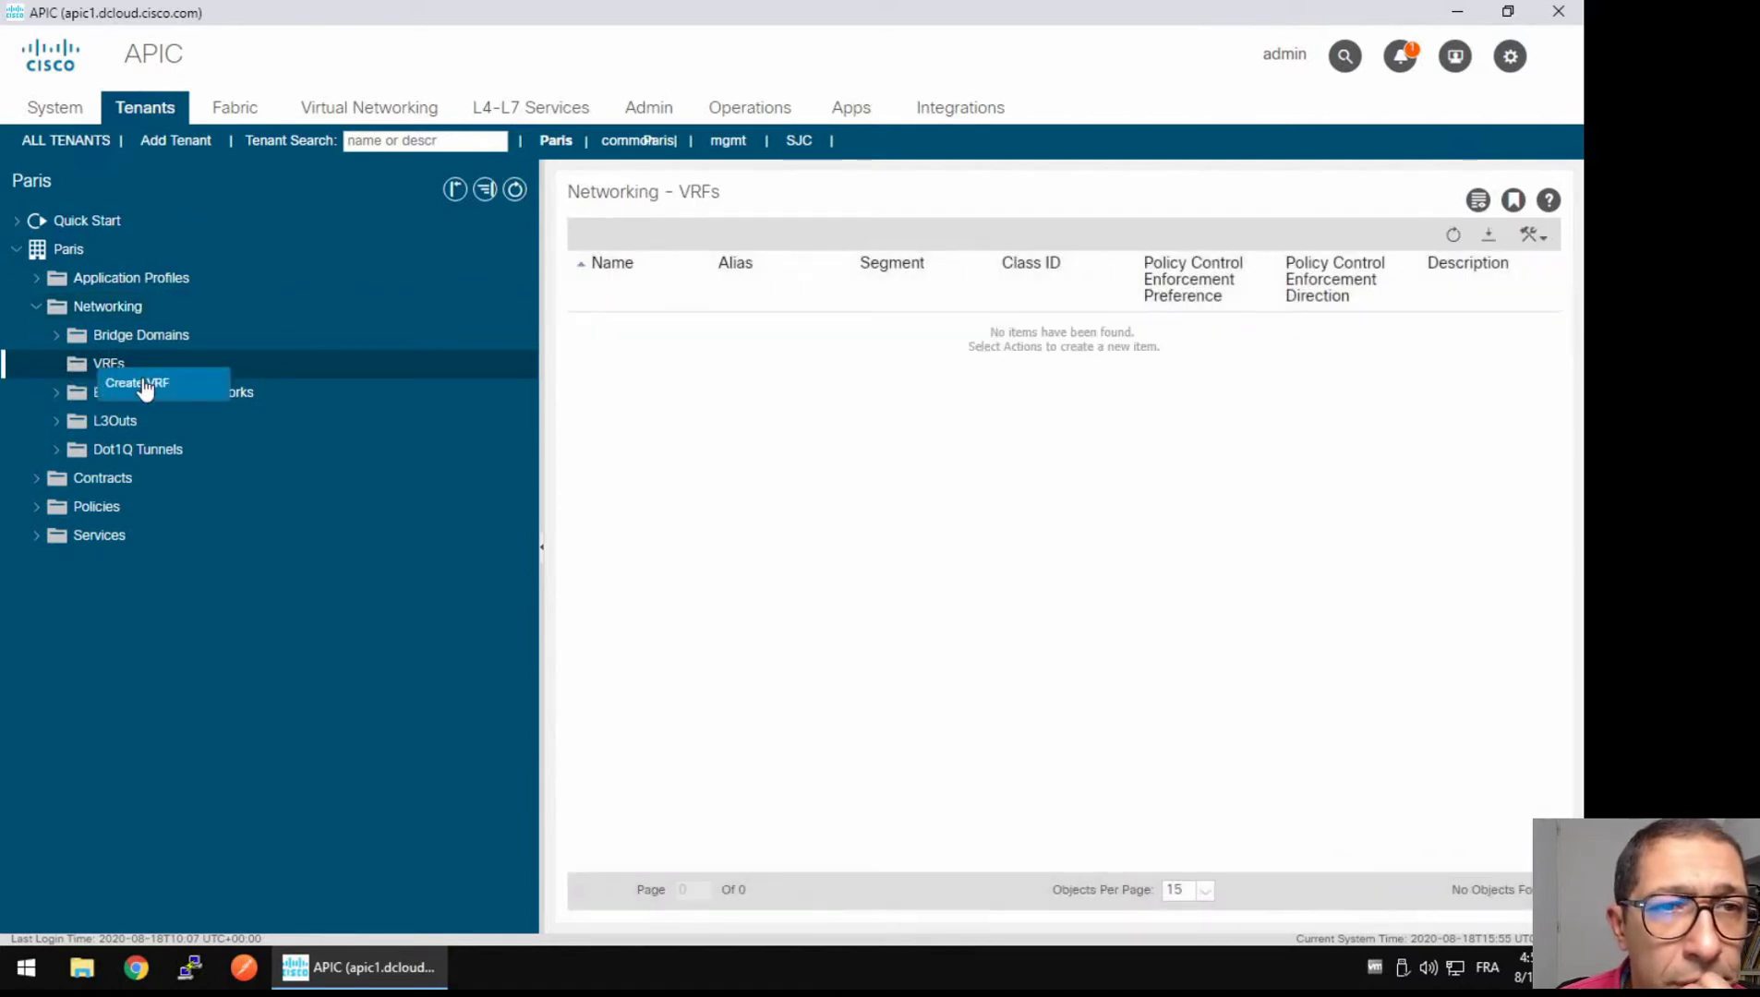
{"action": "left_click", "coordinate": [138, 392]}
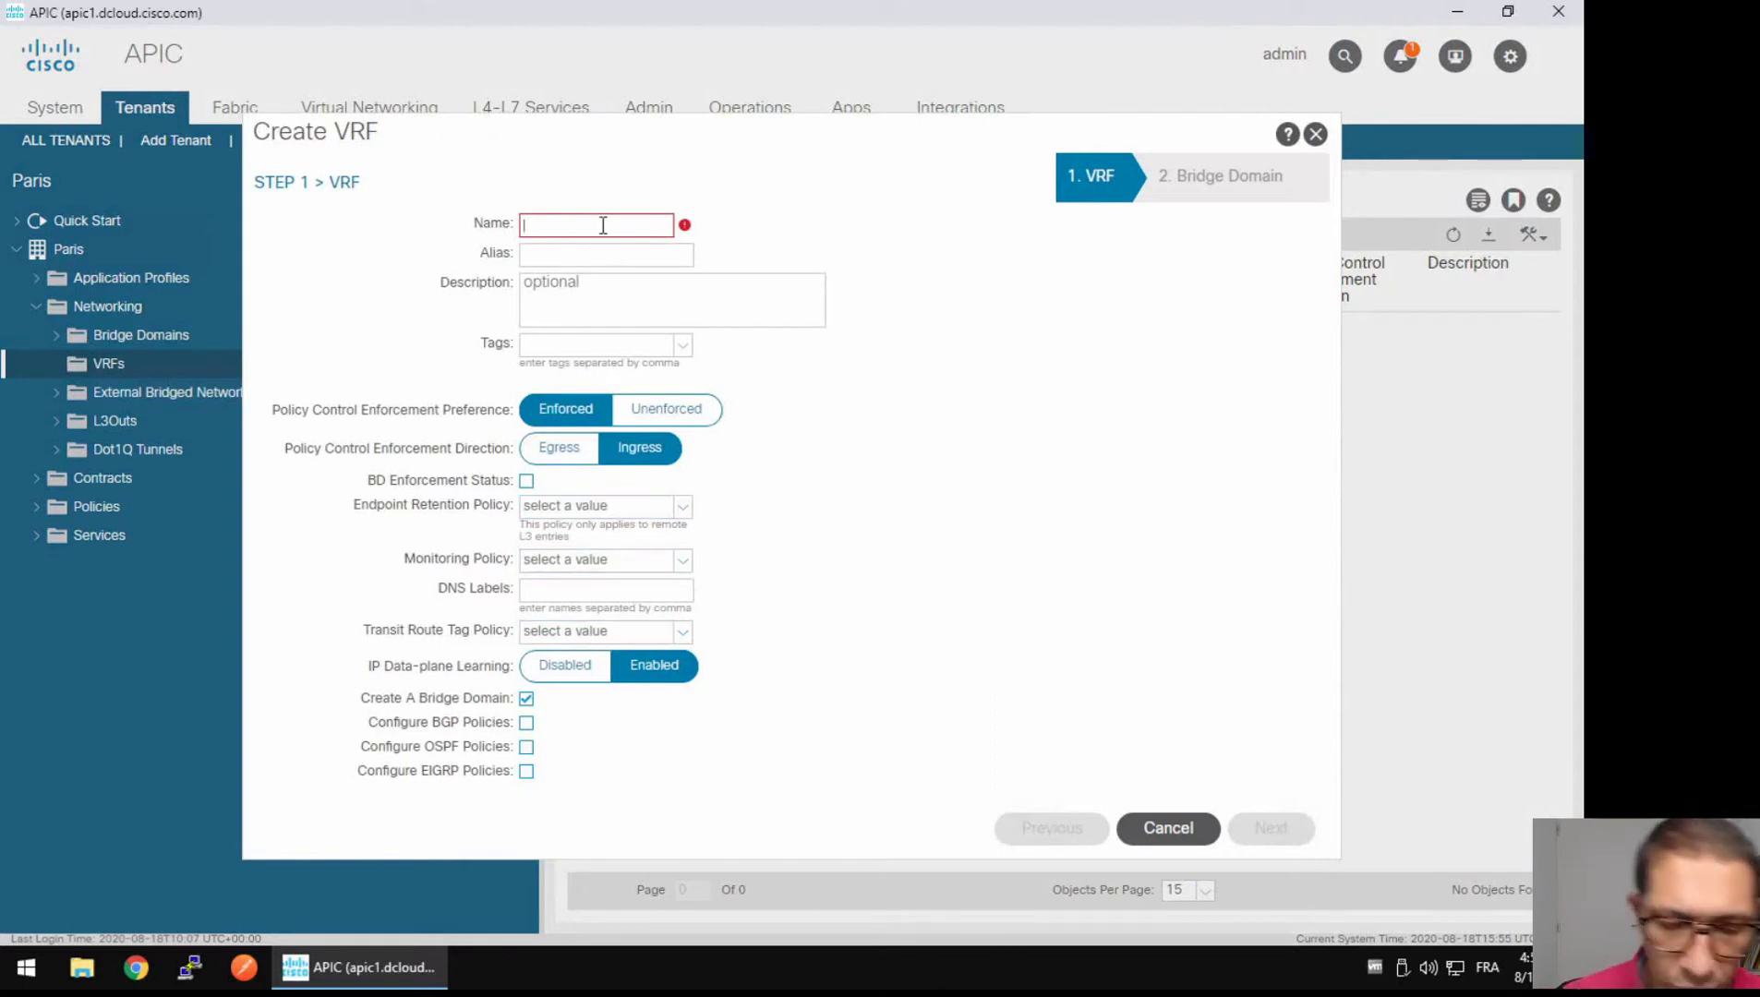
{"action": "type", "text": "PAris"}
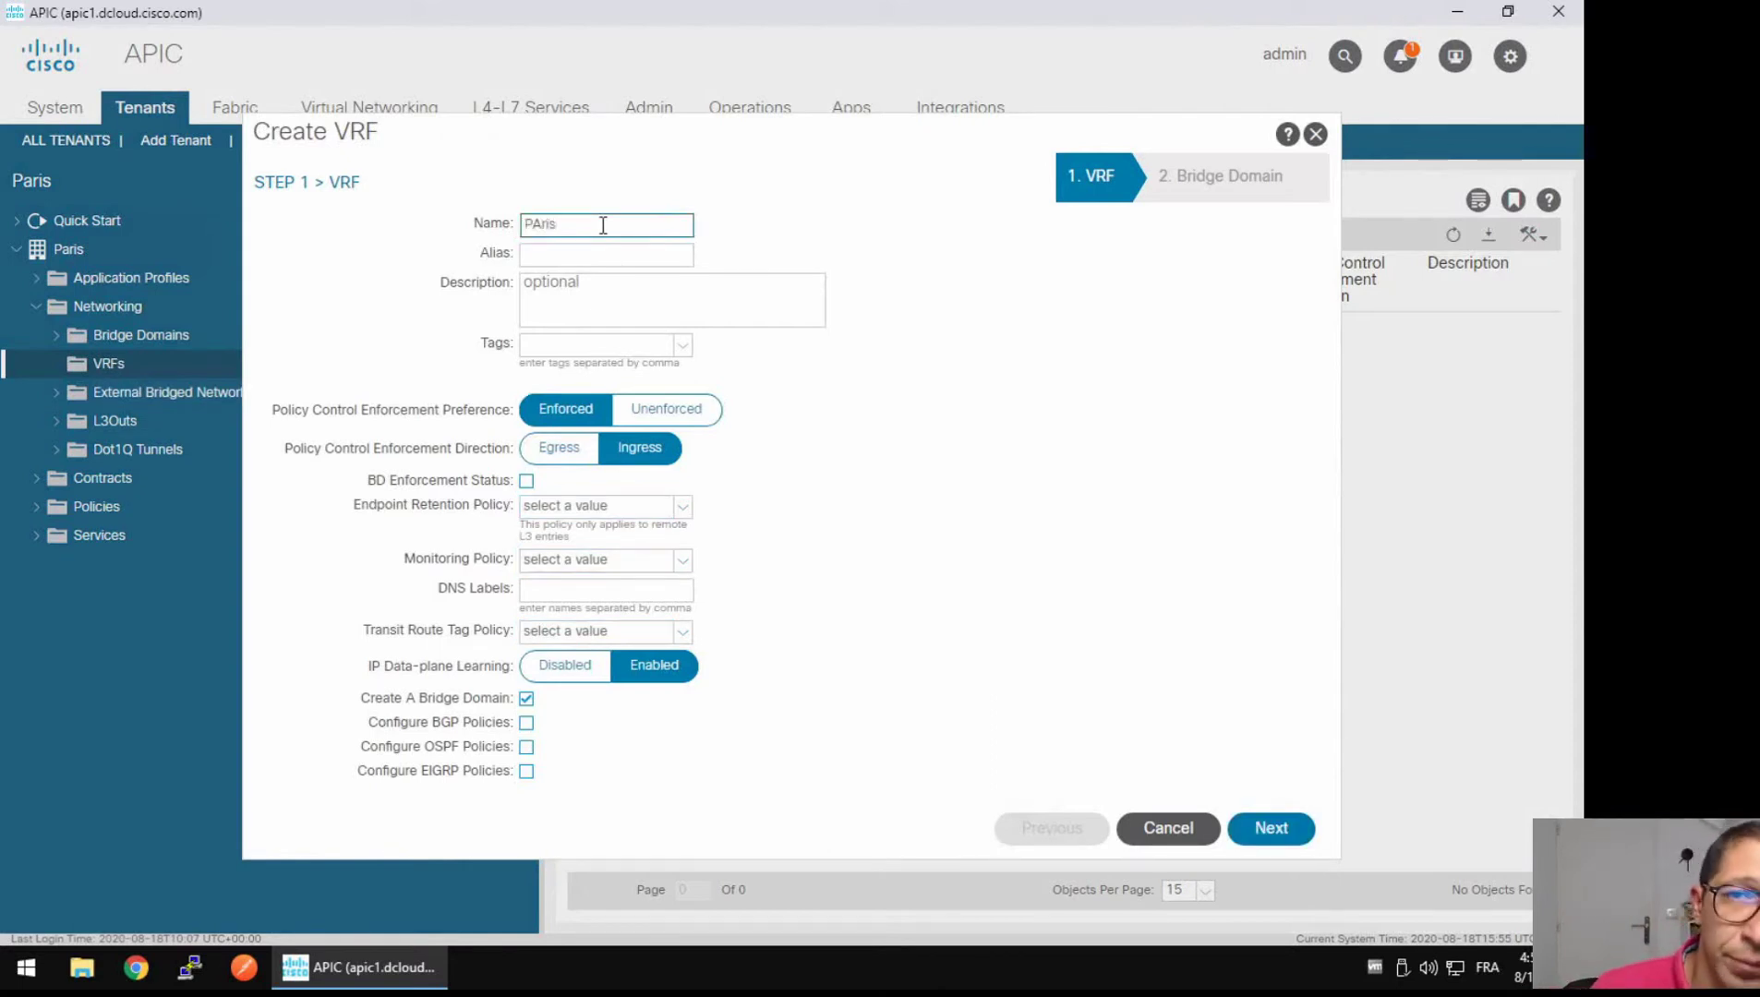
{"action": "key", "text": "BackSpace"}
{"action": "type", "text": "Par"}
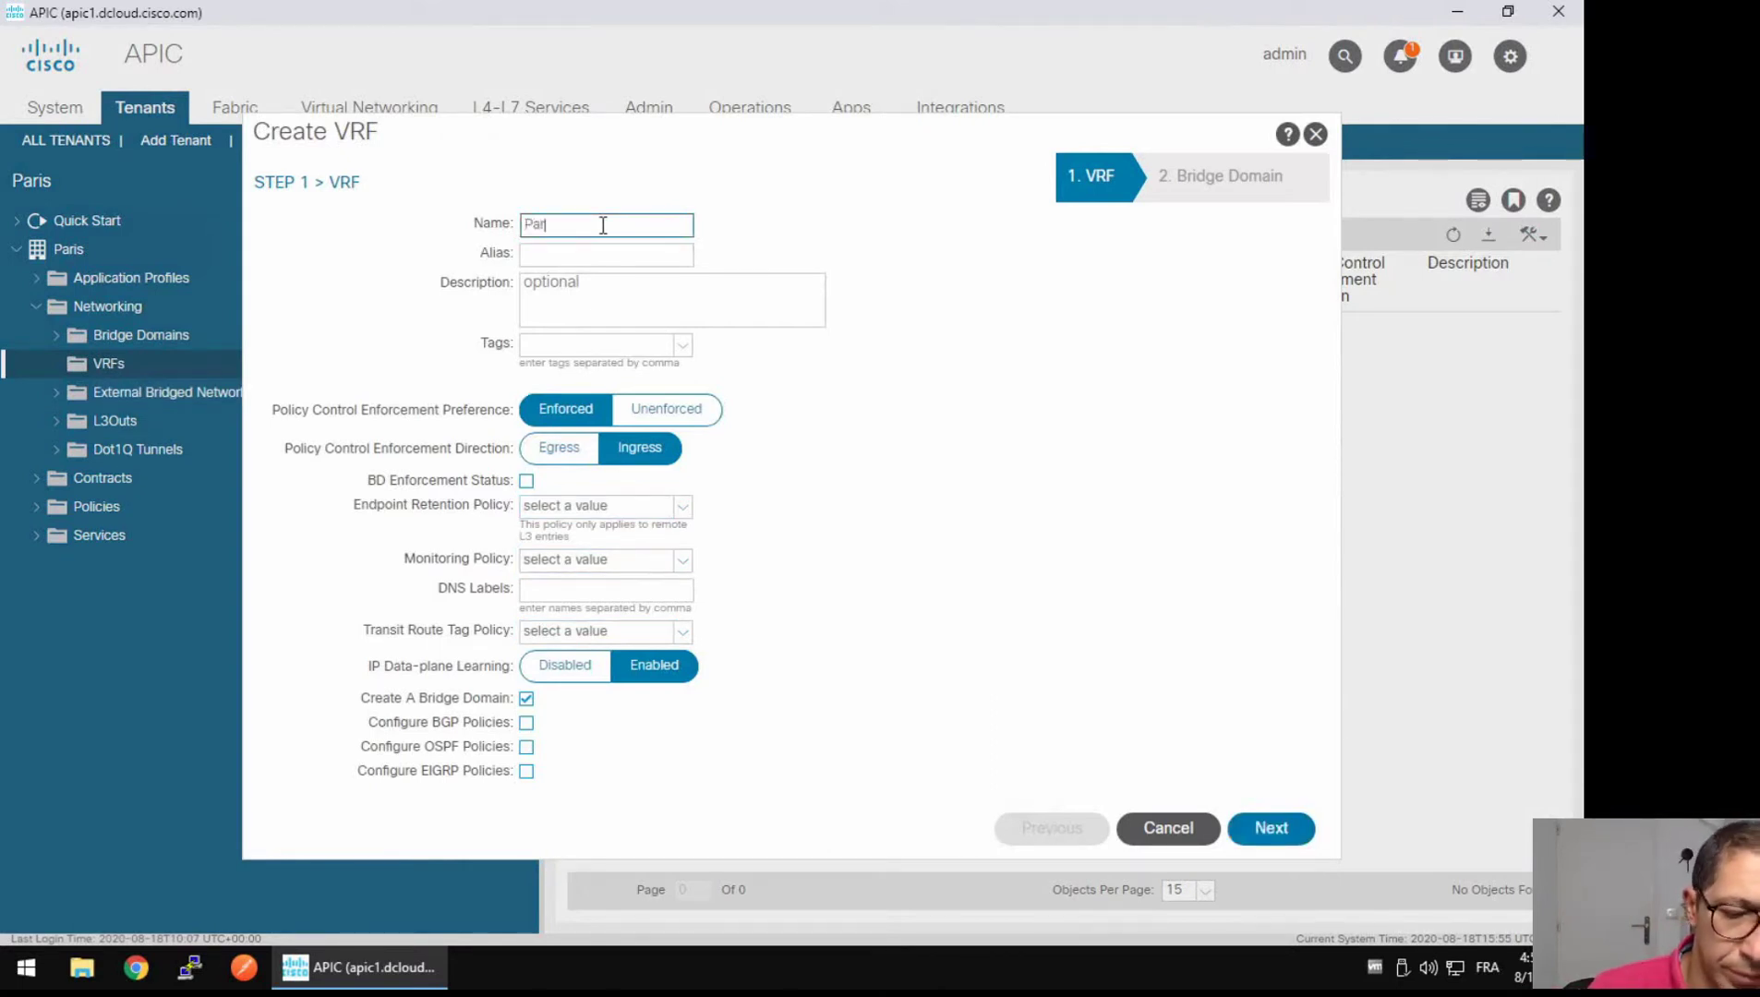
{"action": "type", "text": "is_VRF"}
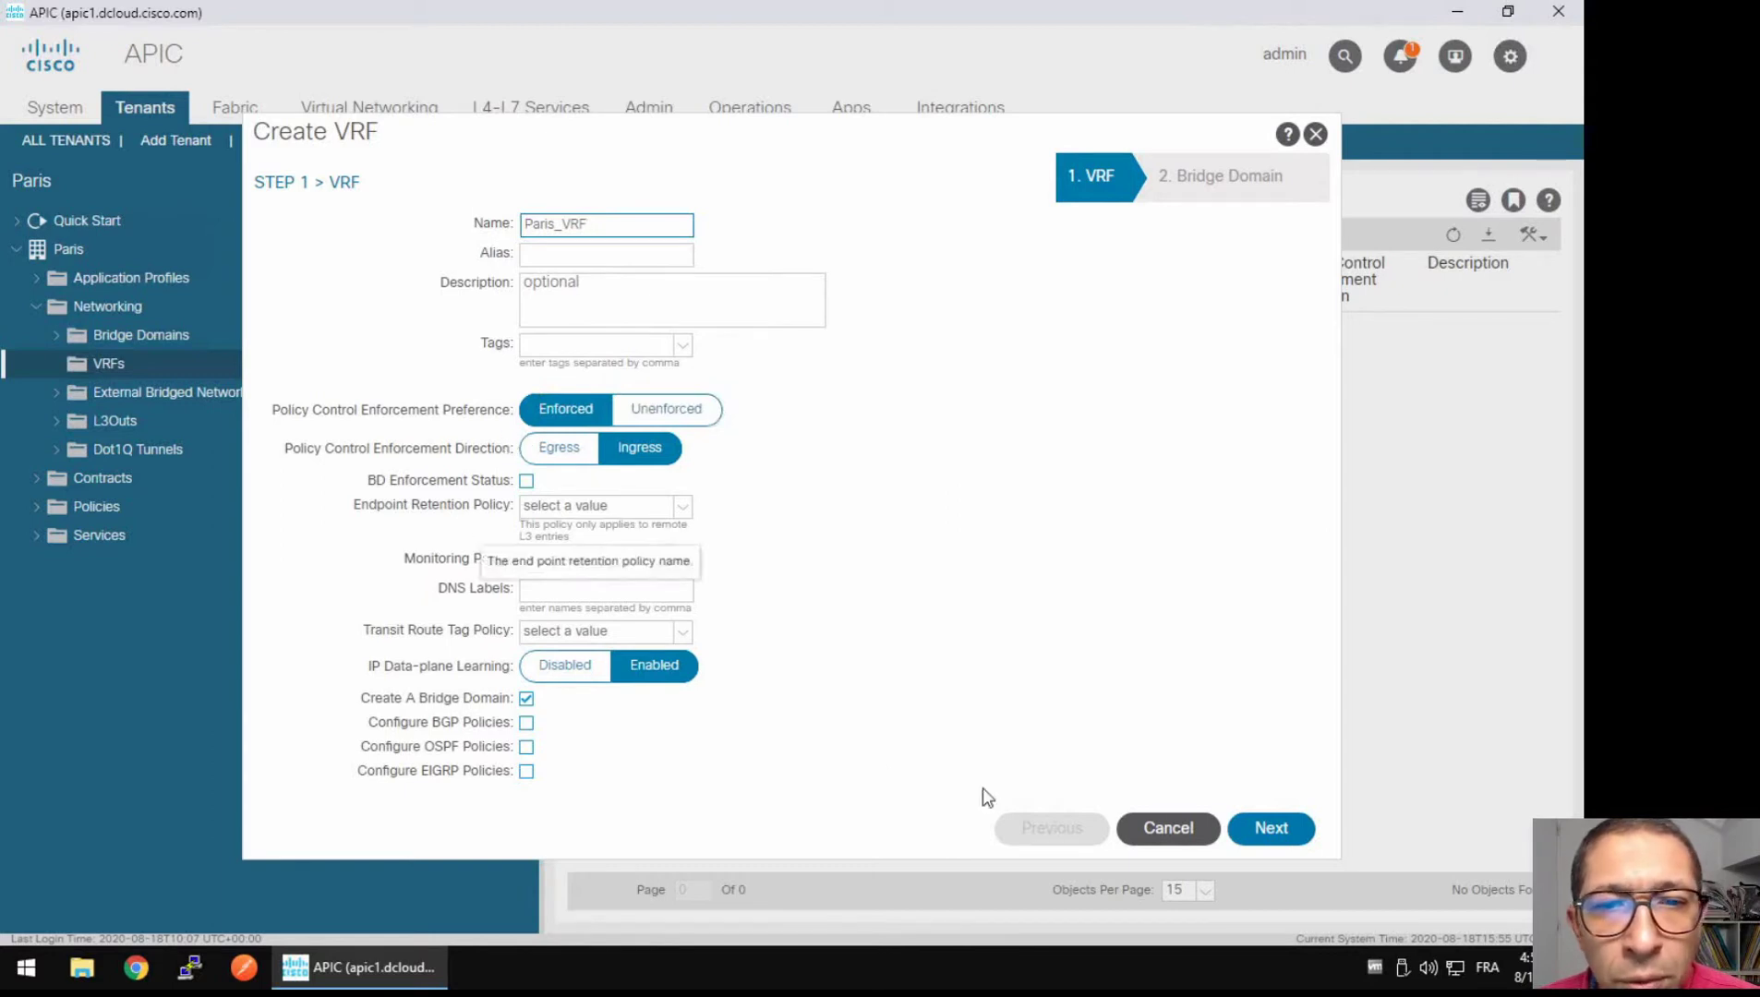
{"action": "left_click", "coordinate": [1271, 829]}
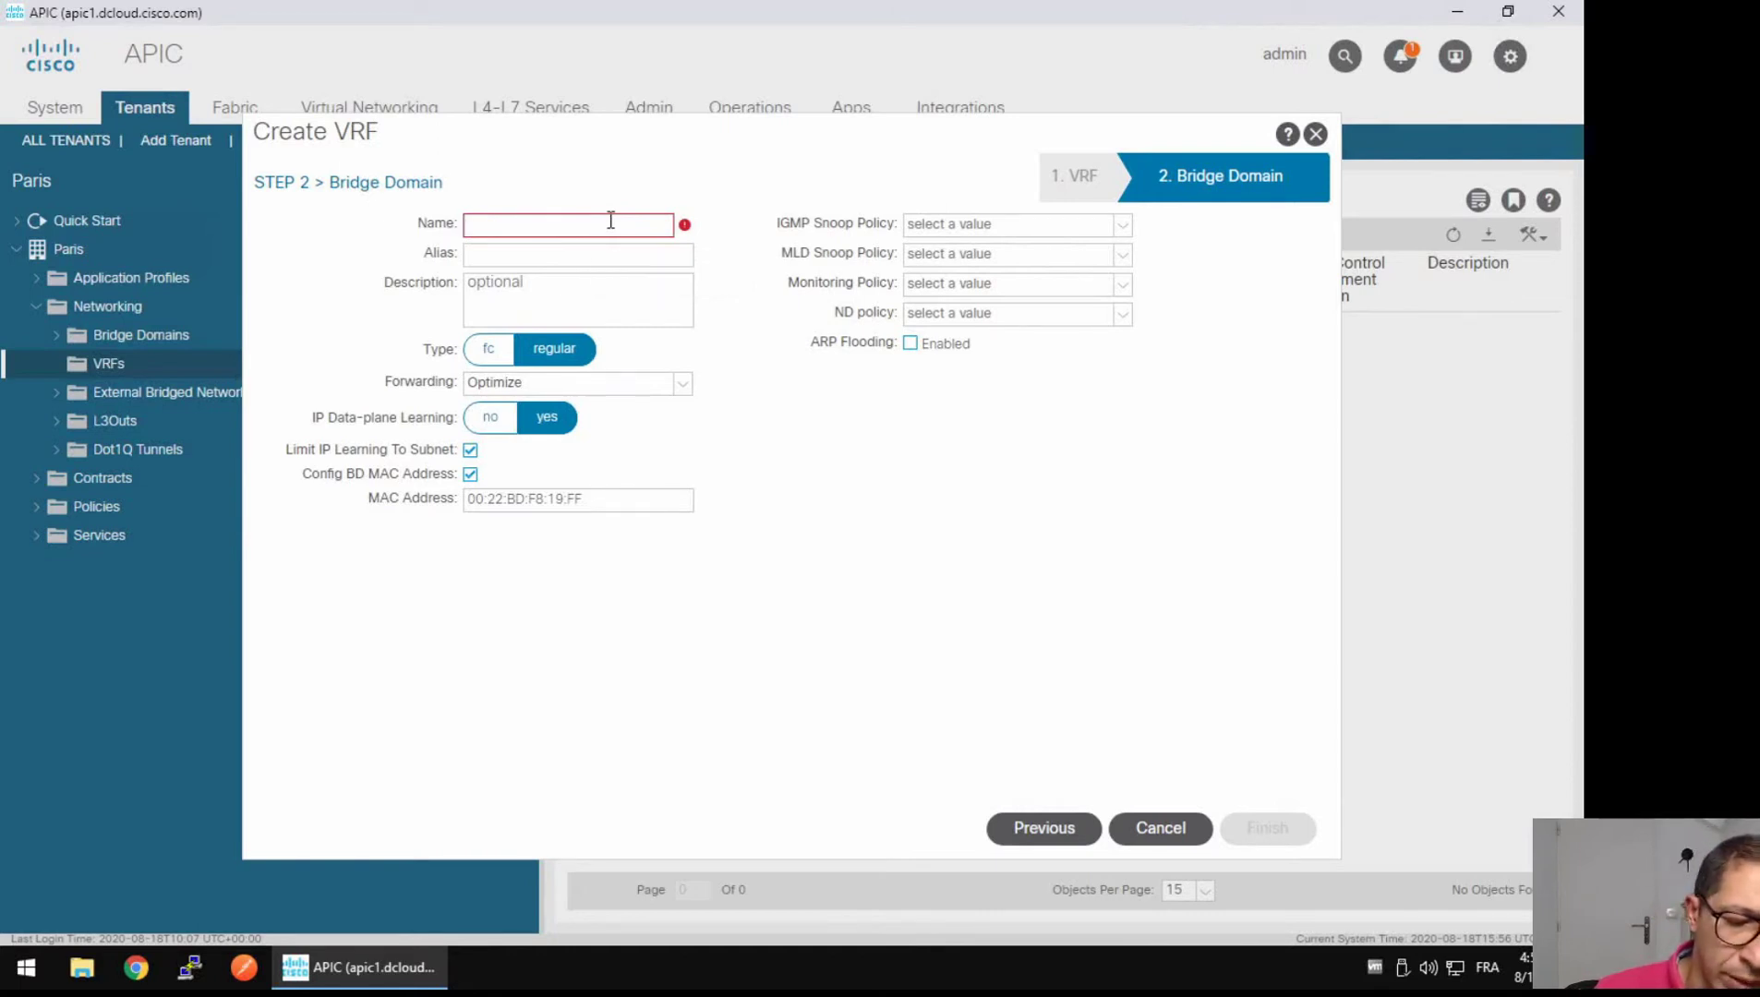
- Name the VRF's bridge domain External_BD with the alias Consumerr_BD and finish creating the VRF
{"action": "type", "text": "External_BD"}
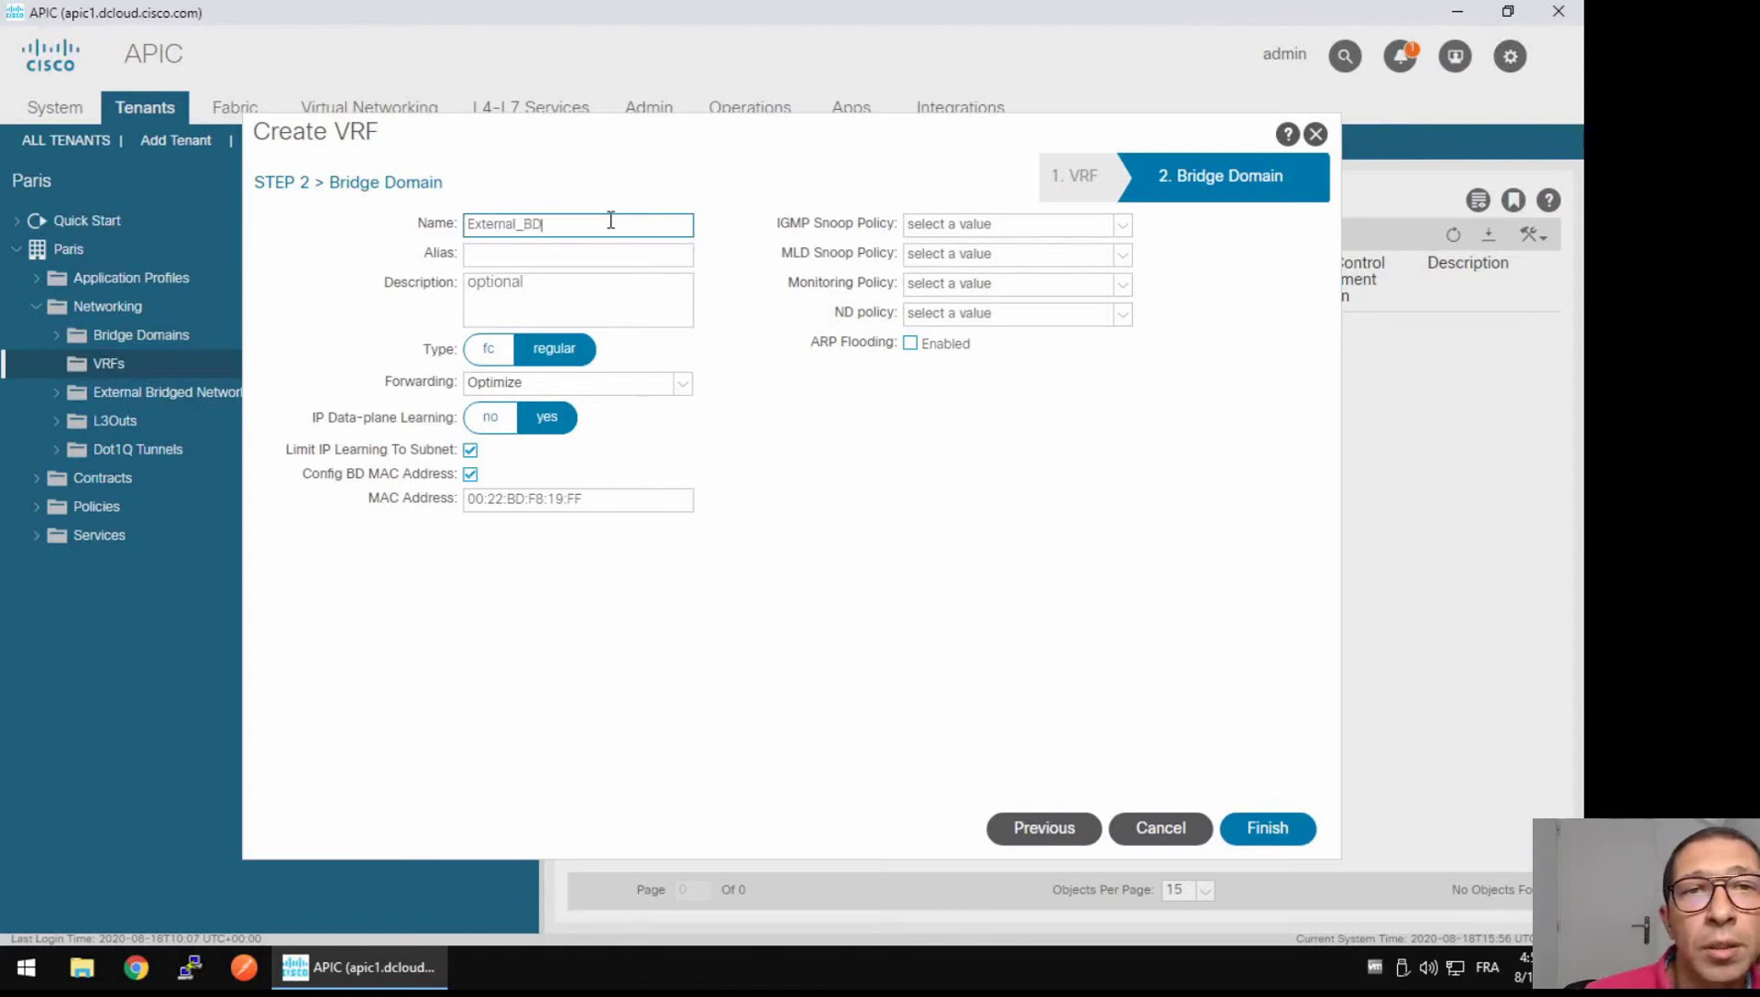
{"action": "left_click", "coordinate": [591, 262]}
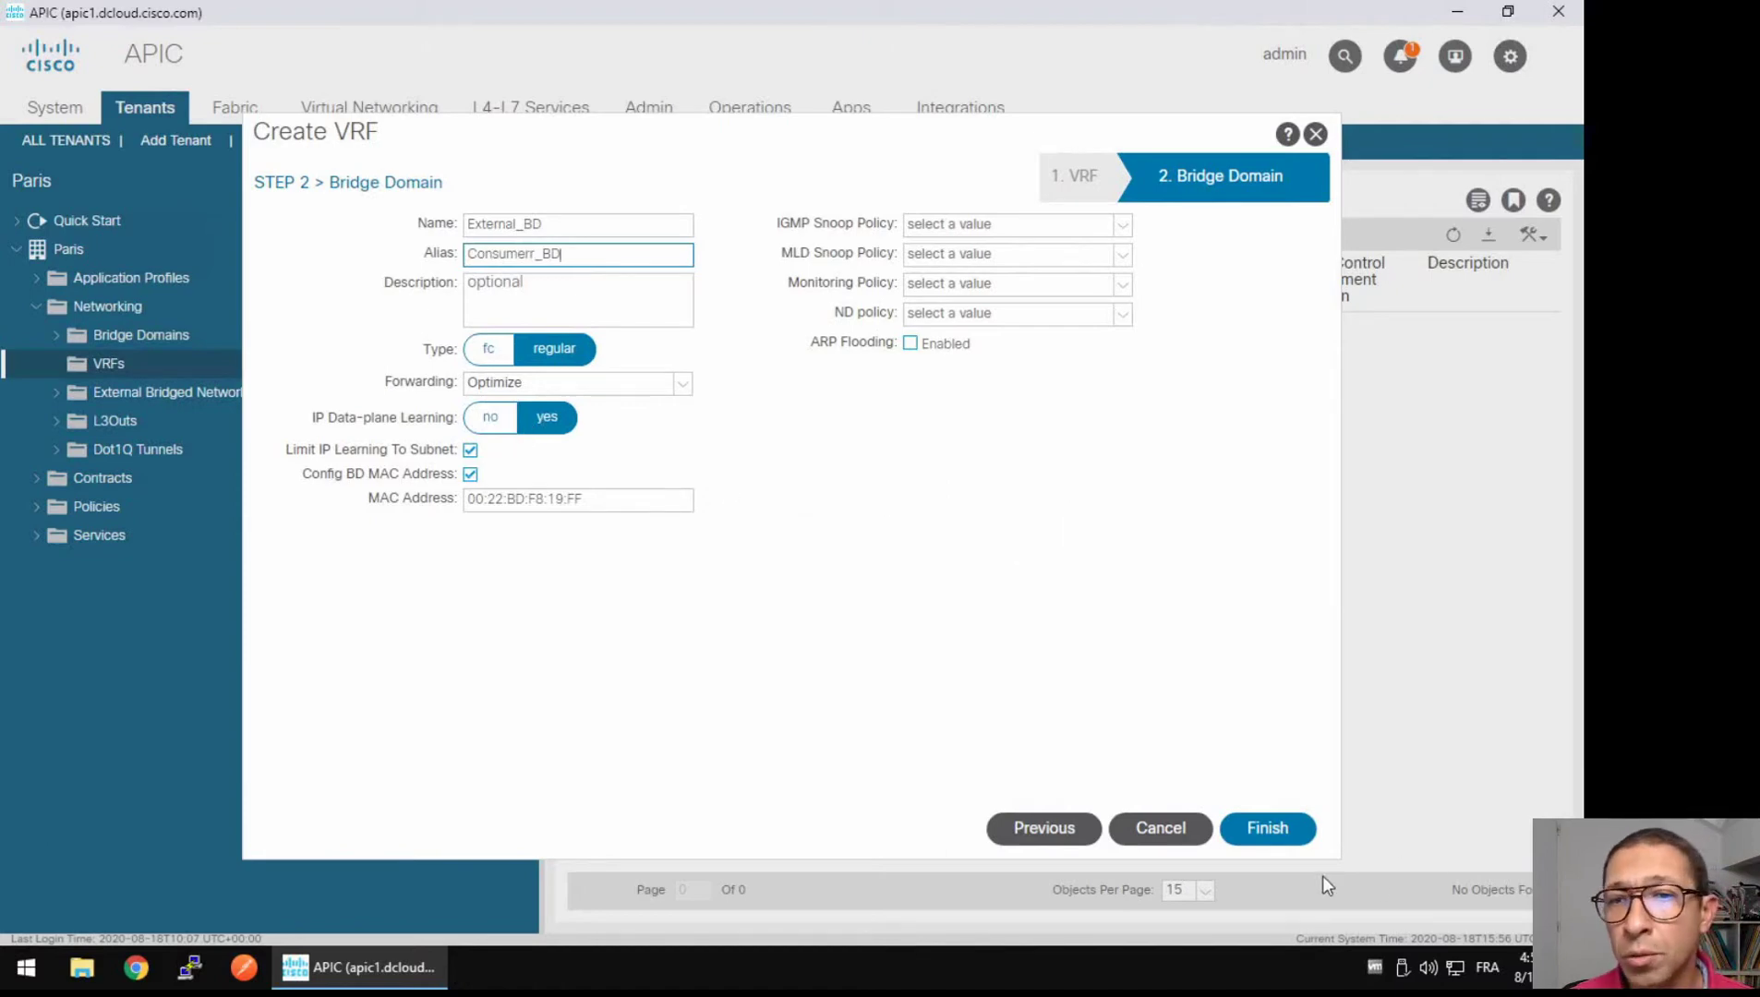
{"action": "left_click", "coordinate": [1279, 835]}
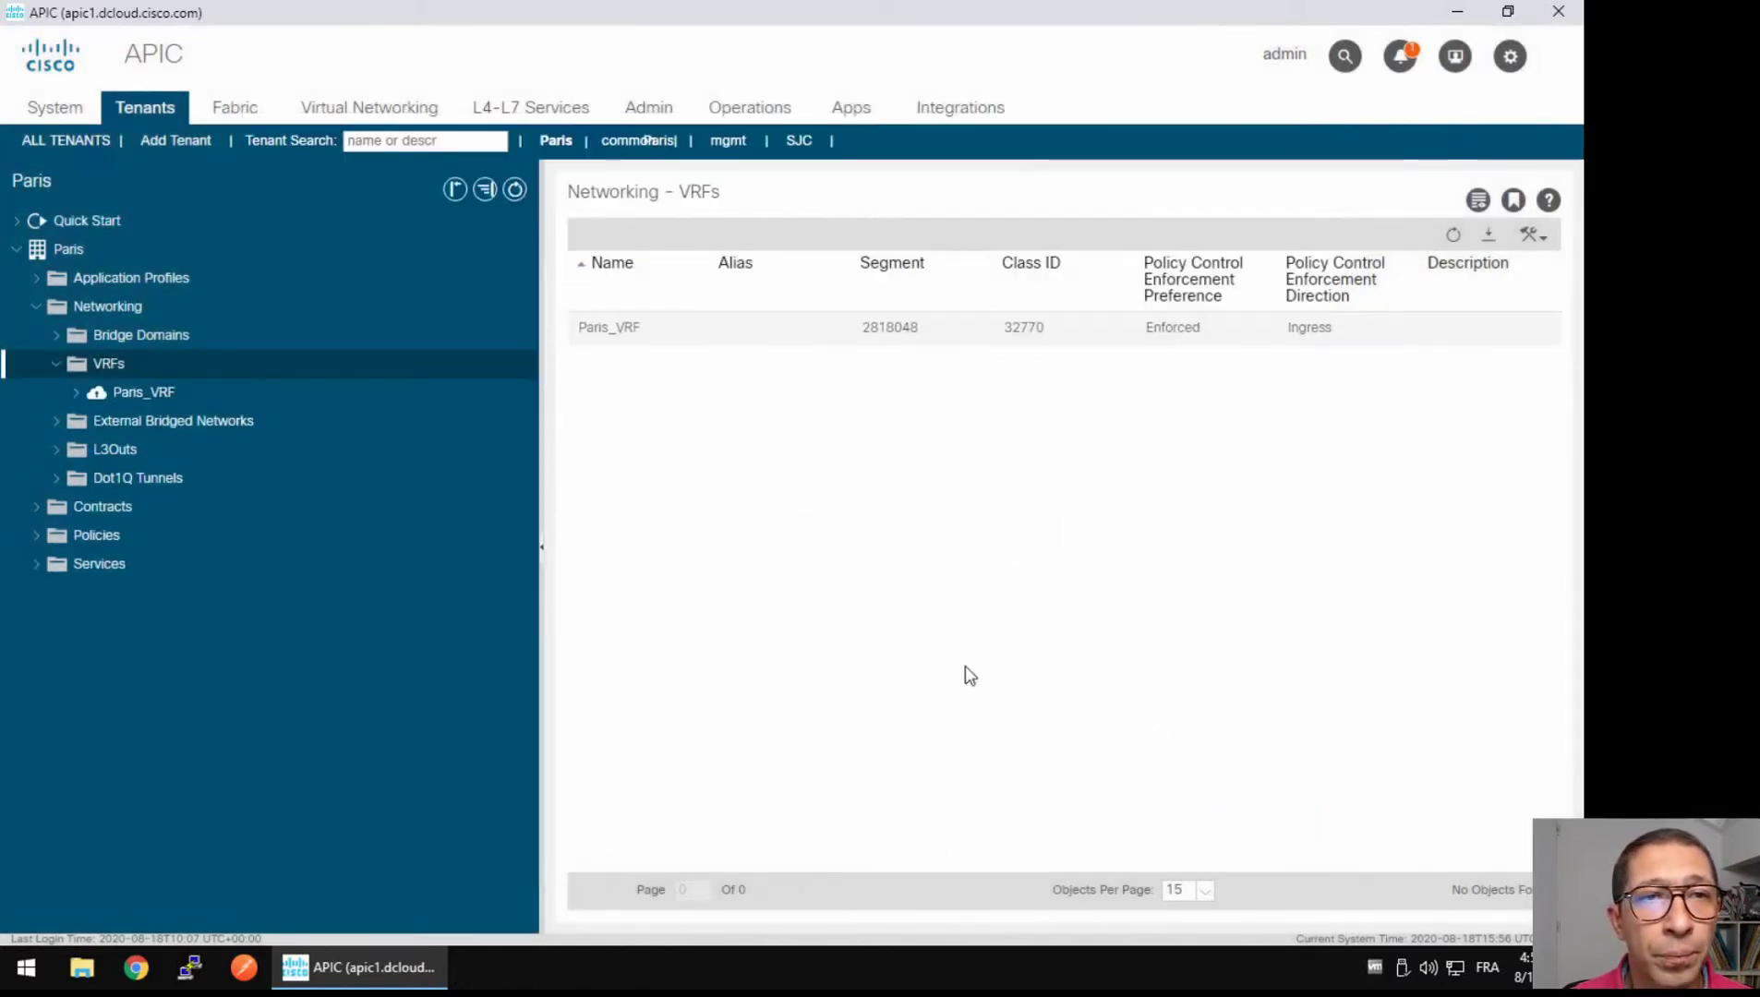
- Start a second bridge domain in the Paris tenant named Internal_BD with the alias Provider_BD, keeping the other main settings at their defaults
{"action": "left_click", "coordinate": [80, 393]}
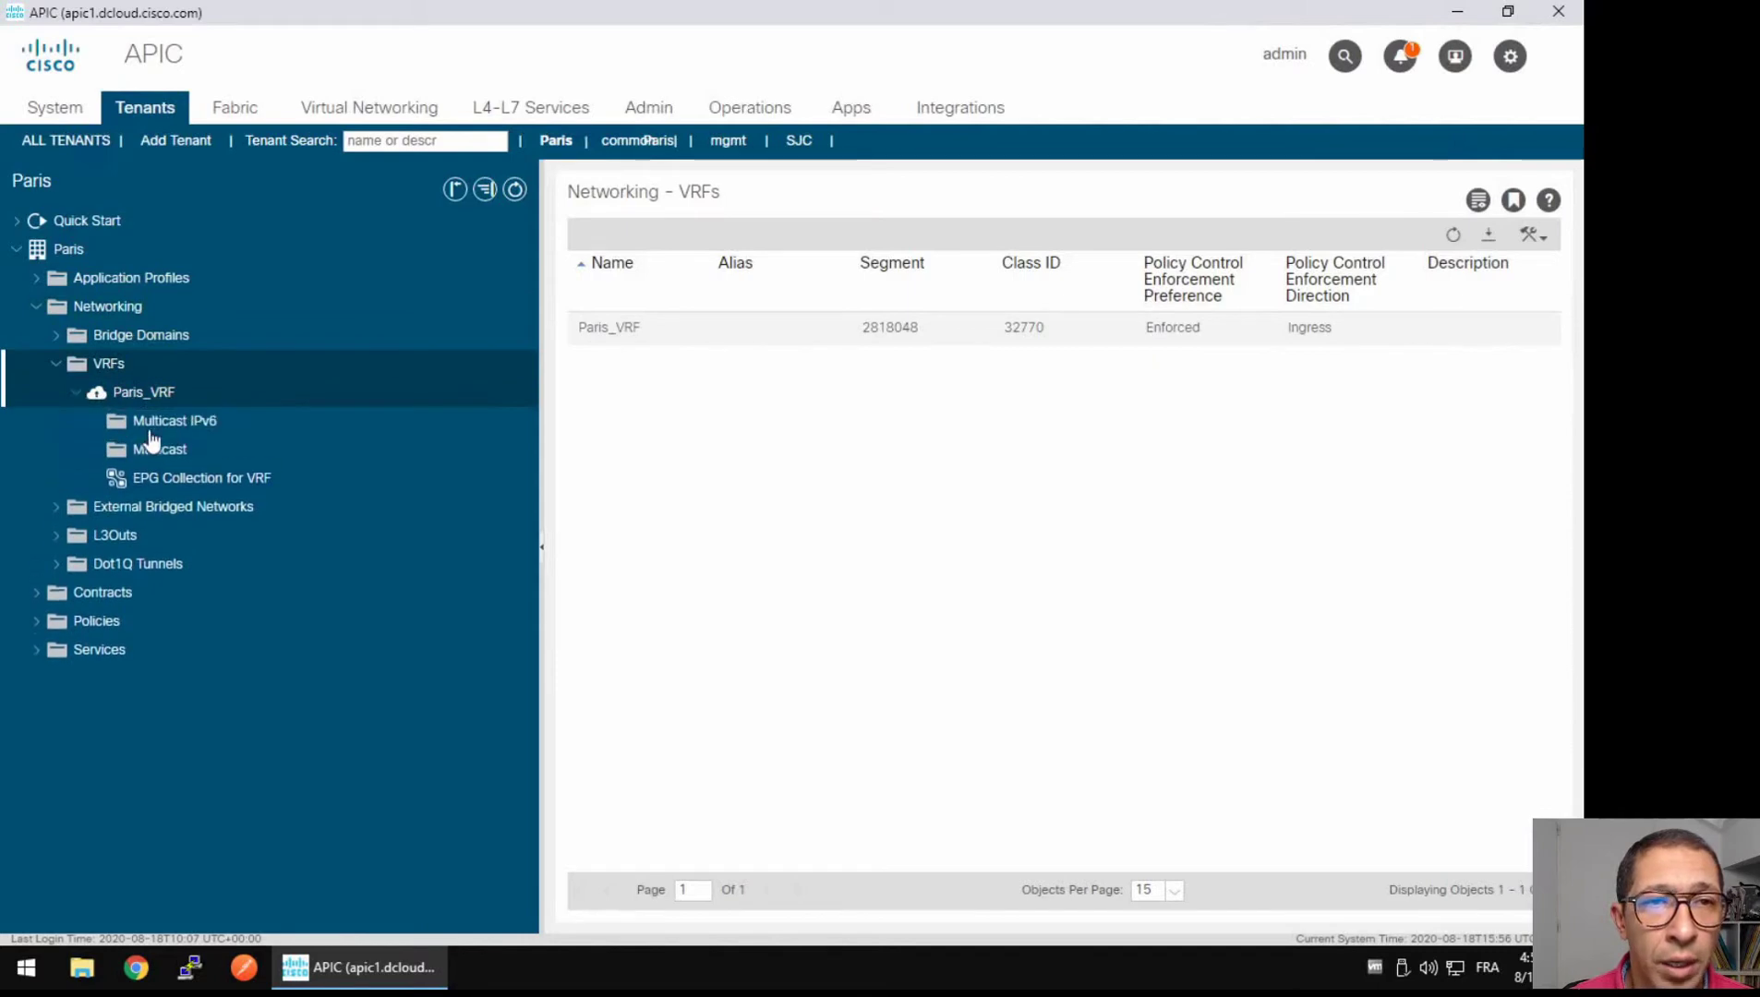
{"action": "left_click", "coordinate": [67, 338]}
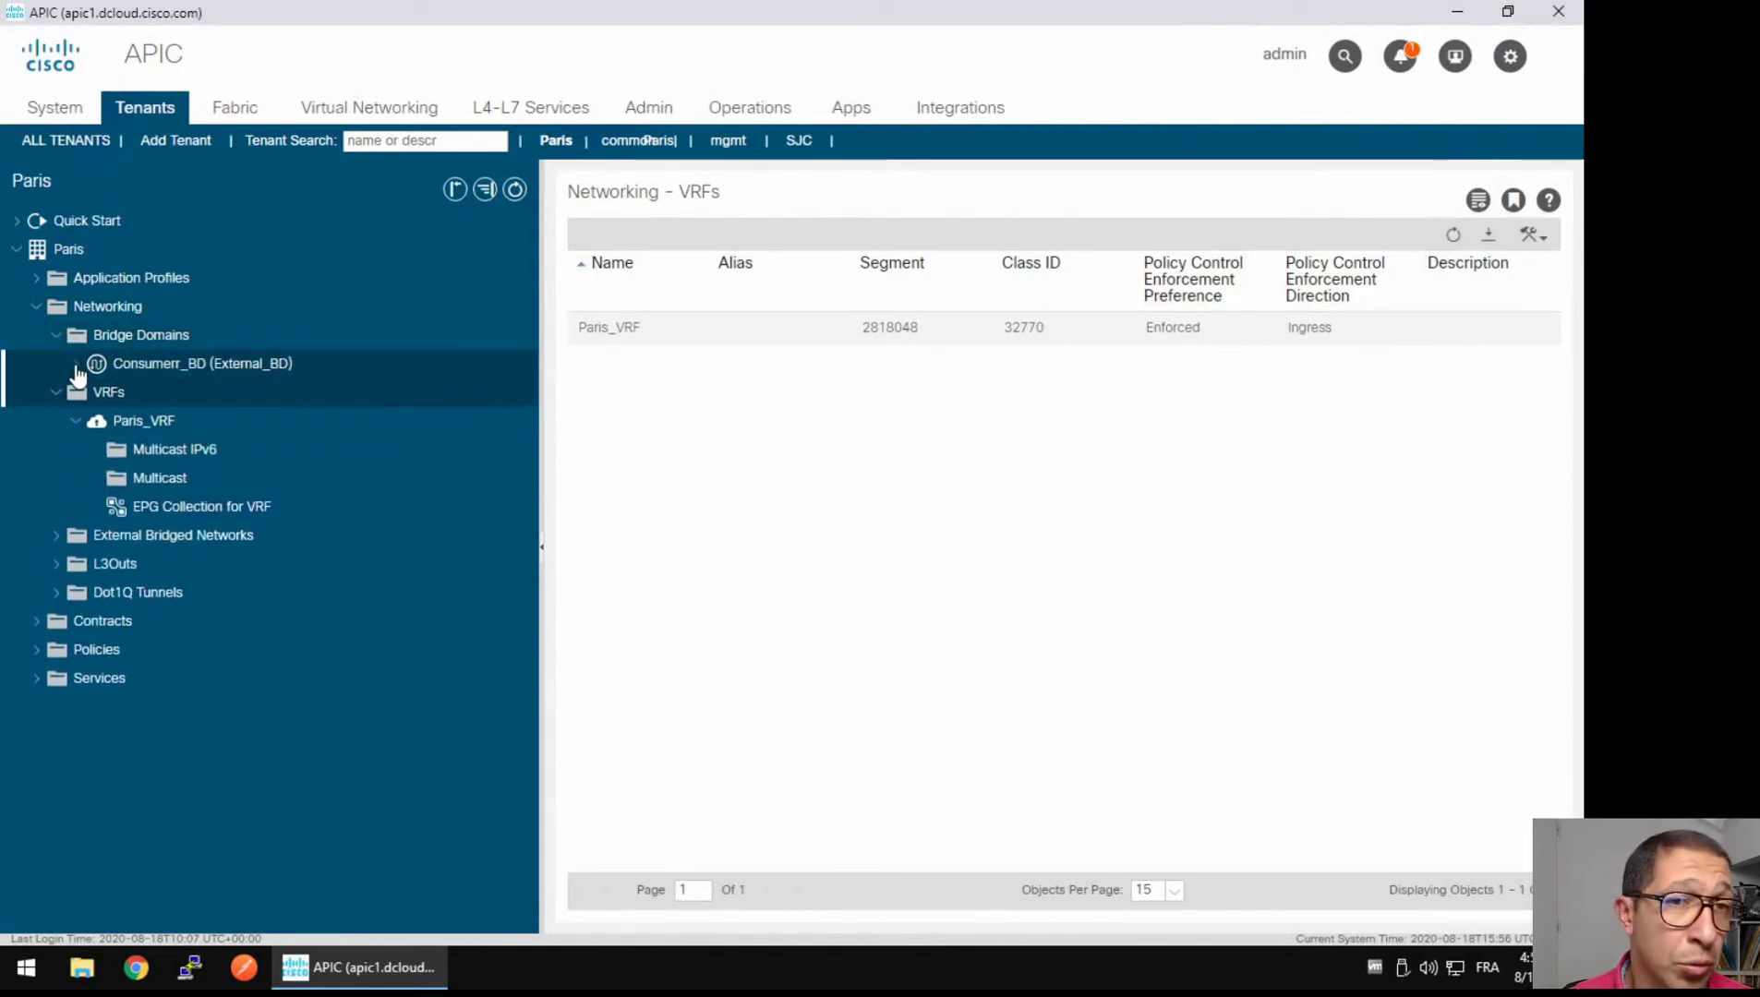
{"action": "left_click", "coordinate": [135, 338]}
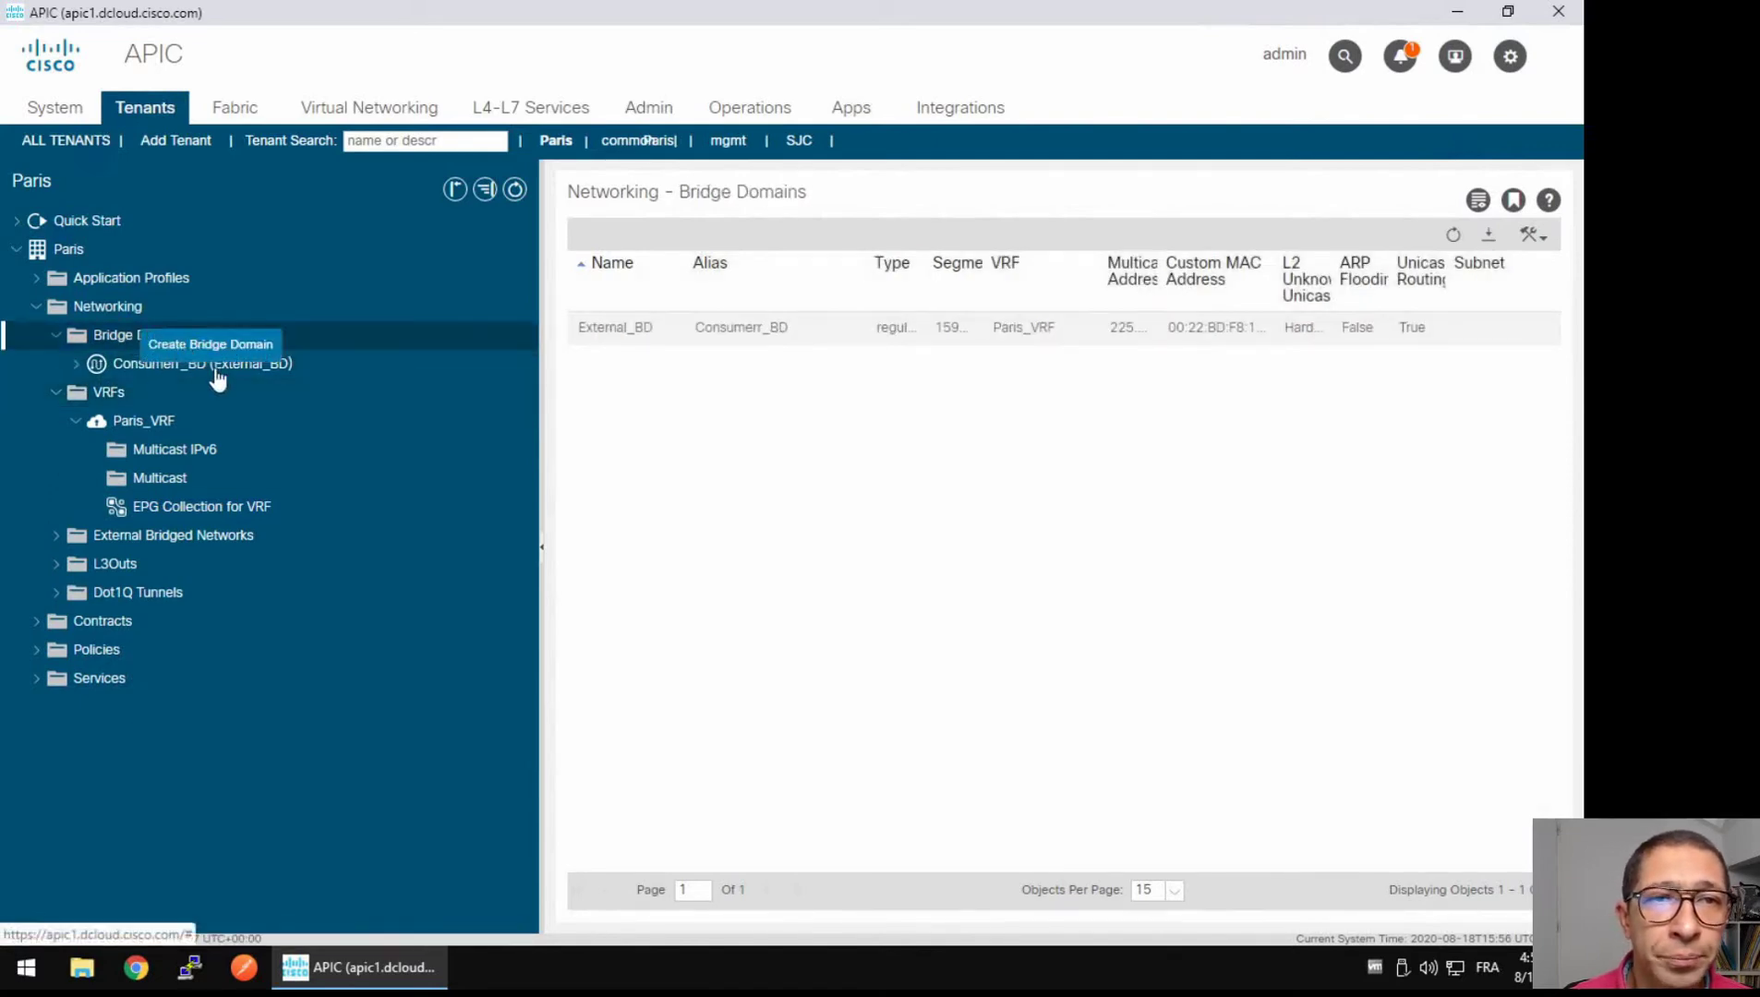
{"action": "left_click", "coordinate": [211, 344]}
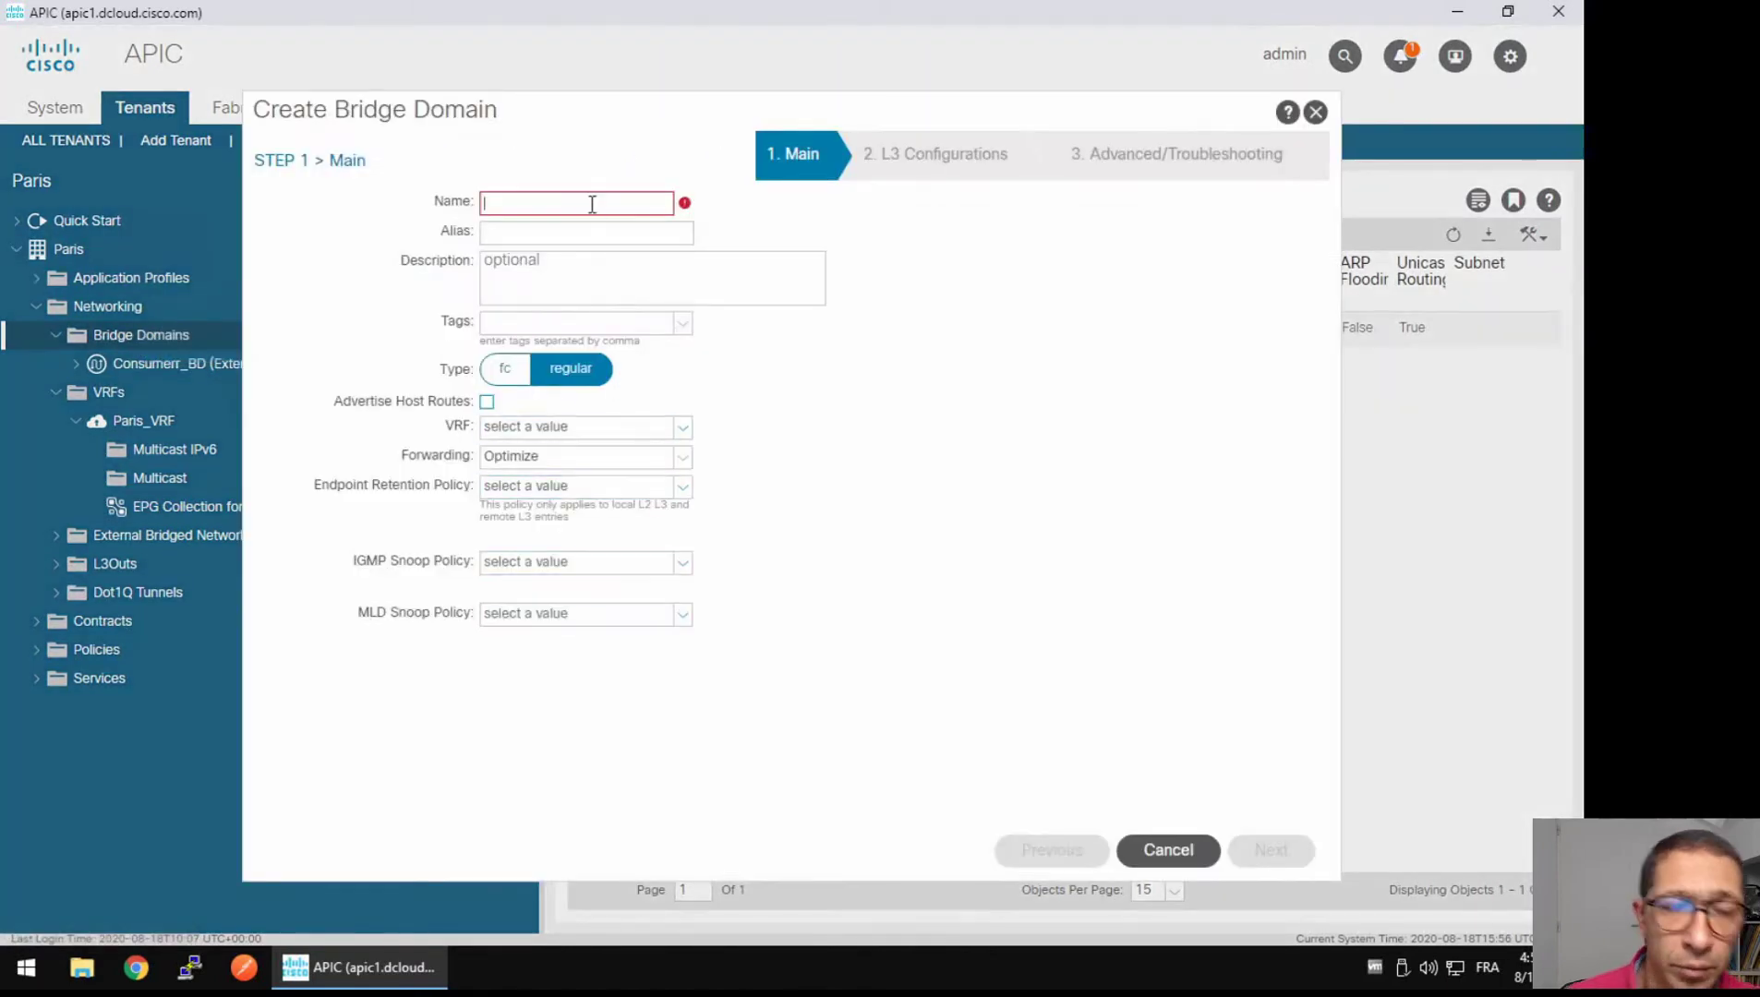
{"action": "type", "text": "Internal_BD"}
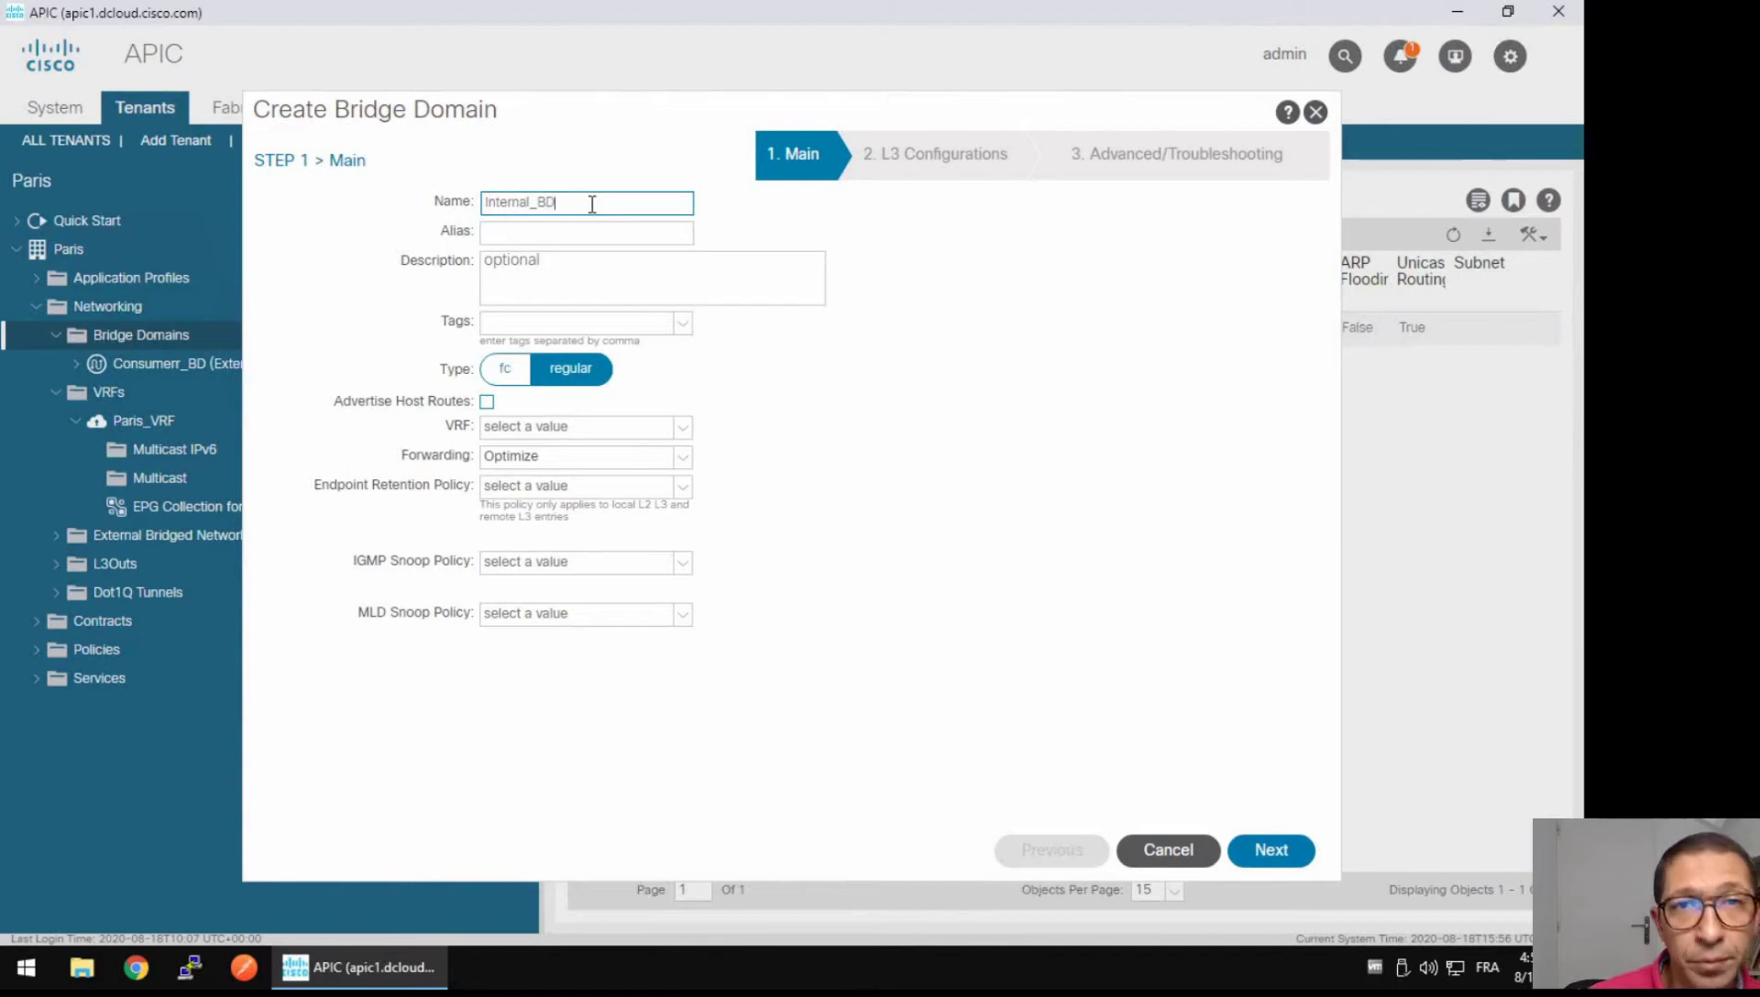
{"action": "left_click", "coordinate": [572, 231]}
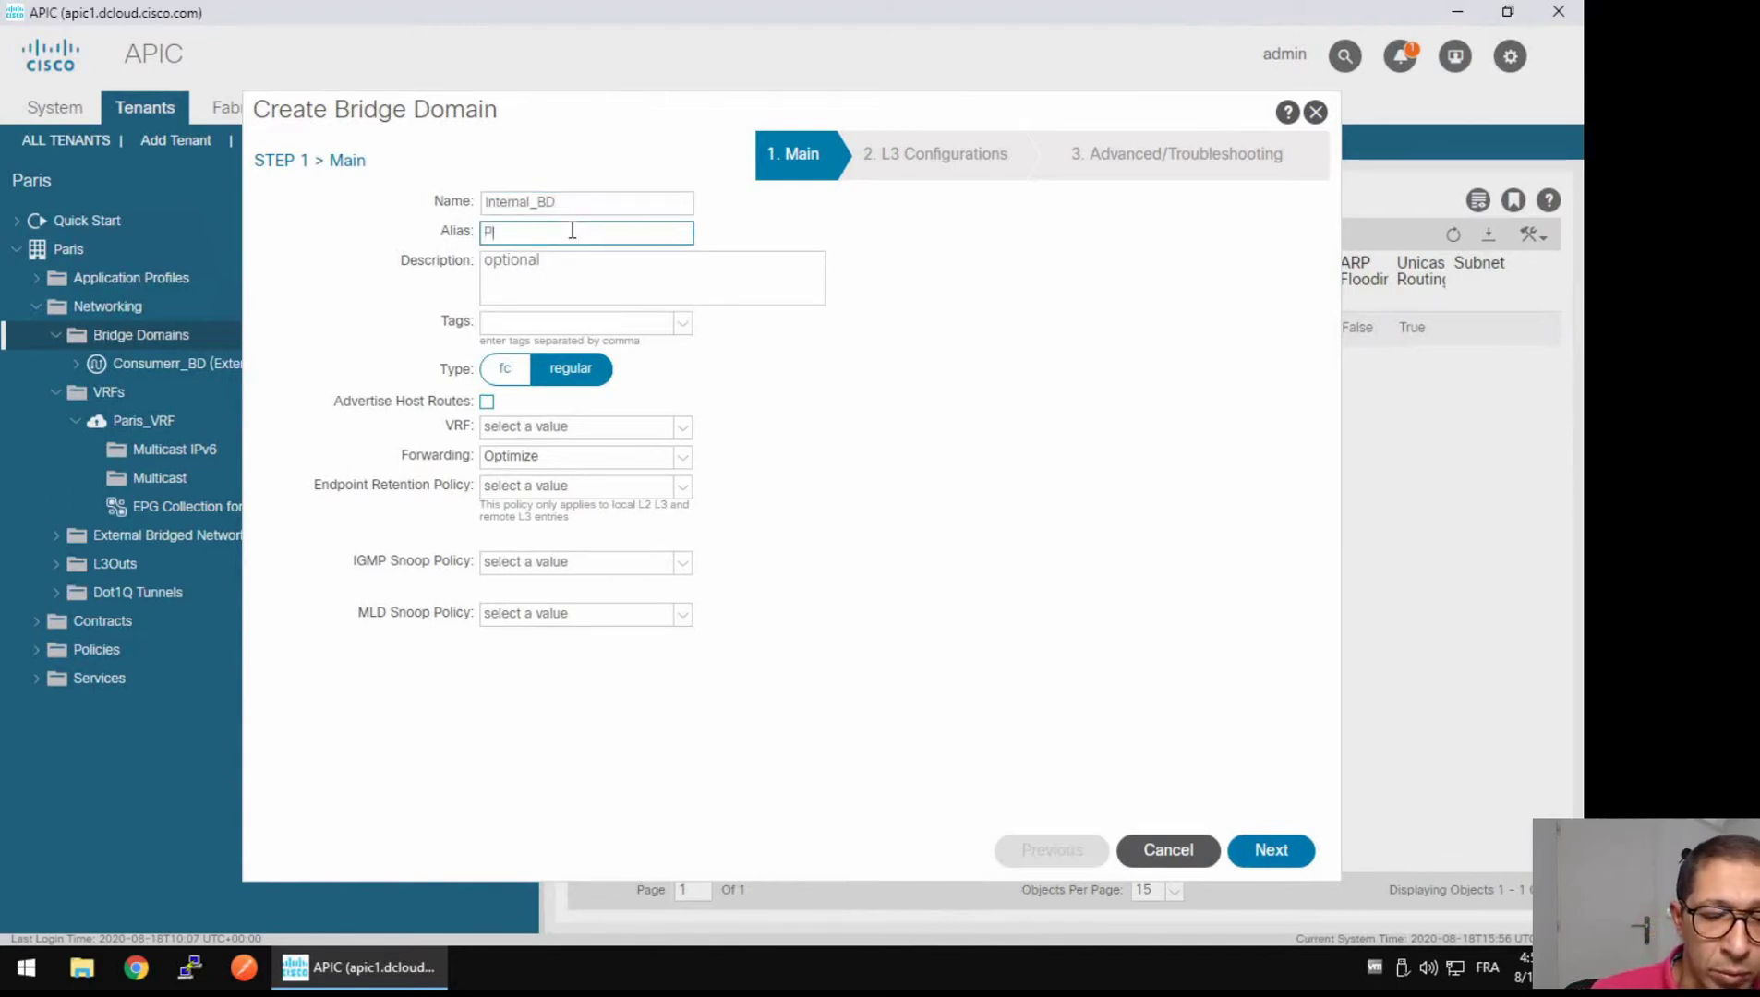
{"action": "type", "text": "Provi"}
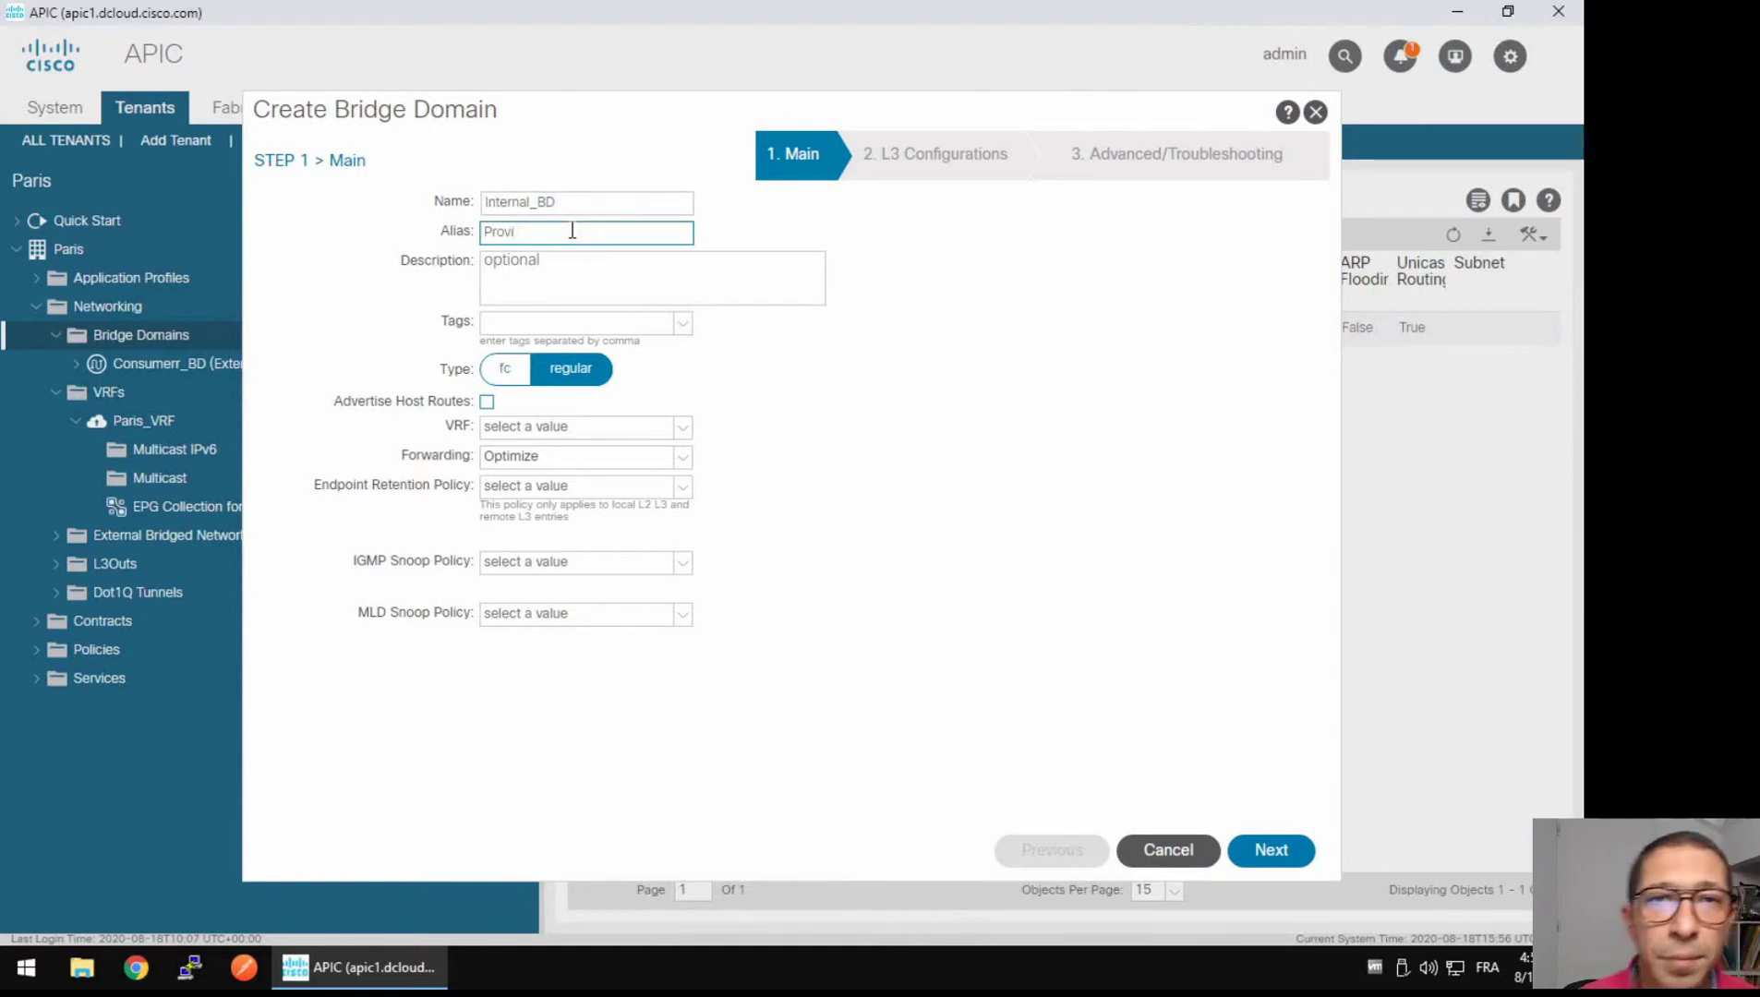
{"action": "type", "text": "der_BD"}
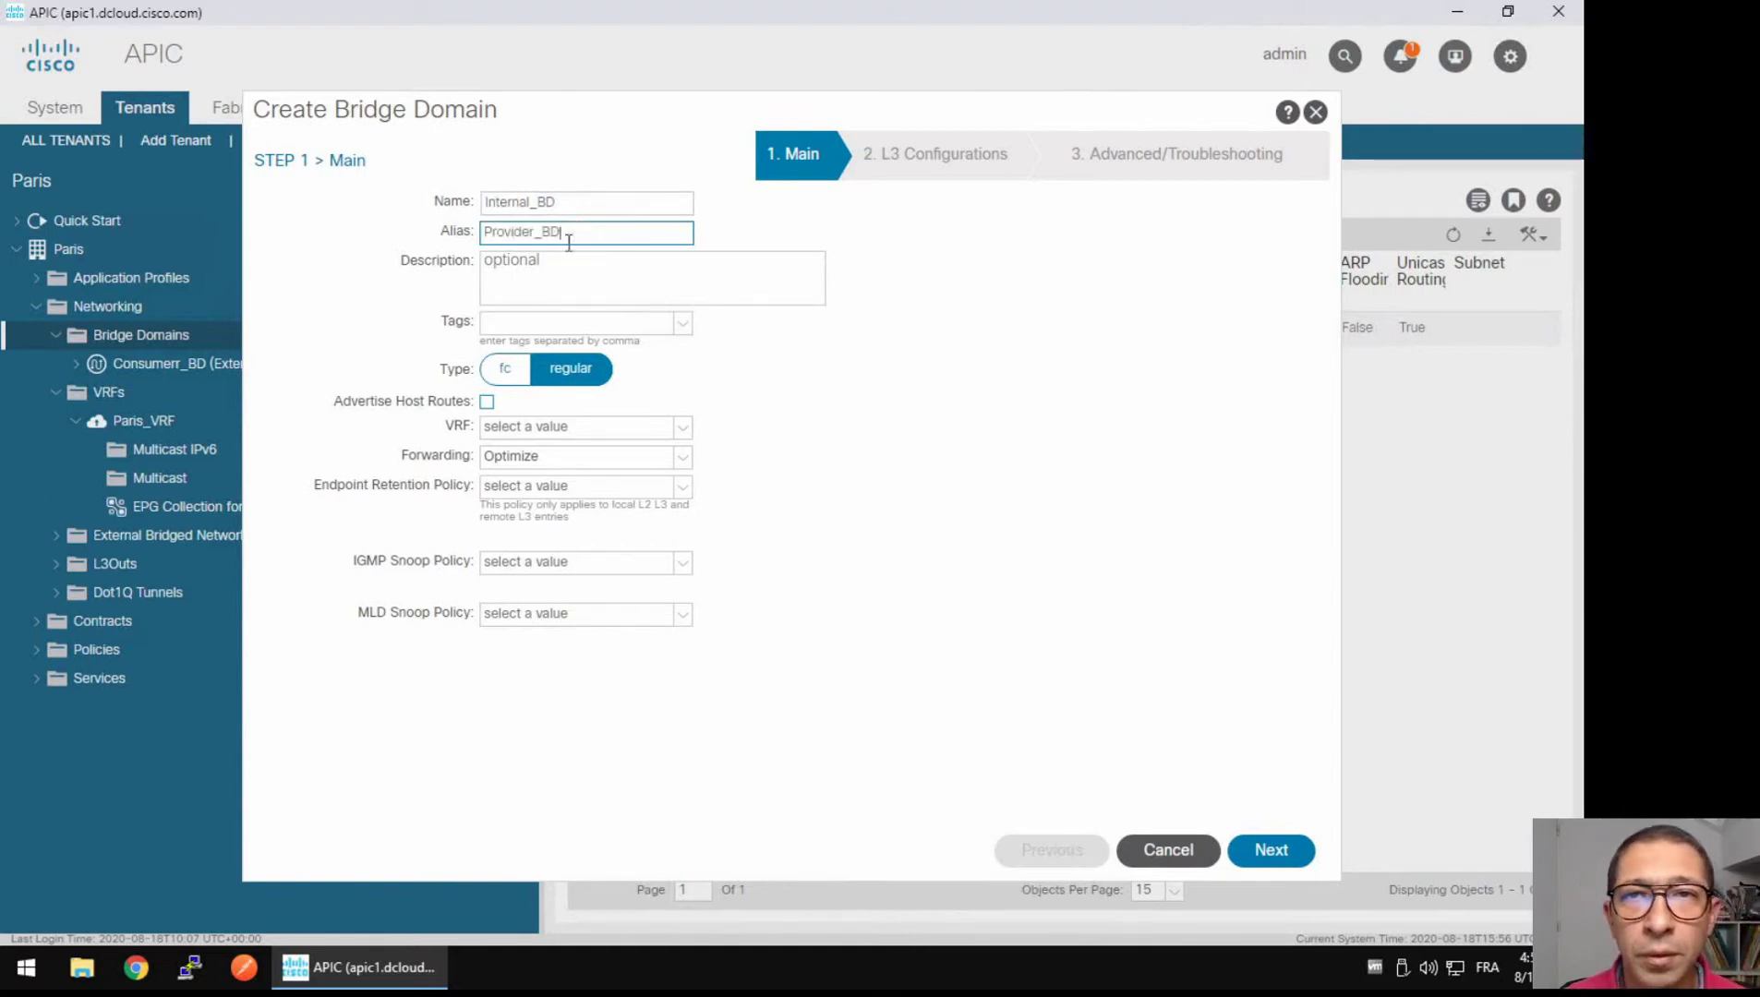
{"action": "left_click", "coordinate": [1262, 872]}
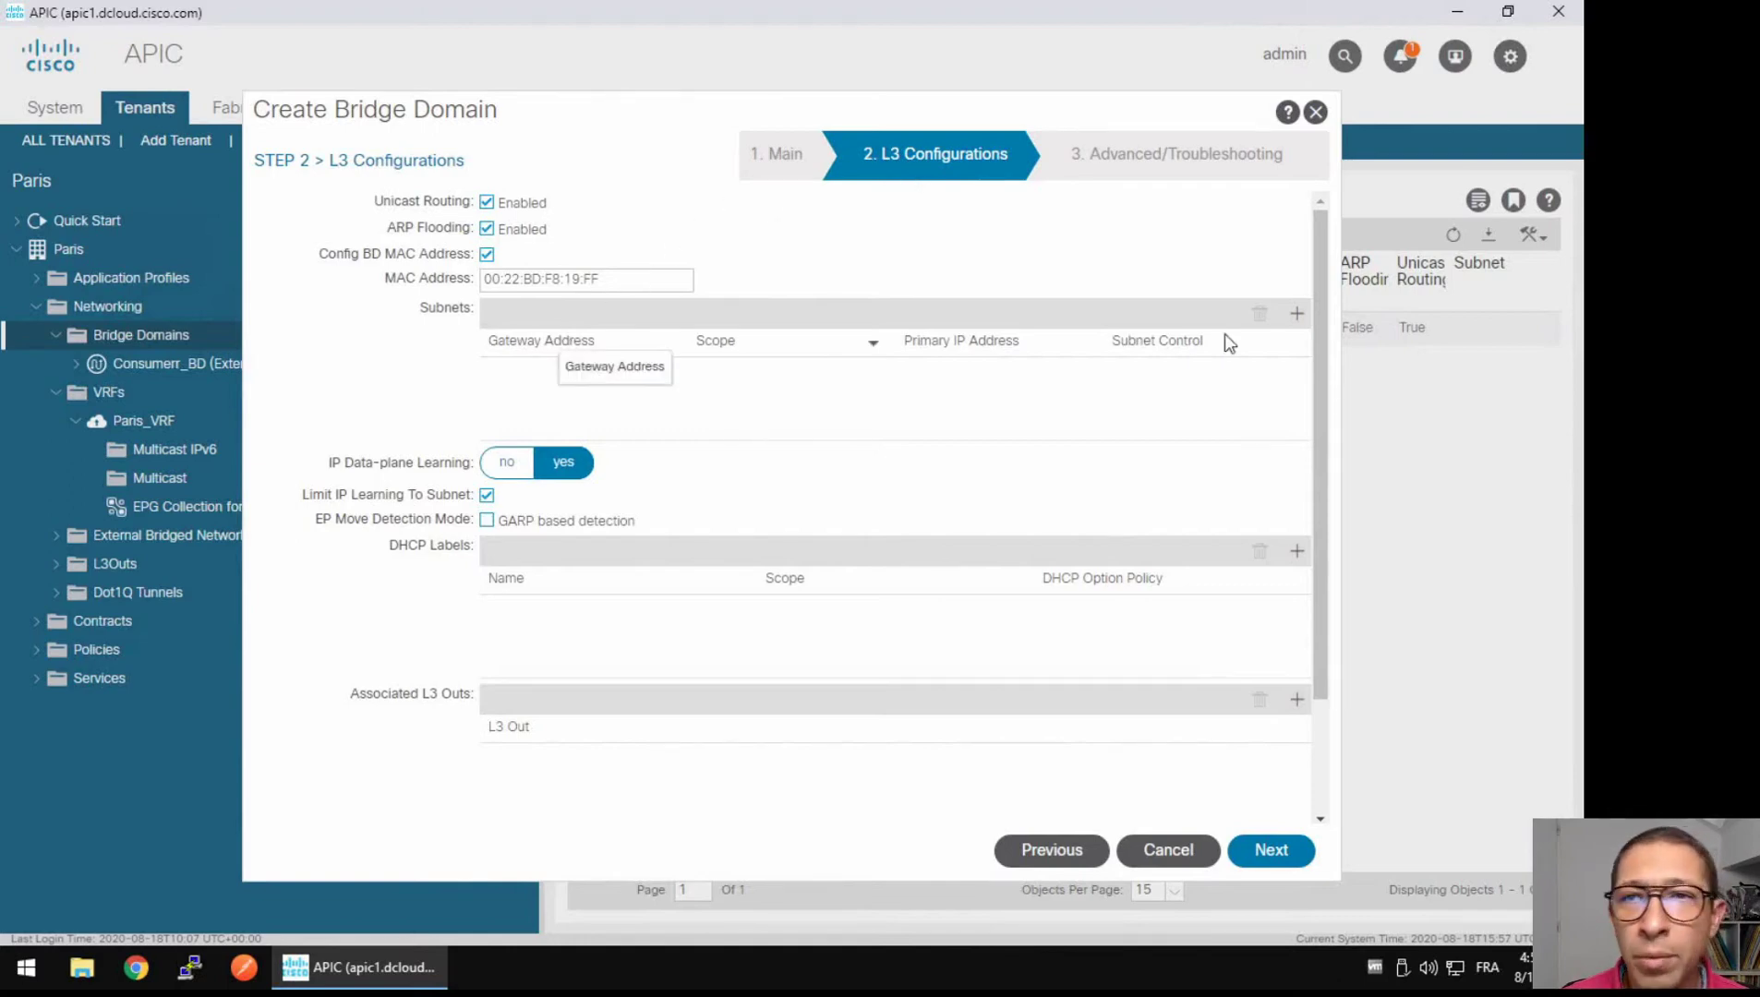
- Add a subnet with gateway 10.10.20.1/24, private to VRF, to Internal_BD and finish creating the bridge domain
{"action": "left_click", "coordinate": [1295, 315]}
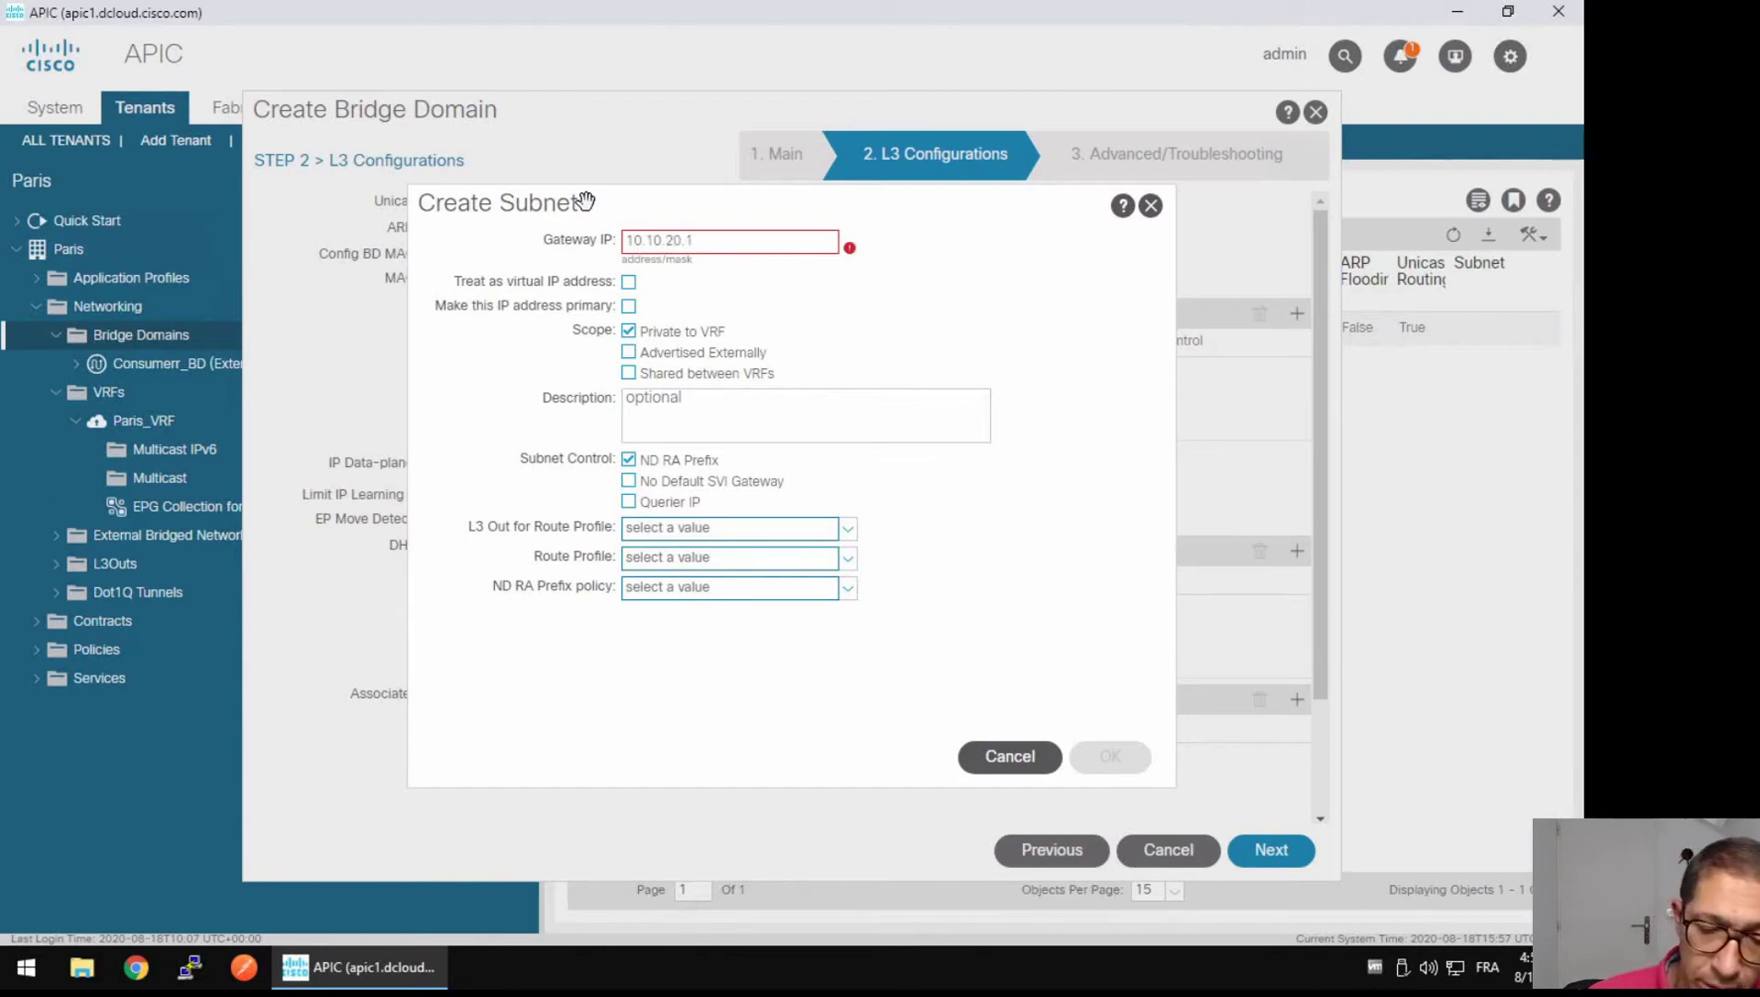
{"action": "type", "text": "24"}
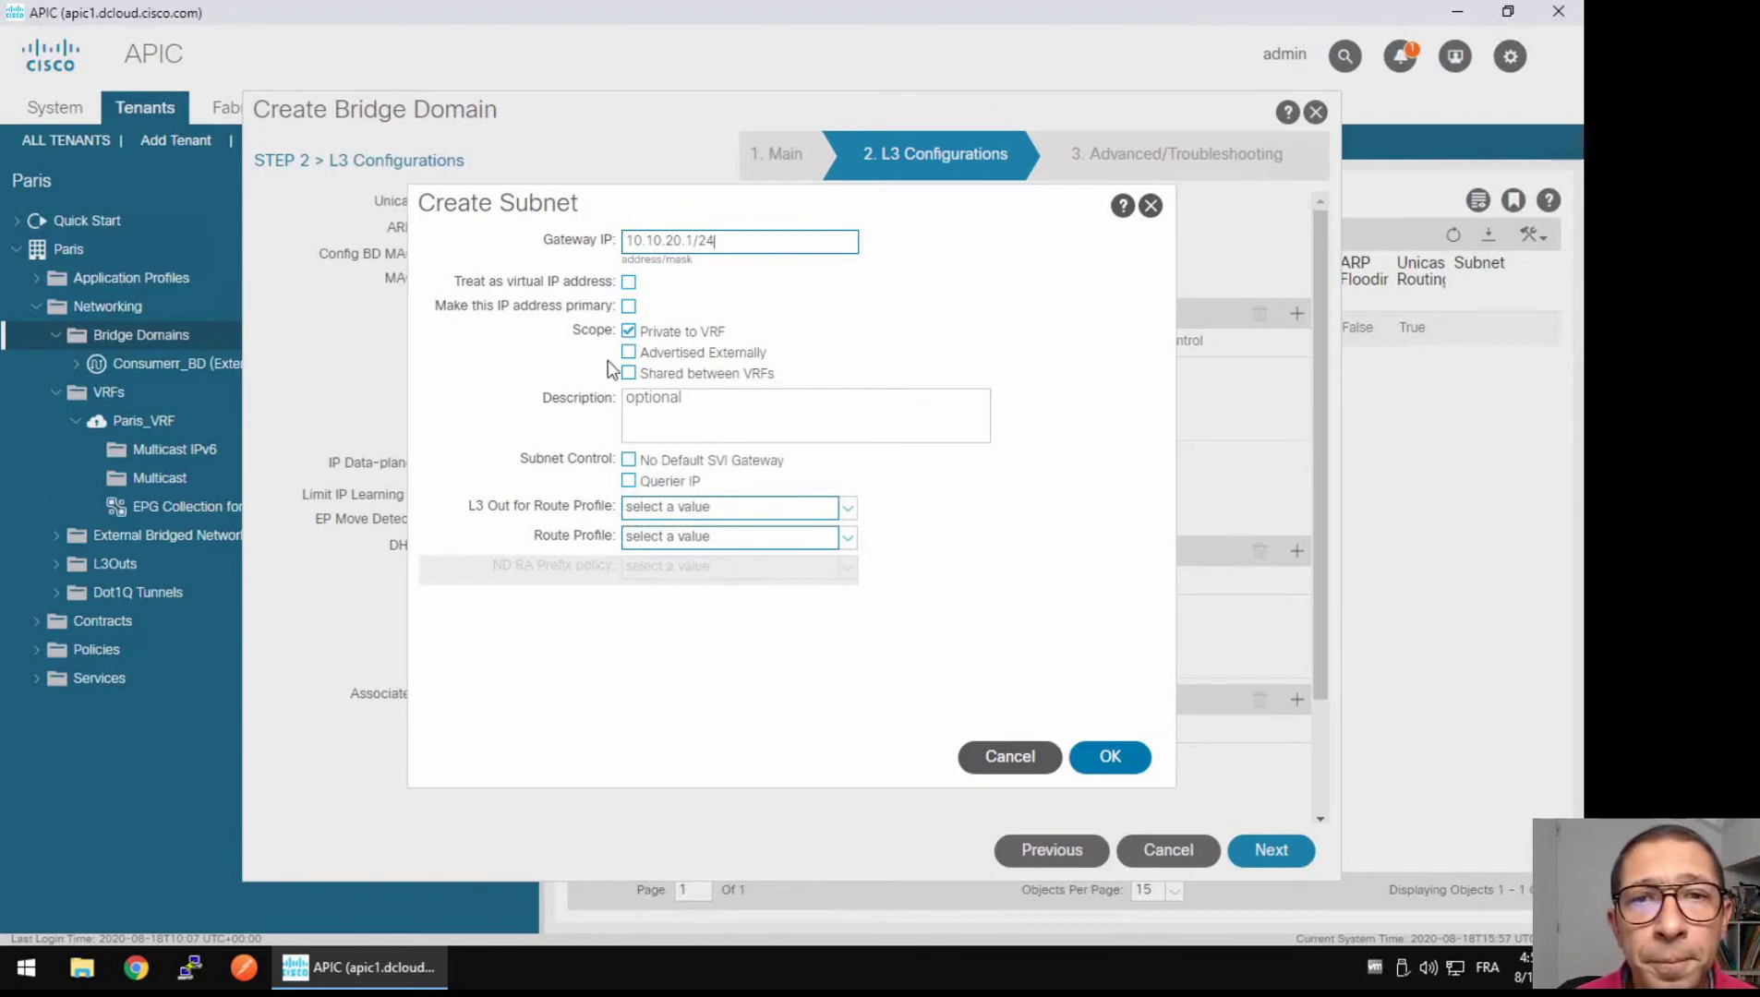
{"action": "left_click", "coordinate": [1098, 759]}
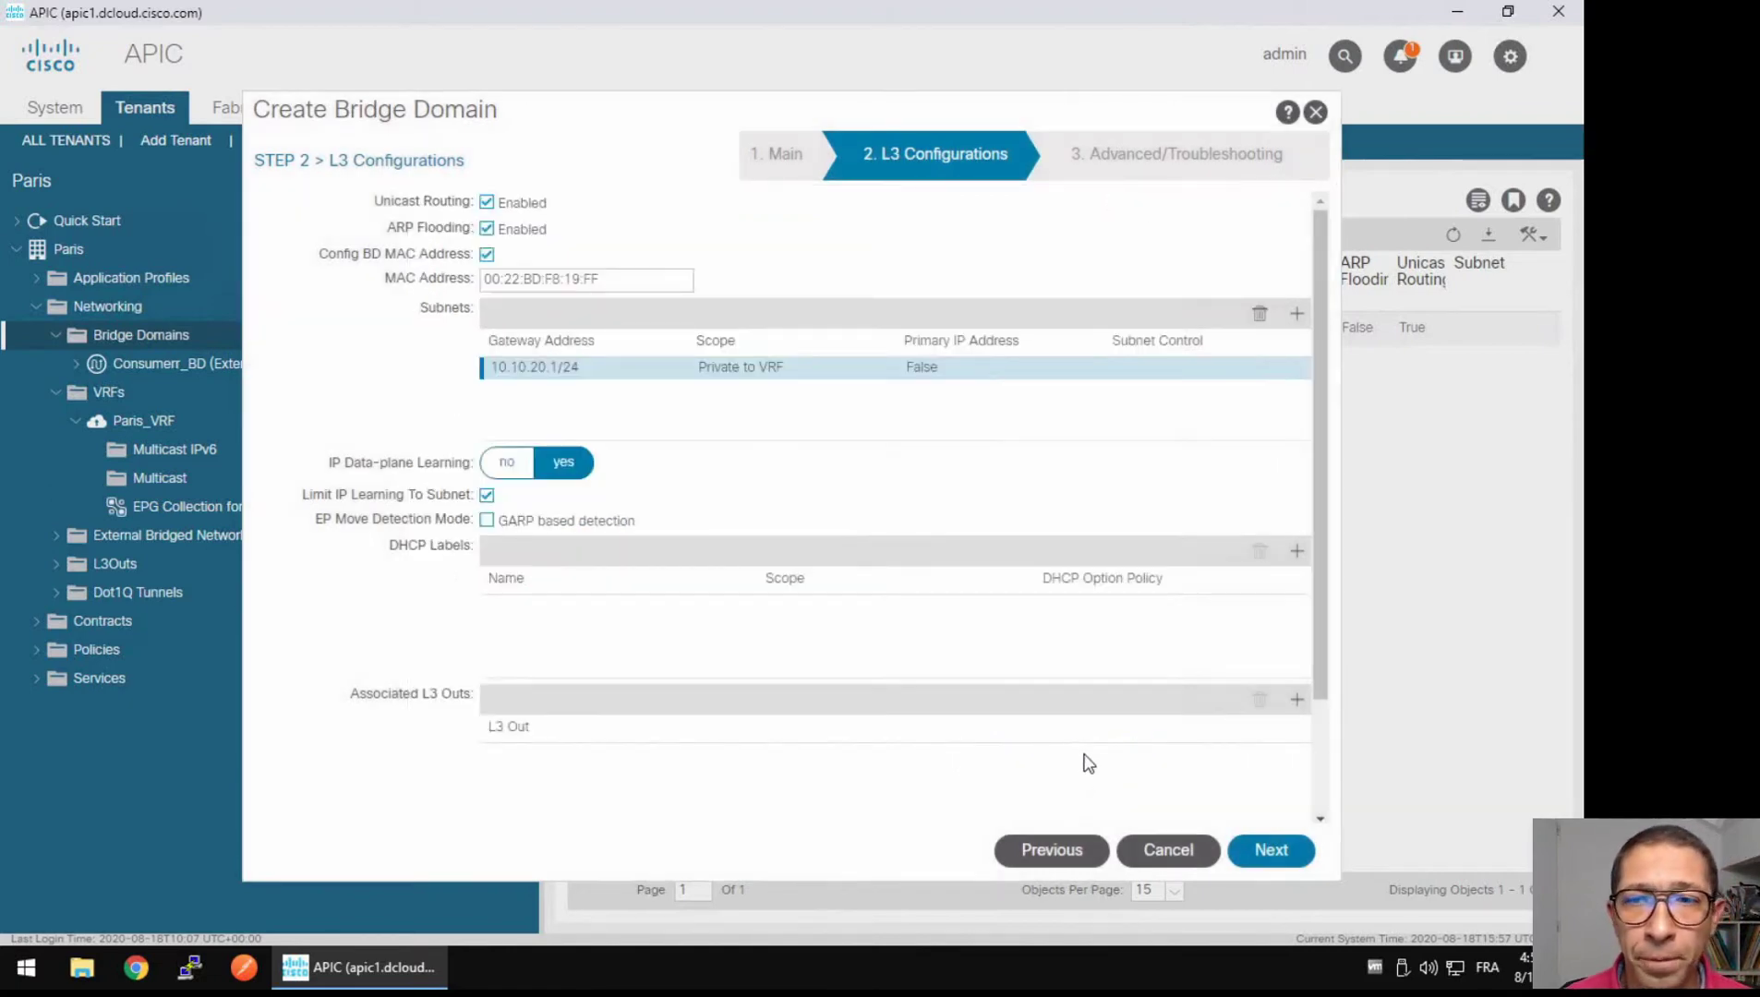
{"action": "left_click", "coordinate": [1271, 863]}
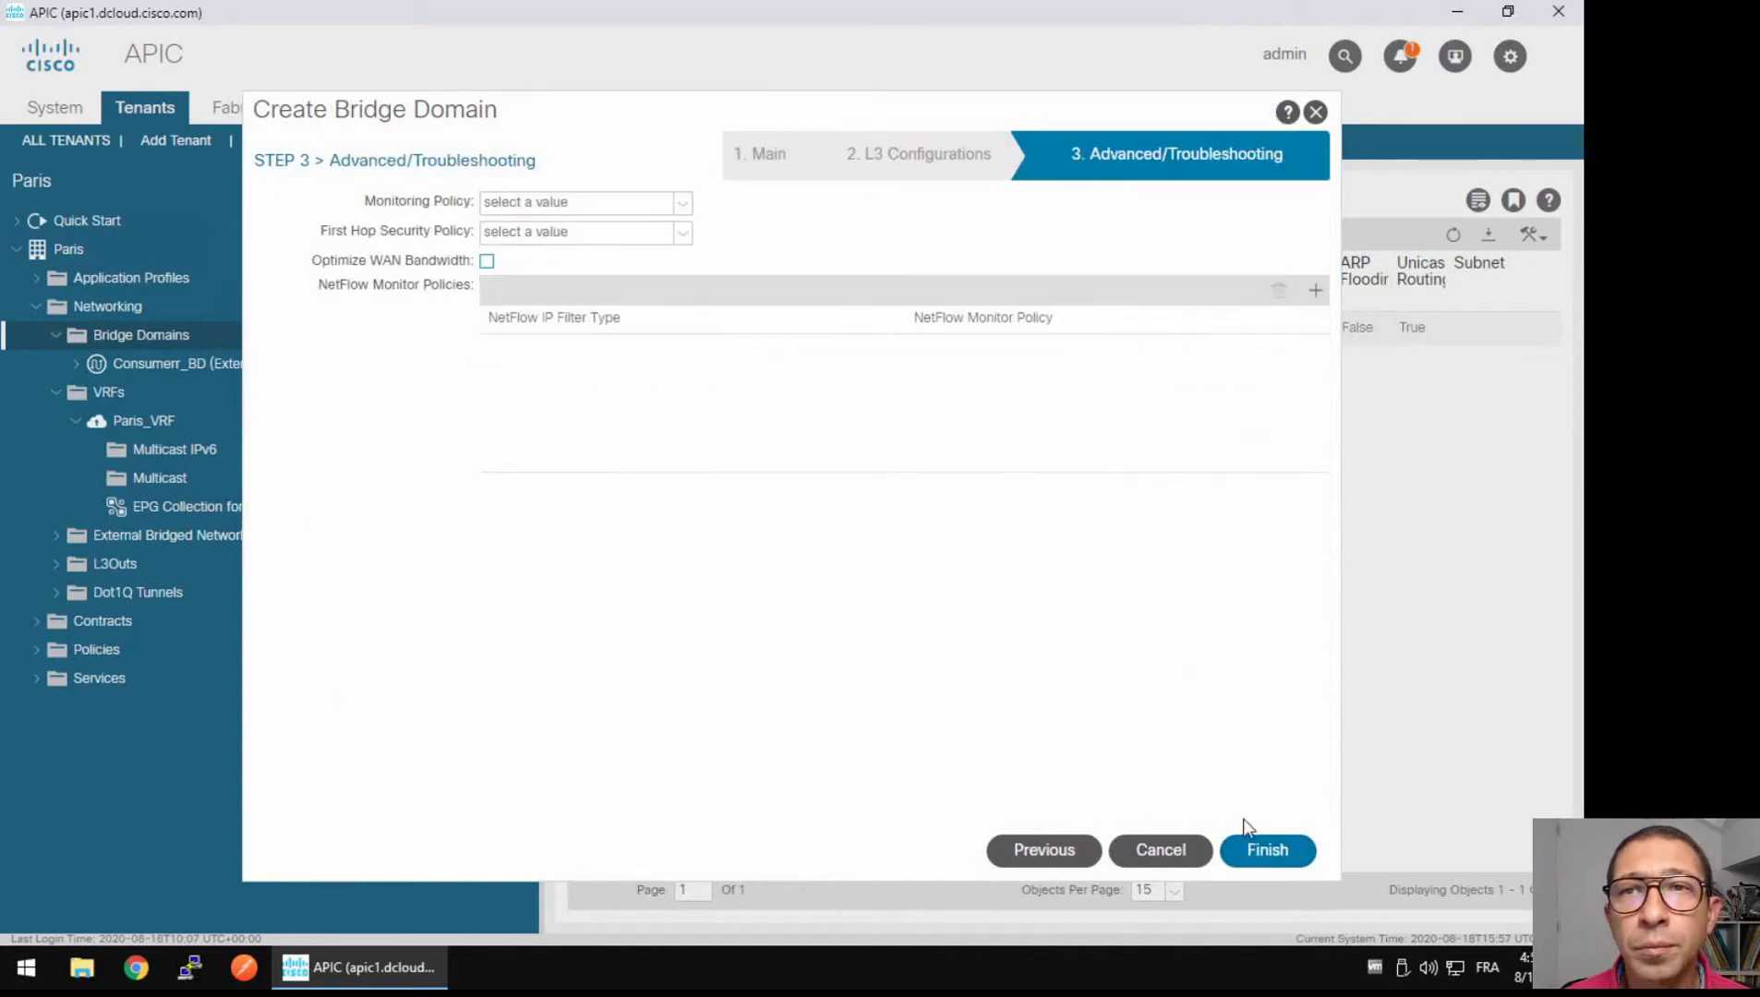
{"action": "left_click", "coordinate": [1296, 861]}
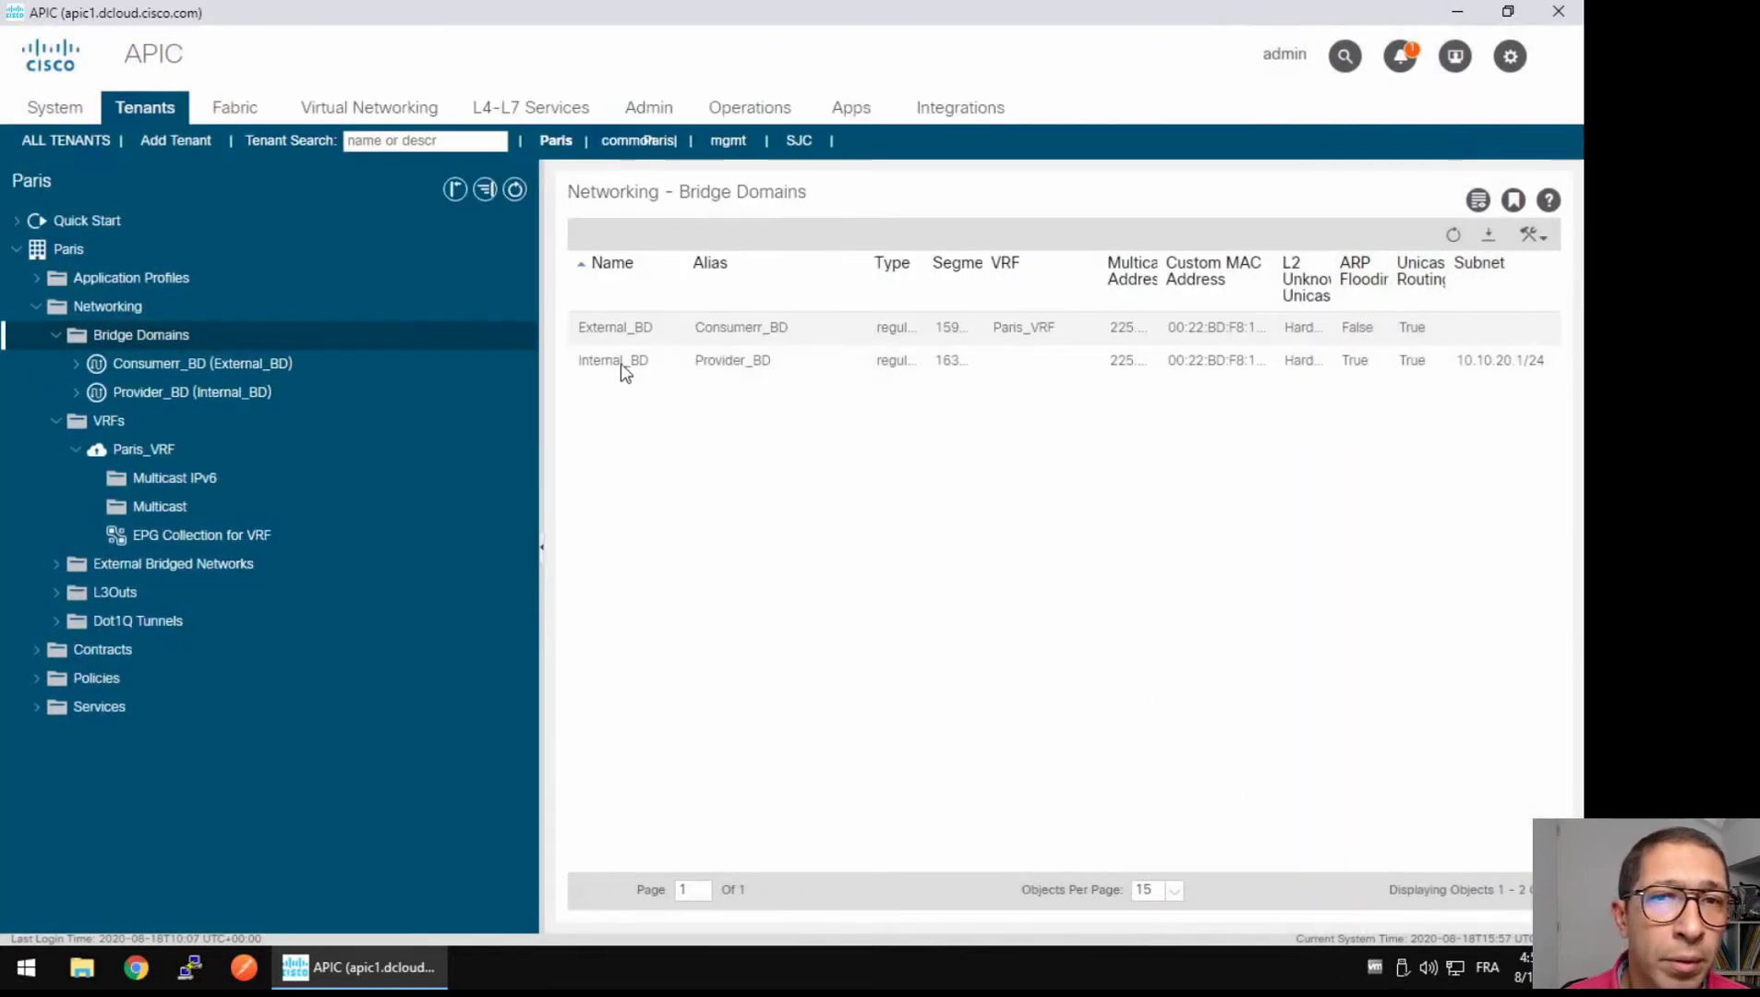
- Add a subnet with gateway 10.10.10.1/24, private to VRF, to the External_BD bridge domain's L3 configuration
{"action": "left_click", "coordinate": [629, 338]}
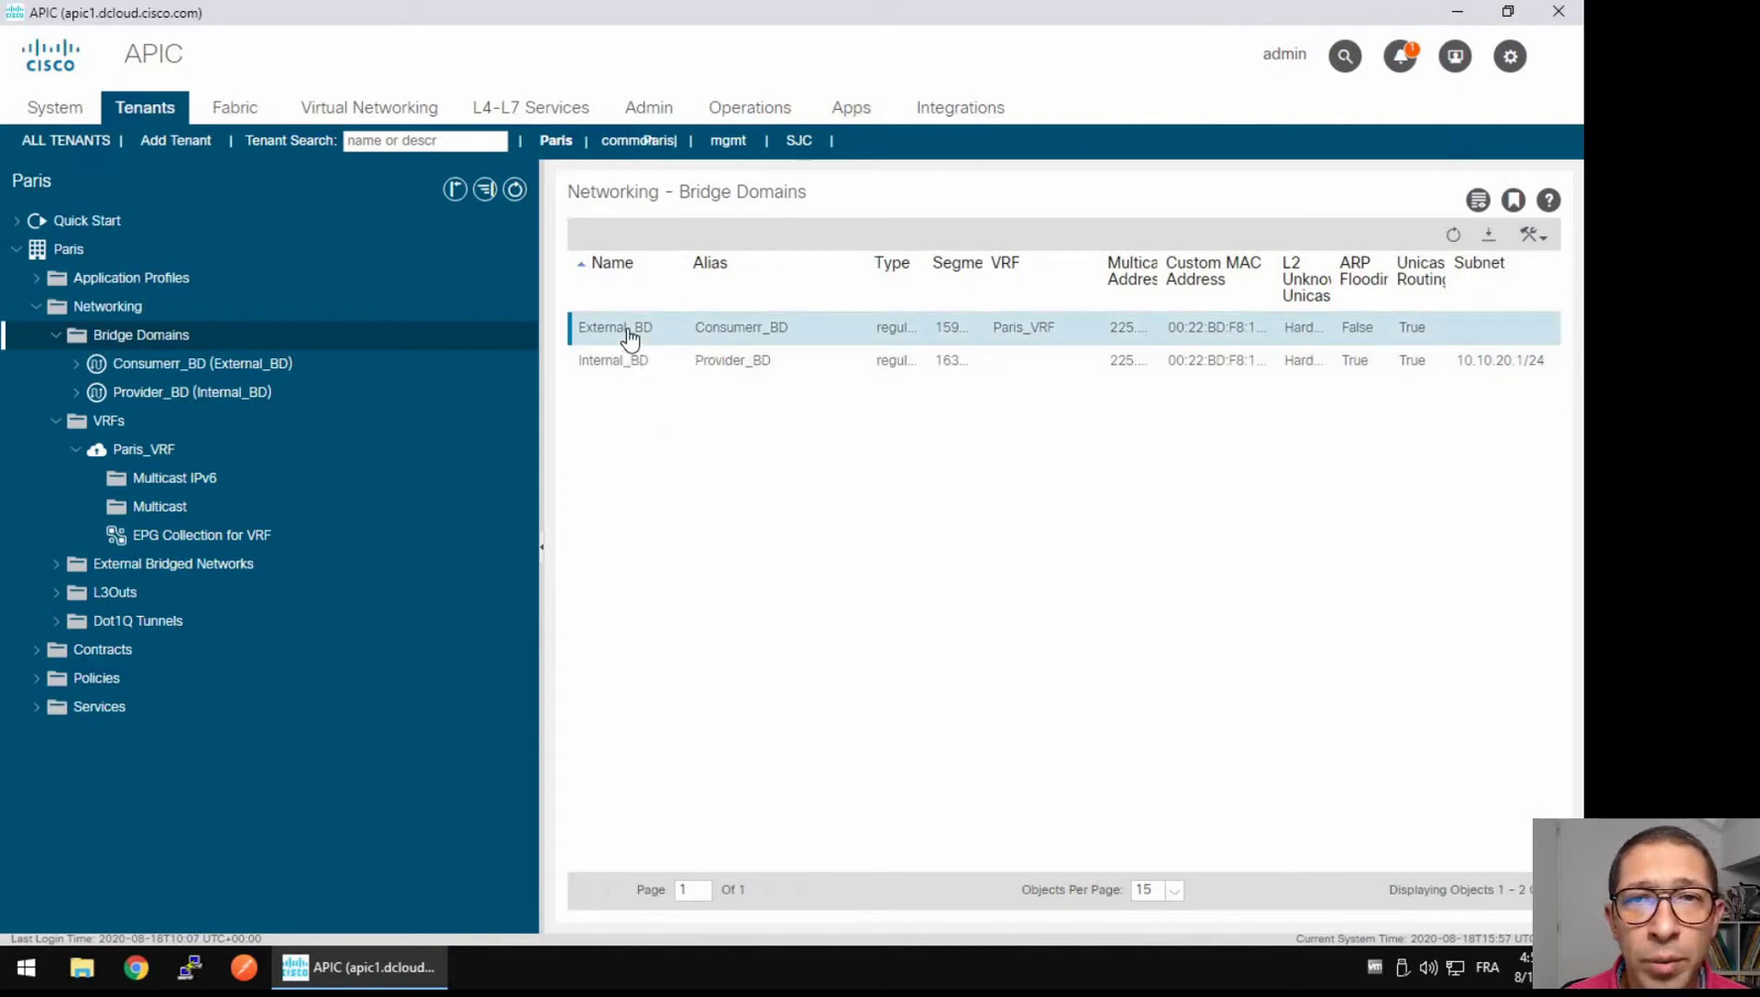
{"action": "double_click", "coordinate": [629, 338]}
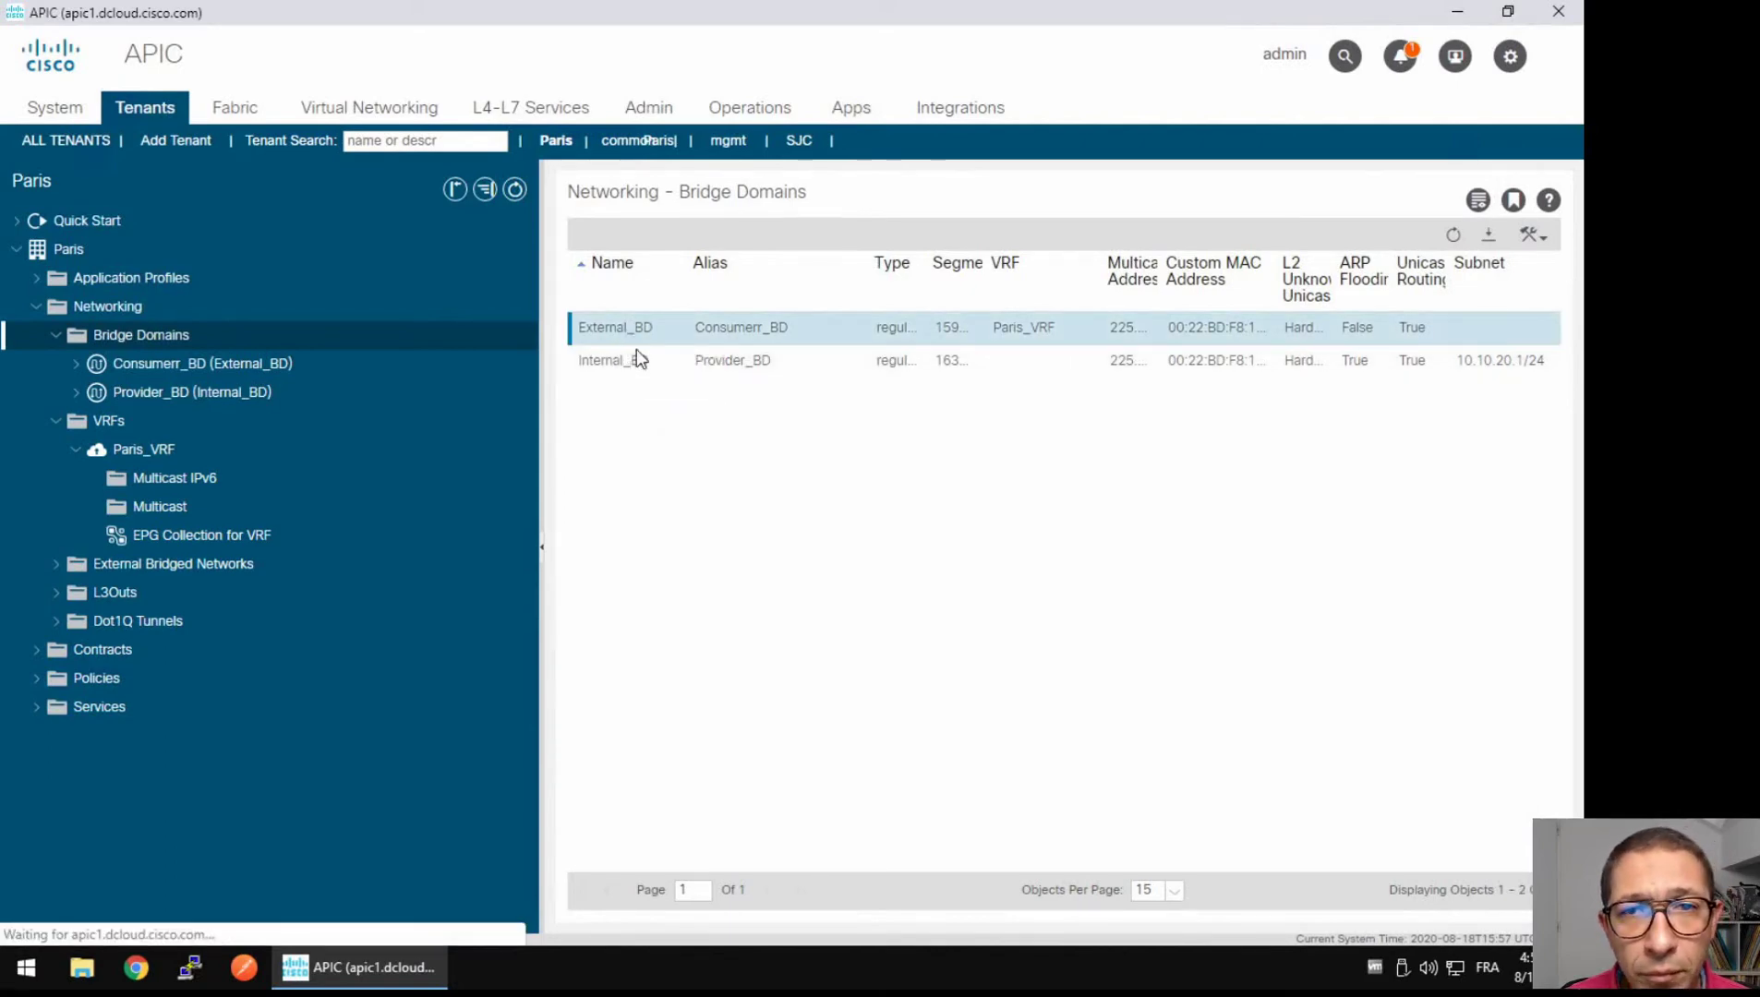
{"action": "left_click", "coordinate": [1049, 242]}
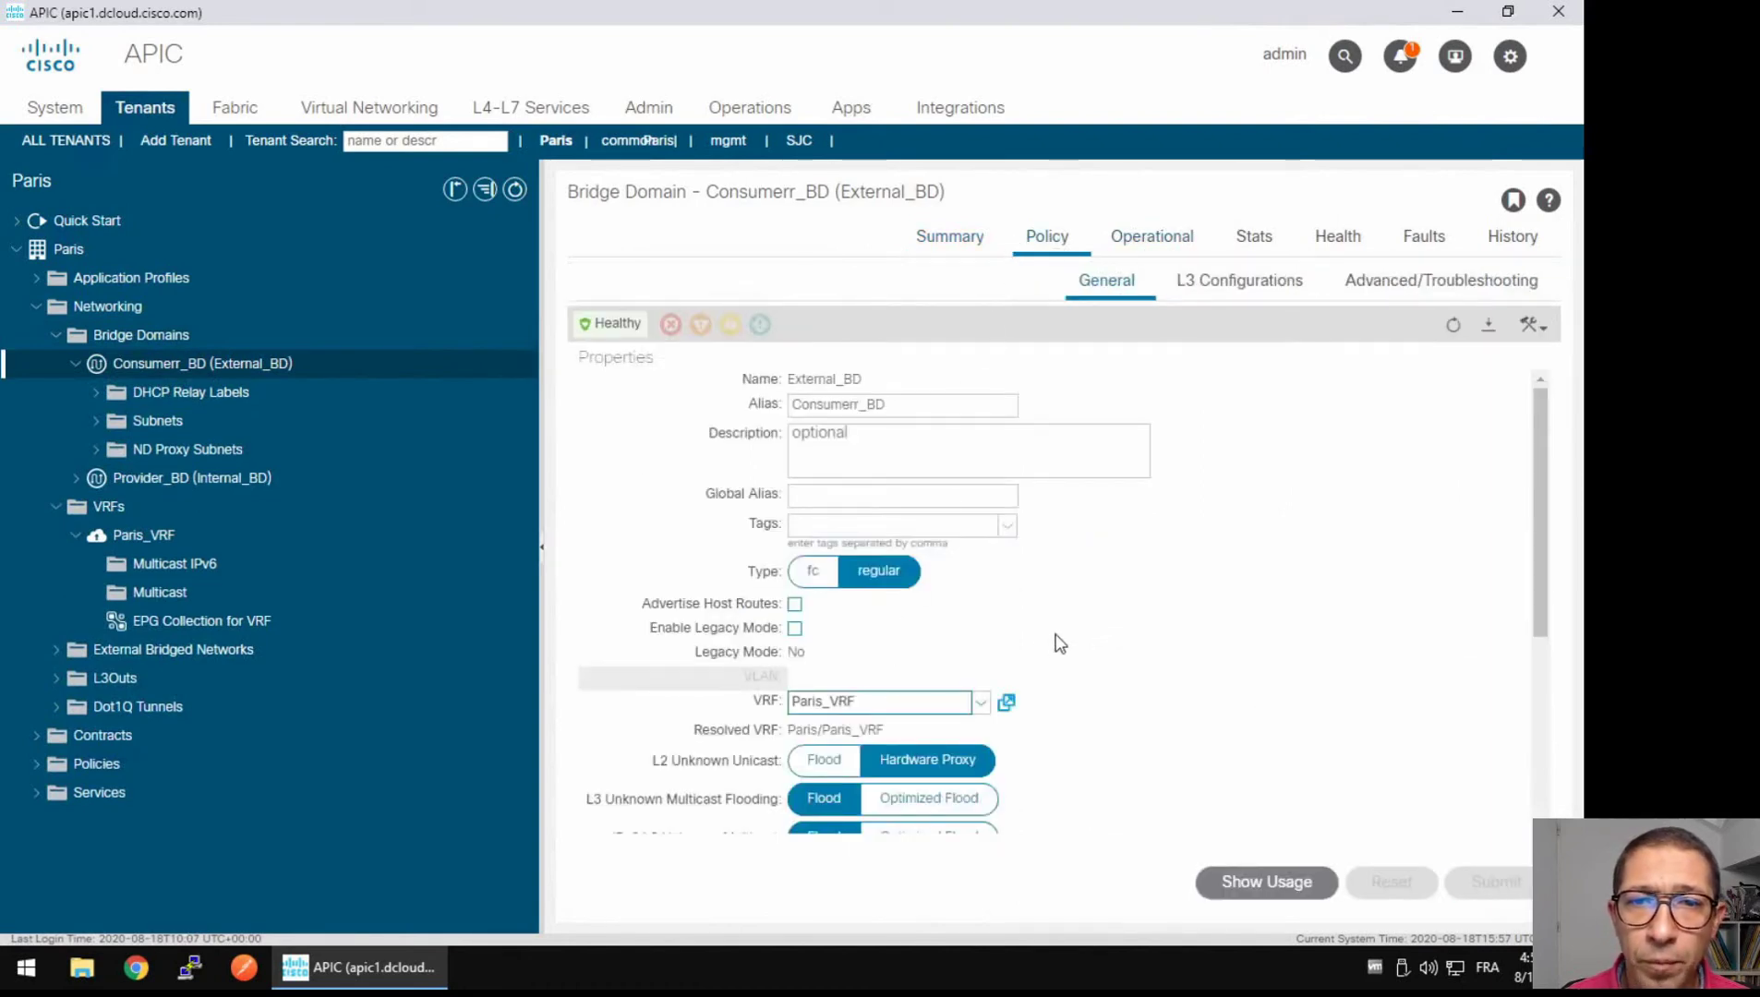
{"action": "scroll", "coordinate": [1058, 642], "scroll_direction": "down", "scroll_amount": 3}
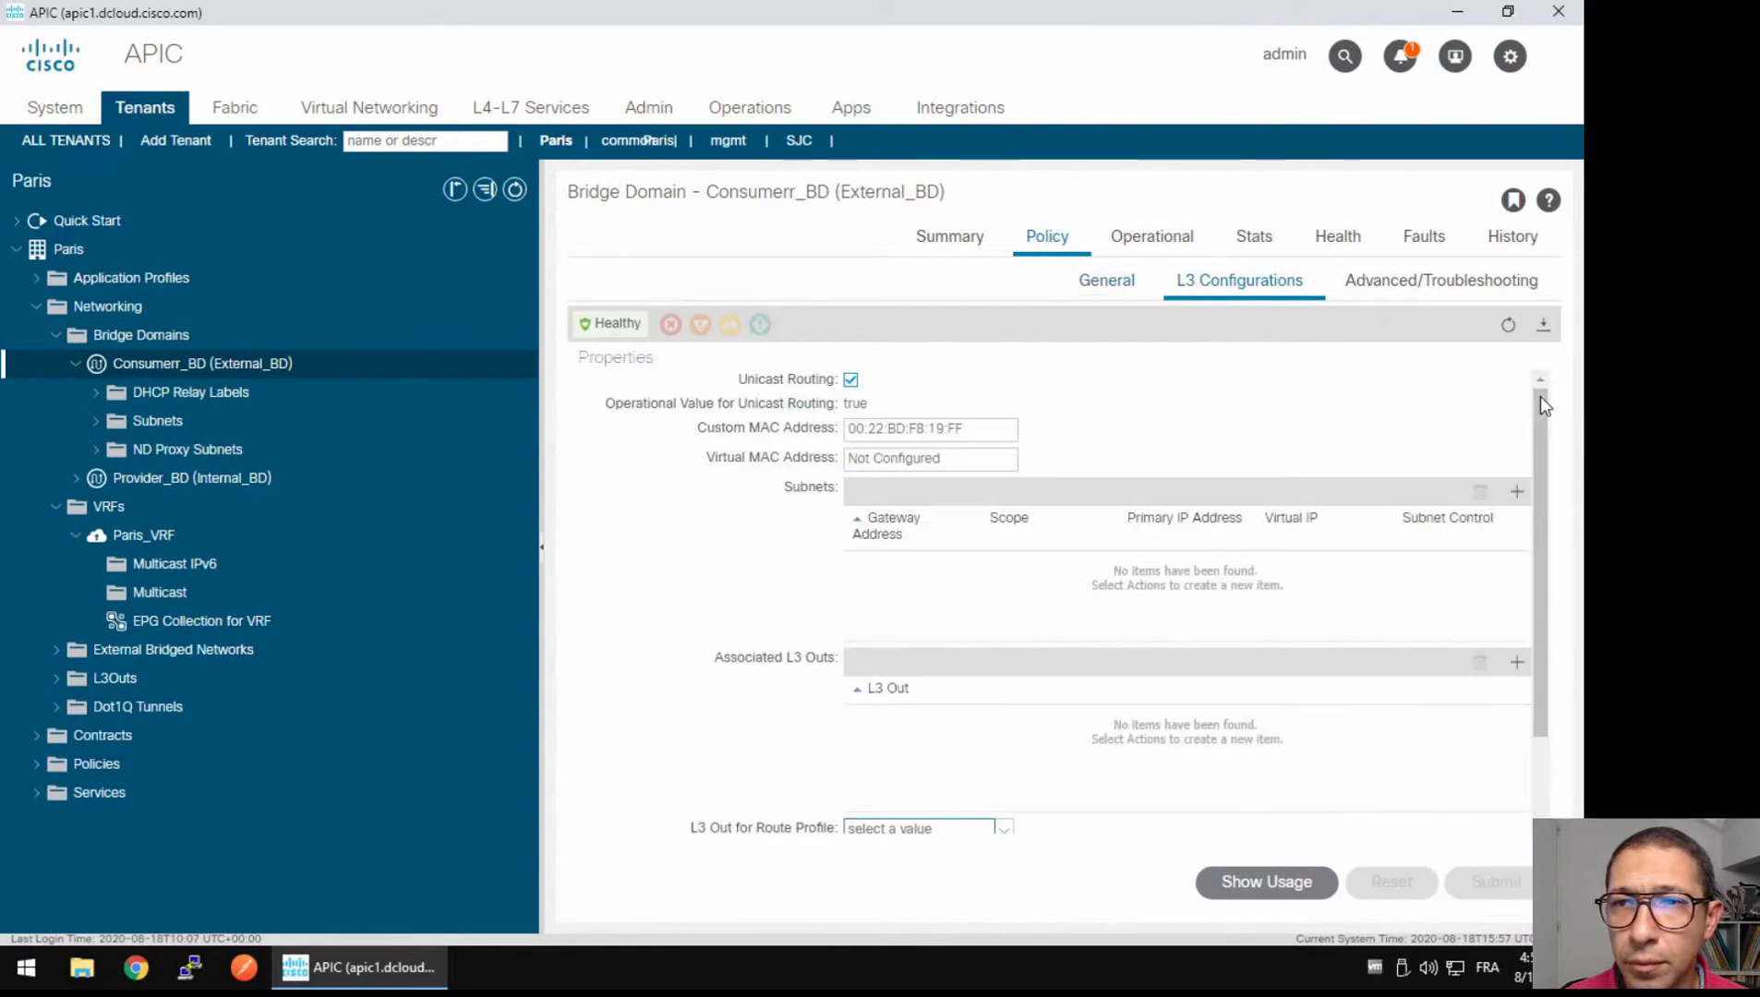
{"action": "left_click", "coordinate": [1516, 491]}
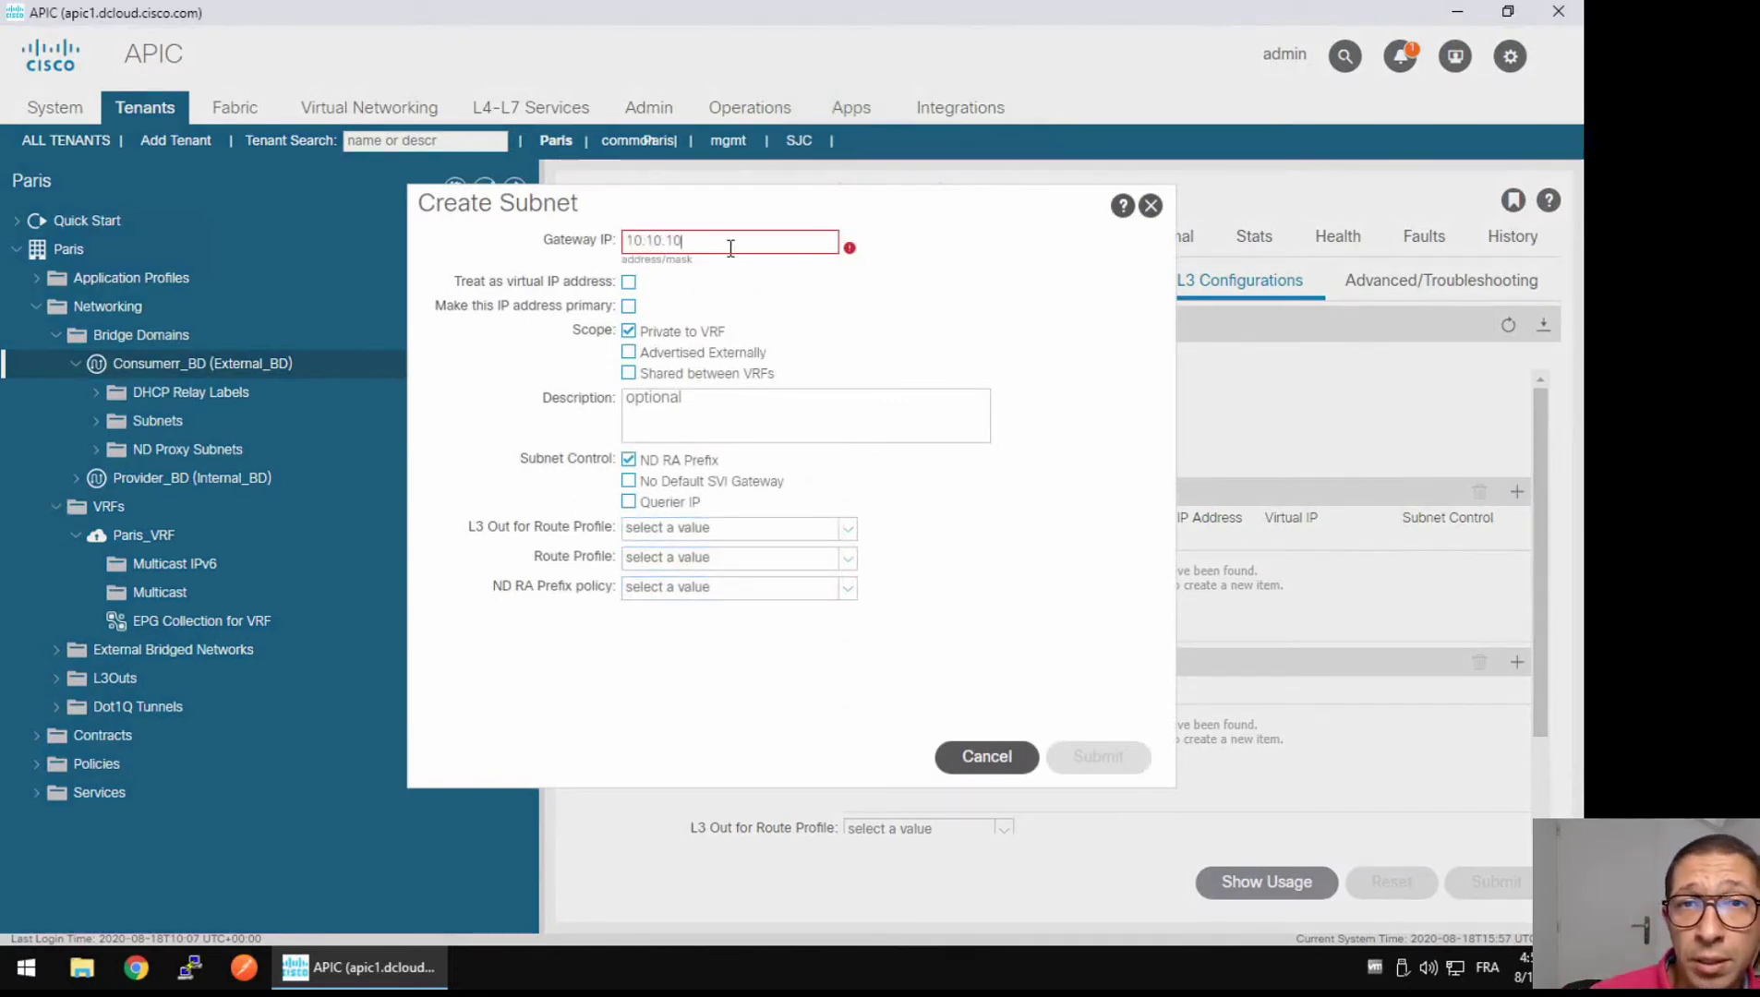
{"action": "type", "text": "10.10.10.1/"}
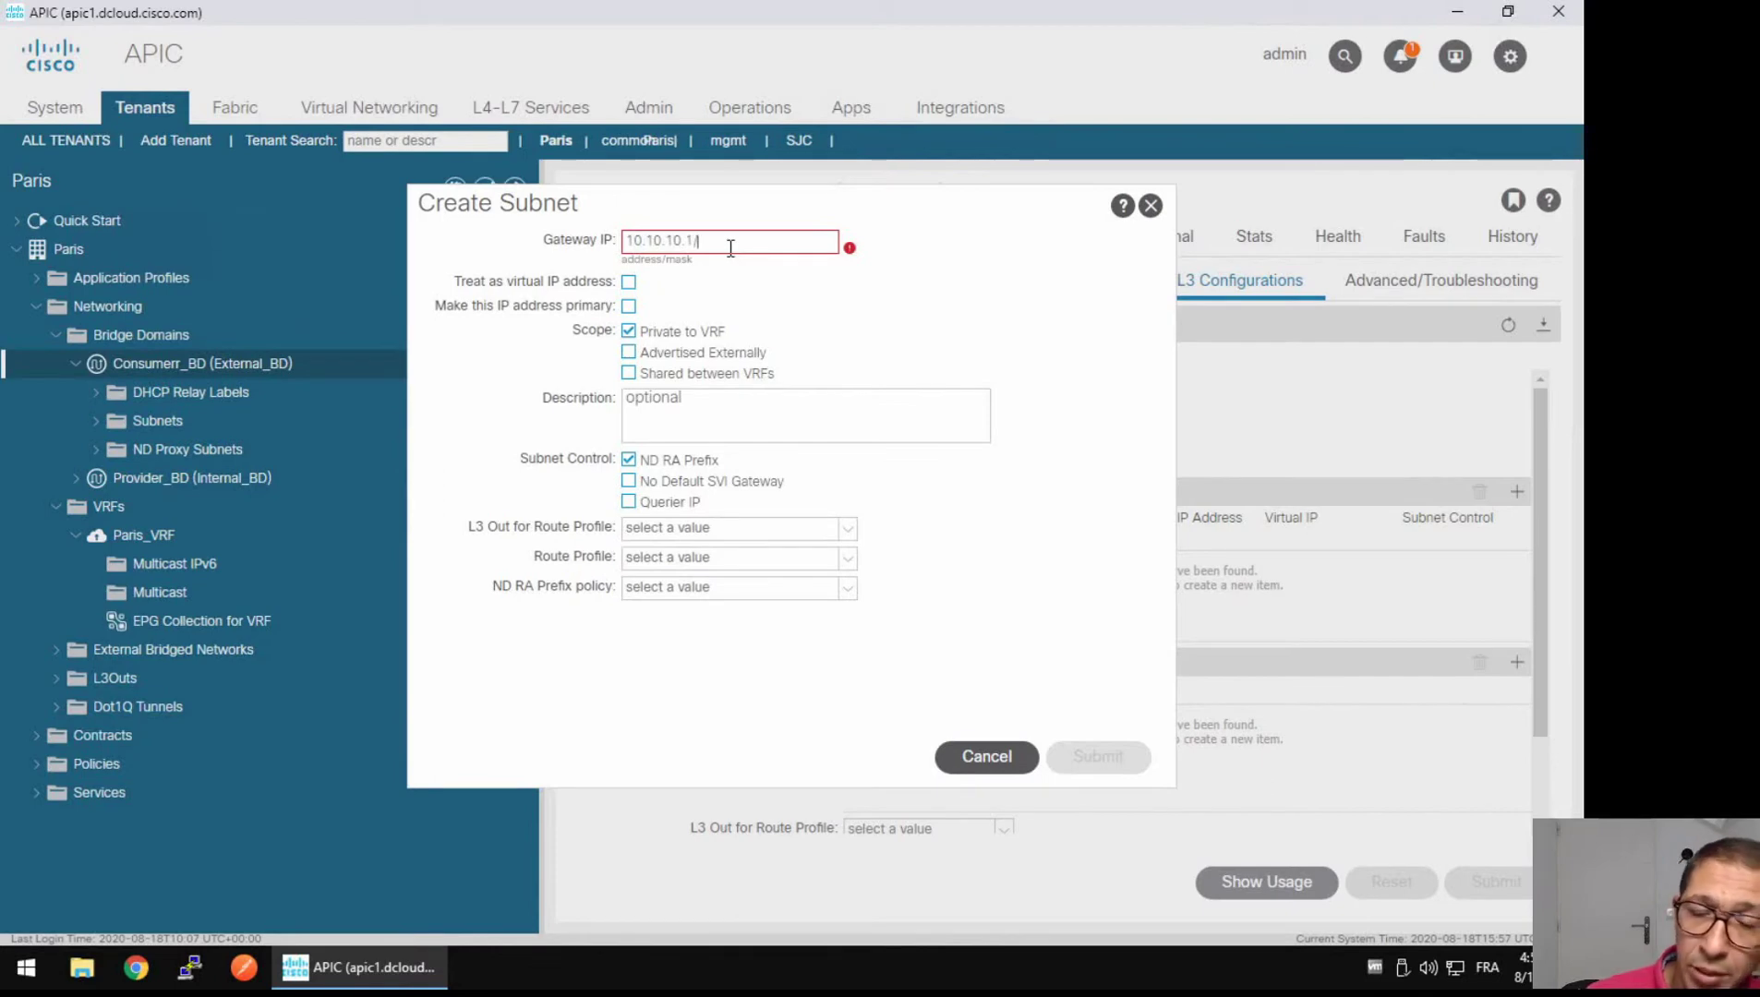
{"action": "type", "text": "24"}
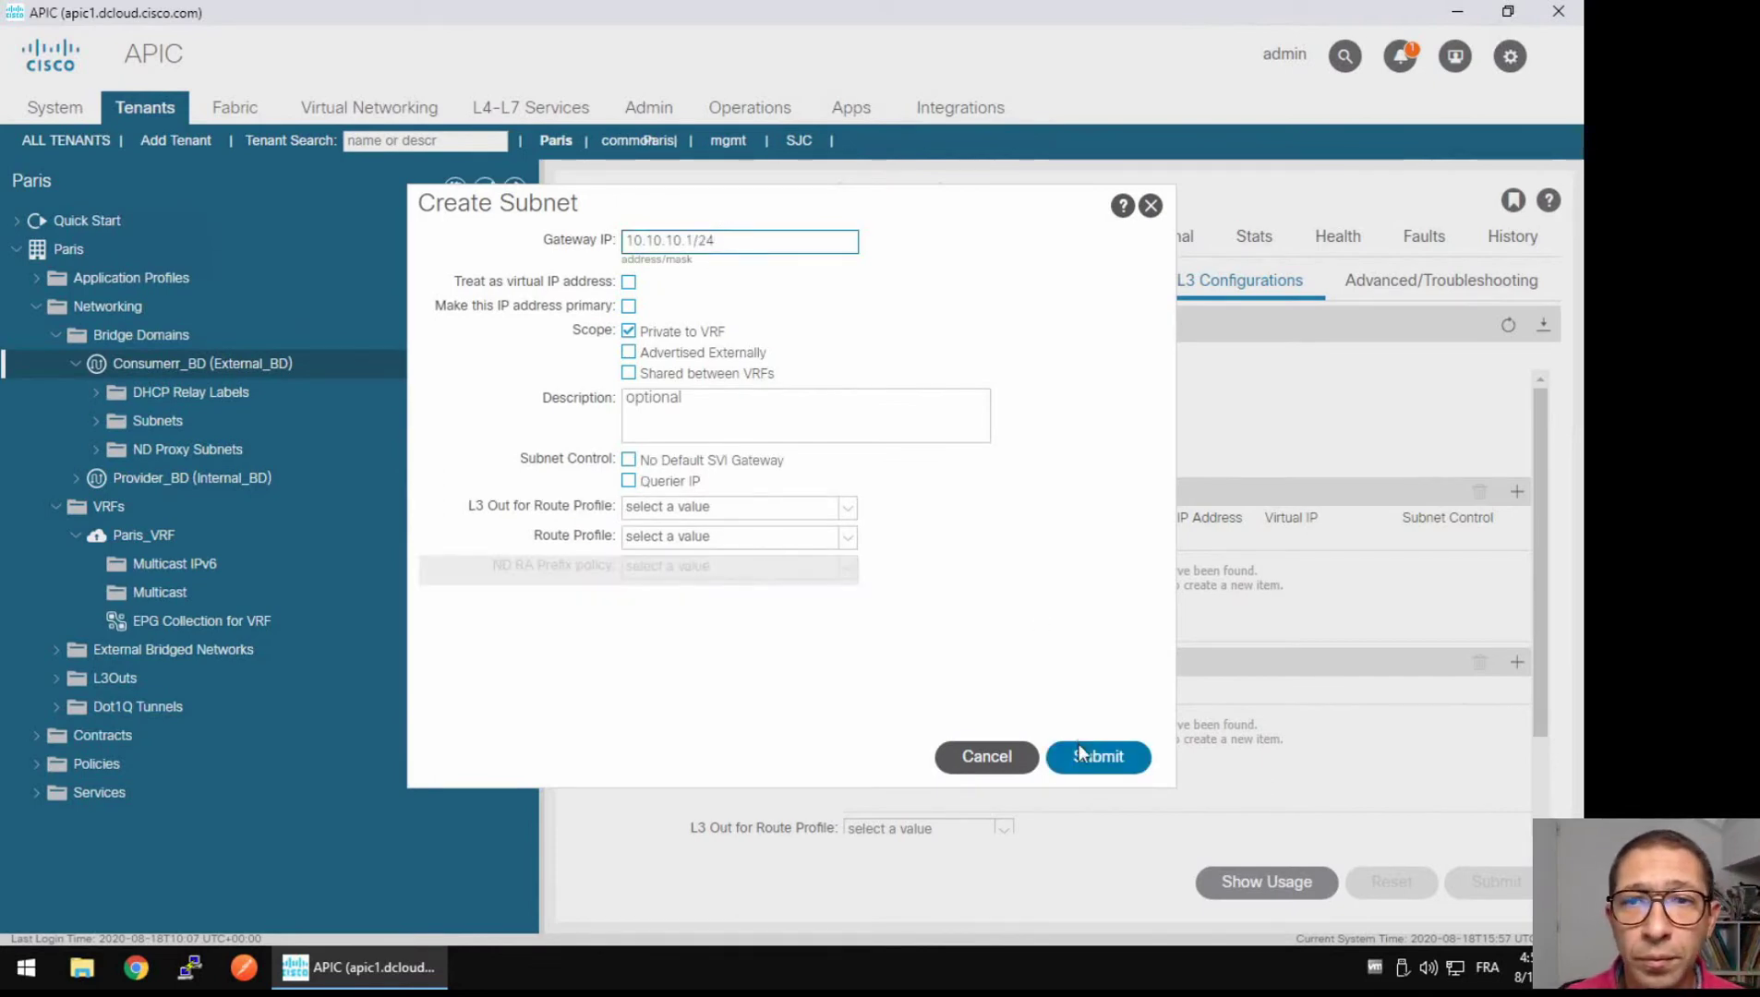
{"action": "left_click", "coordinate": [1077, 747]}
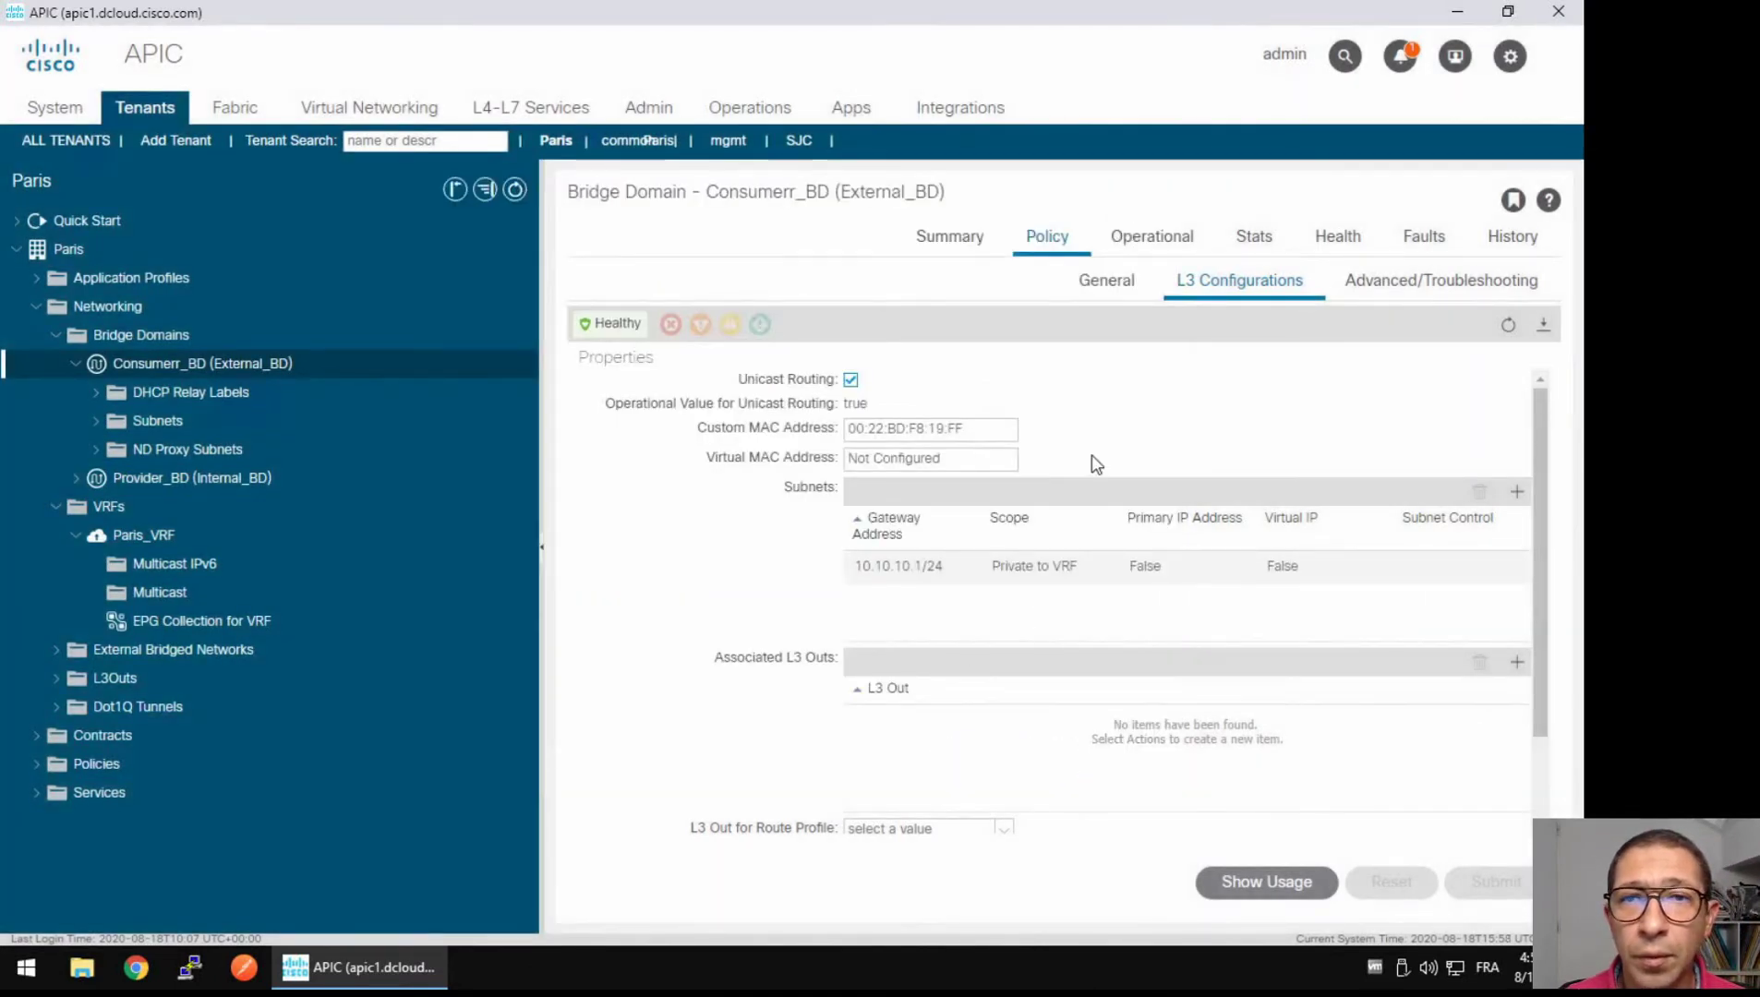
- Check External_BD's VRF assignment, set Internal_BD's VRF to Paris_VRF and submit the policy change
{"action": "left_click", "coordinate": [1090, 284]}
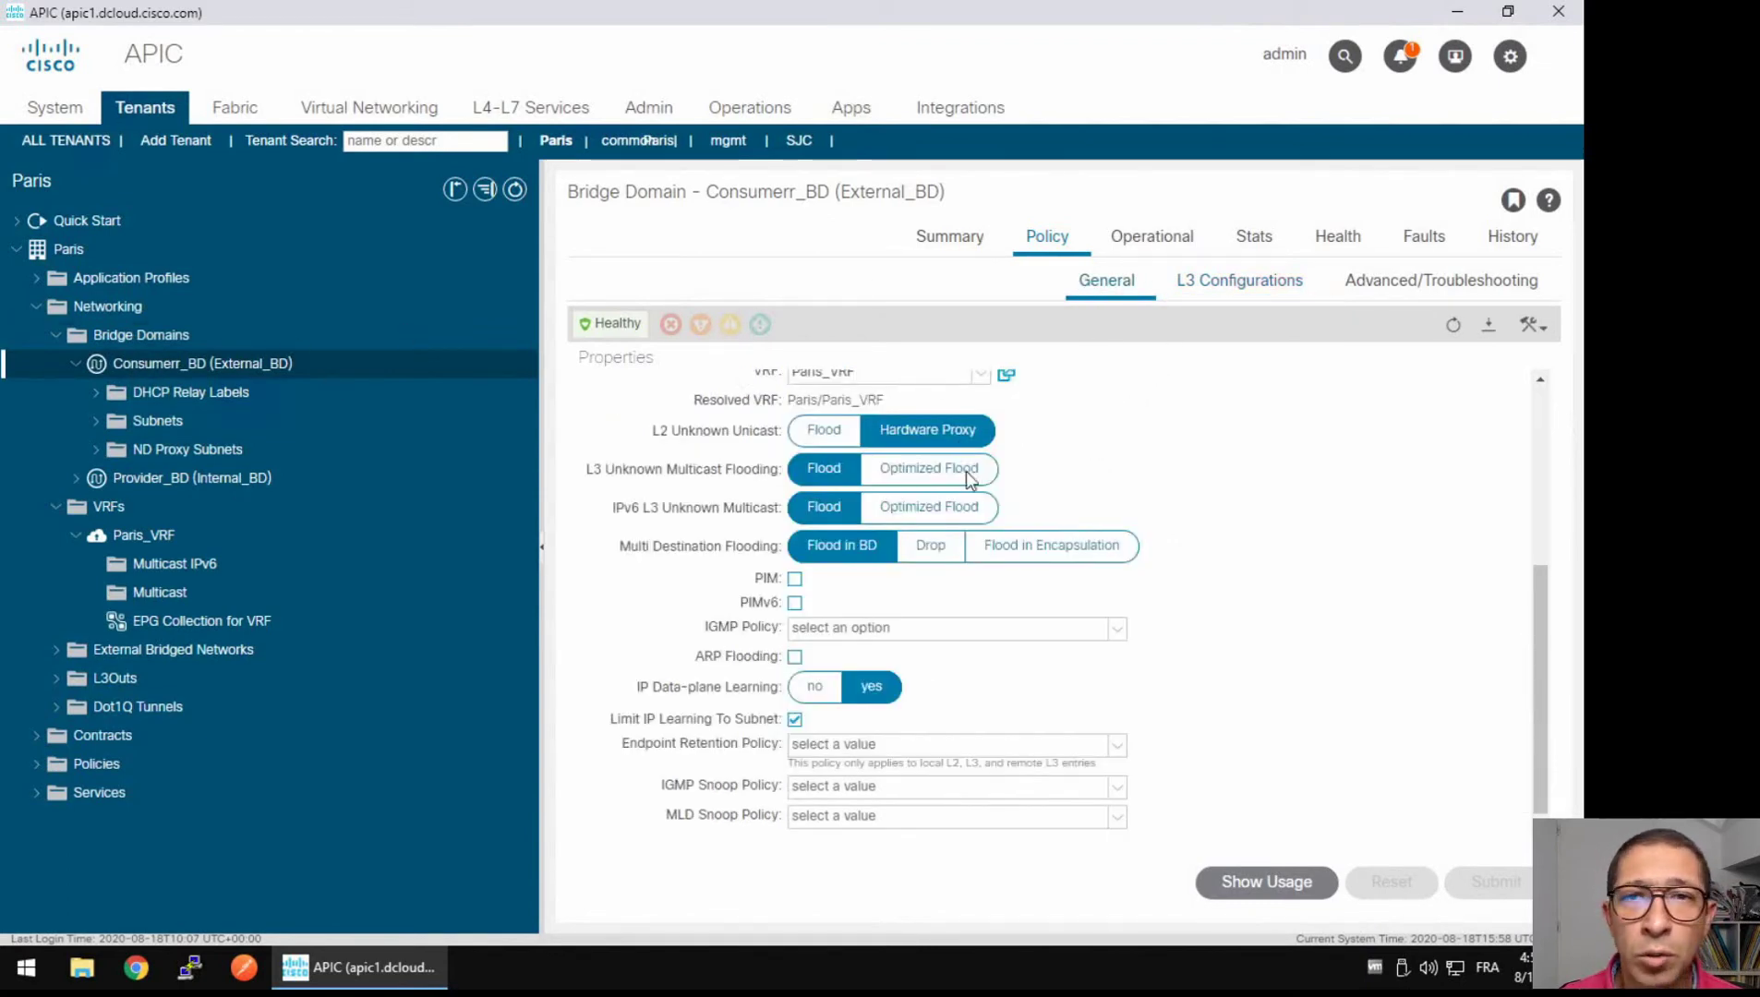
{"action": "scroll", "coordinate": [1245, 646], "scroll_direction": "up", "scroll_amount": 3}
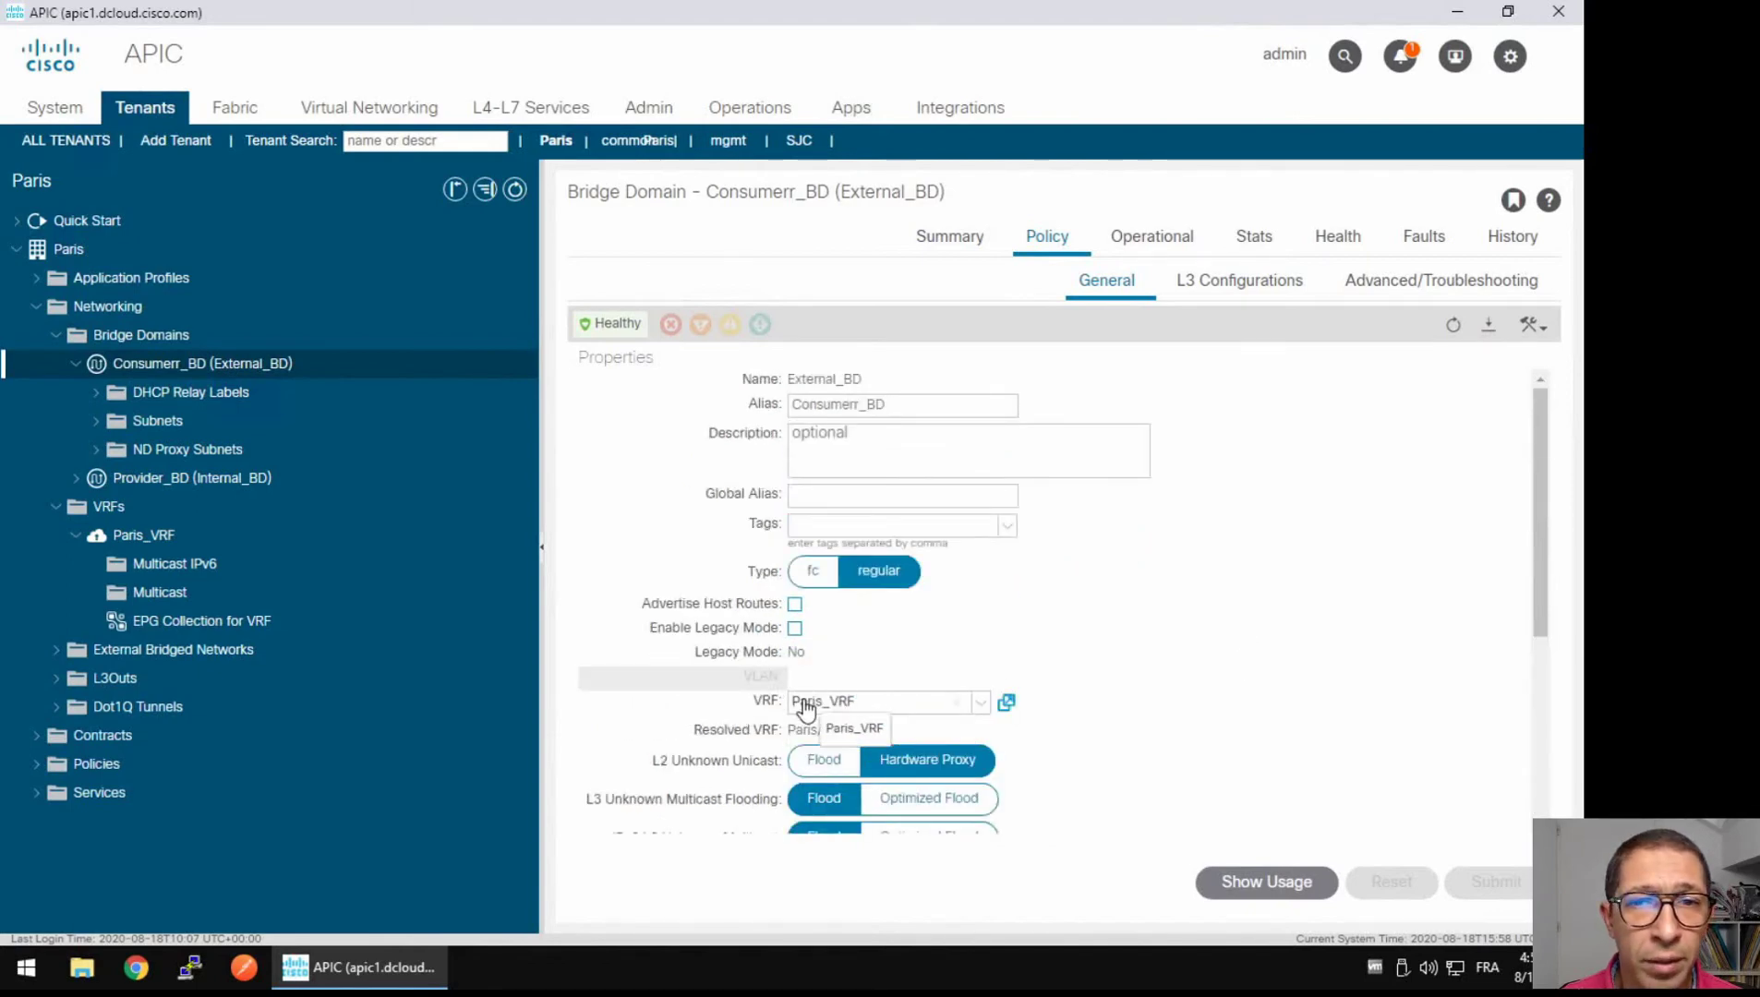
{"action": "left_click", "coordinate": [76, 363]}
{"action": "left_click", "coordinate": [148, 393]}
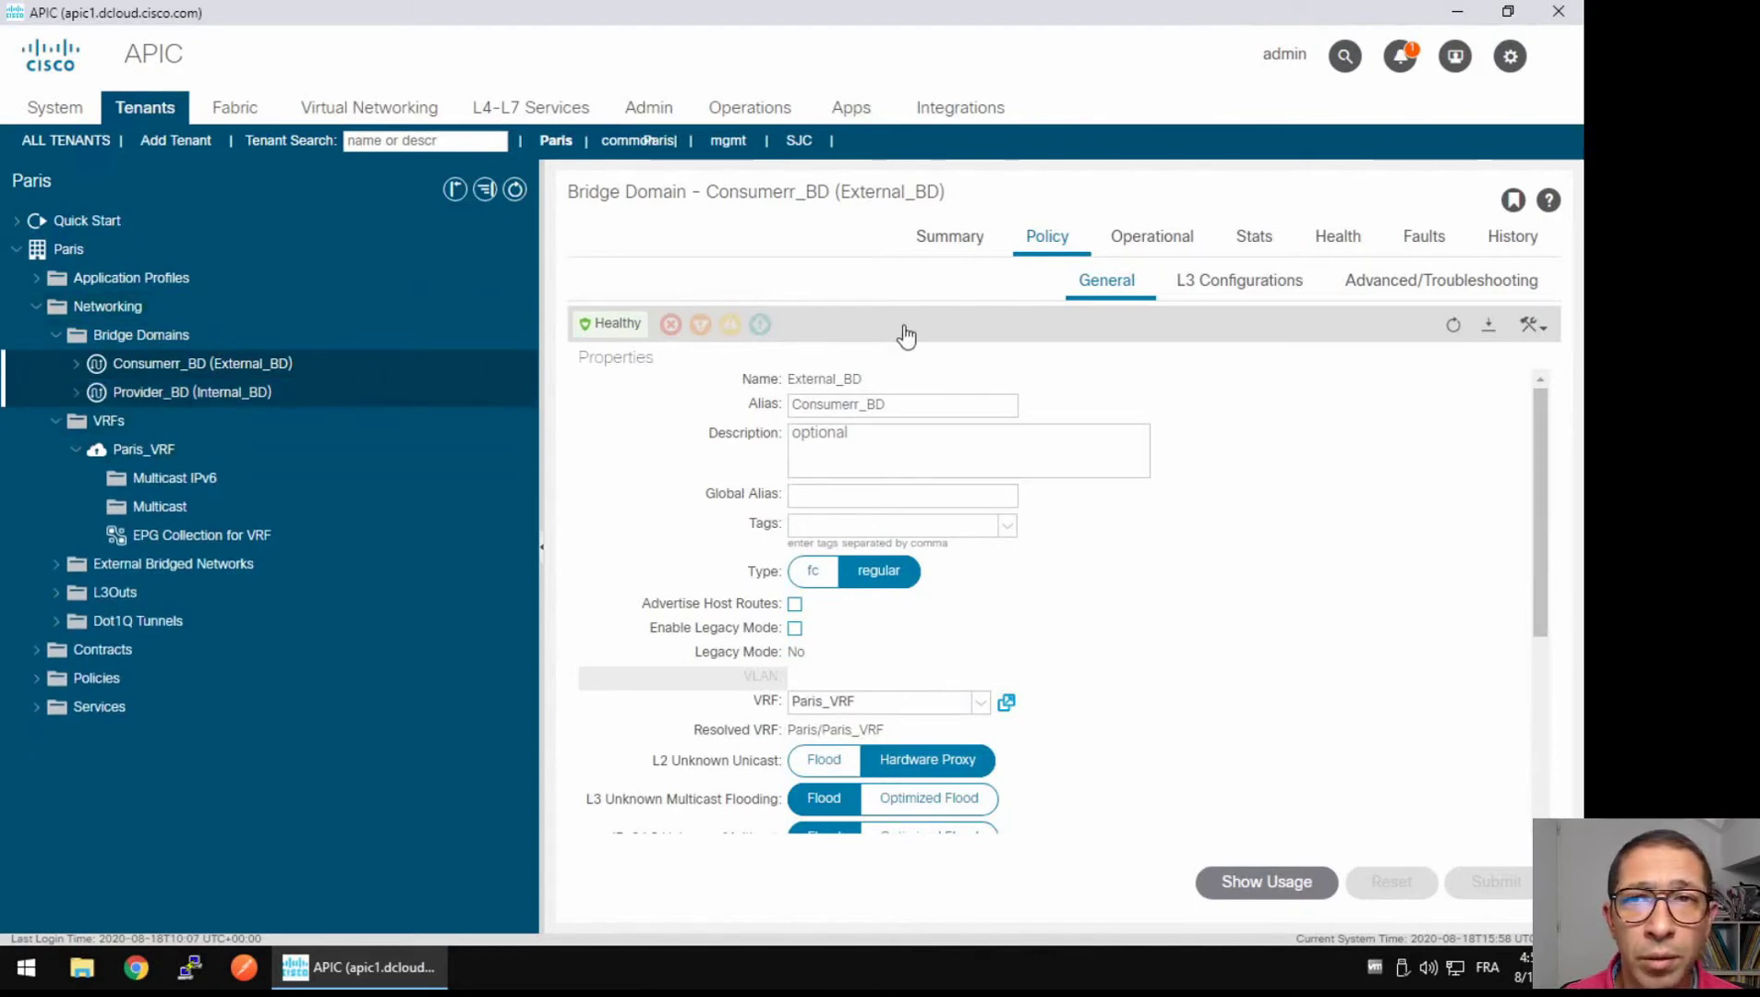
{"action": "left_click", "coordinate": [1047, 238]}
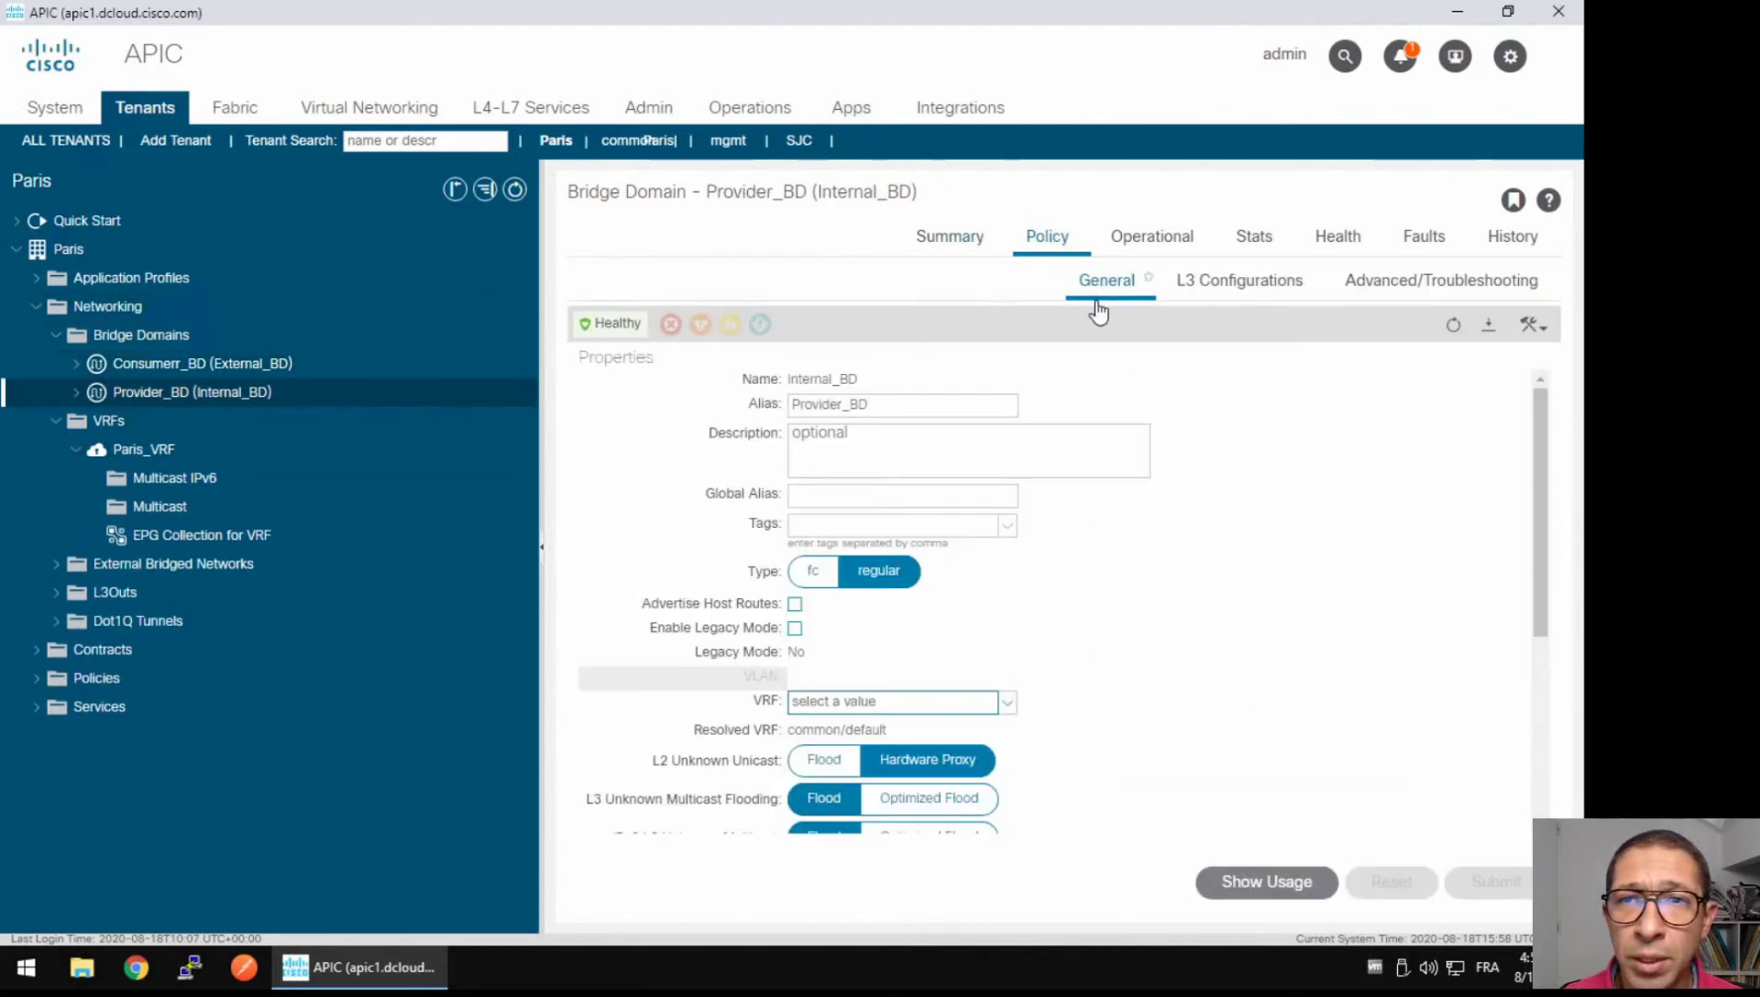
{"action": "scroll", "coordinate": [1281, 598], "scroll_direction": "down", "scroll_amount": 2}
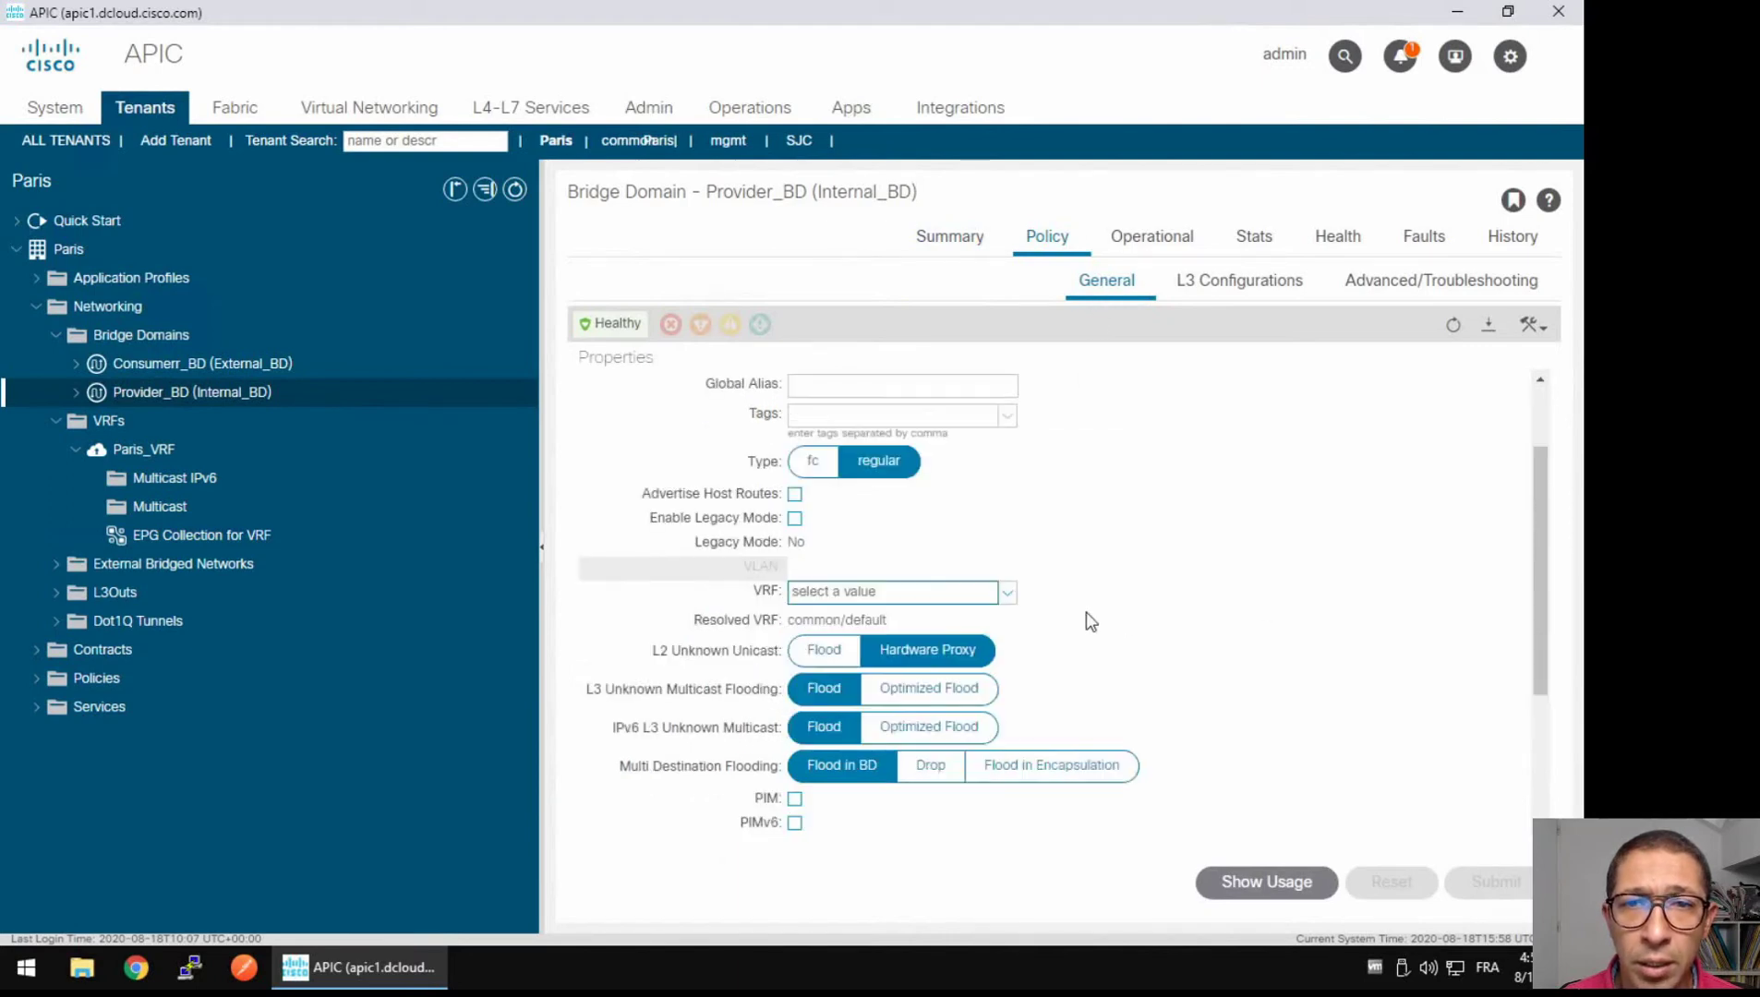
{"action": "left_click", "coordinate": [1006, 593]}
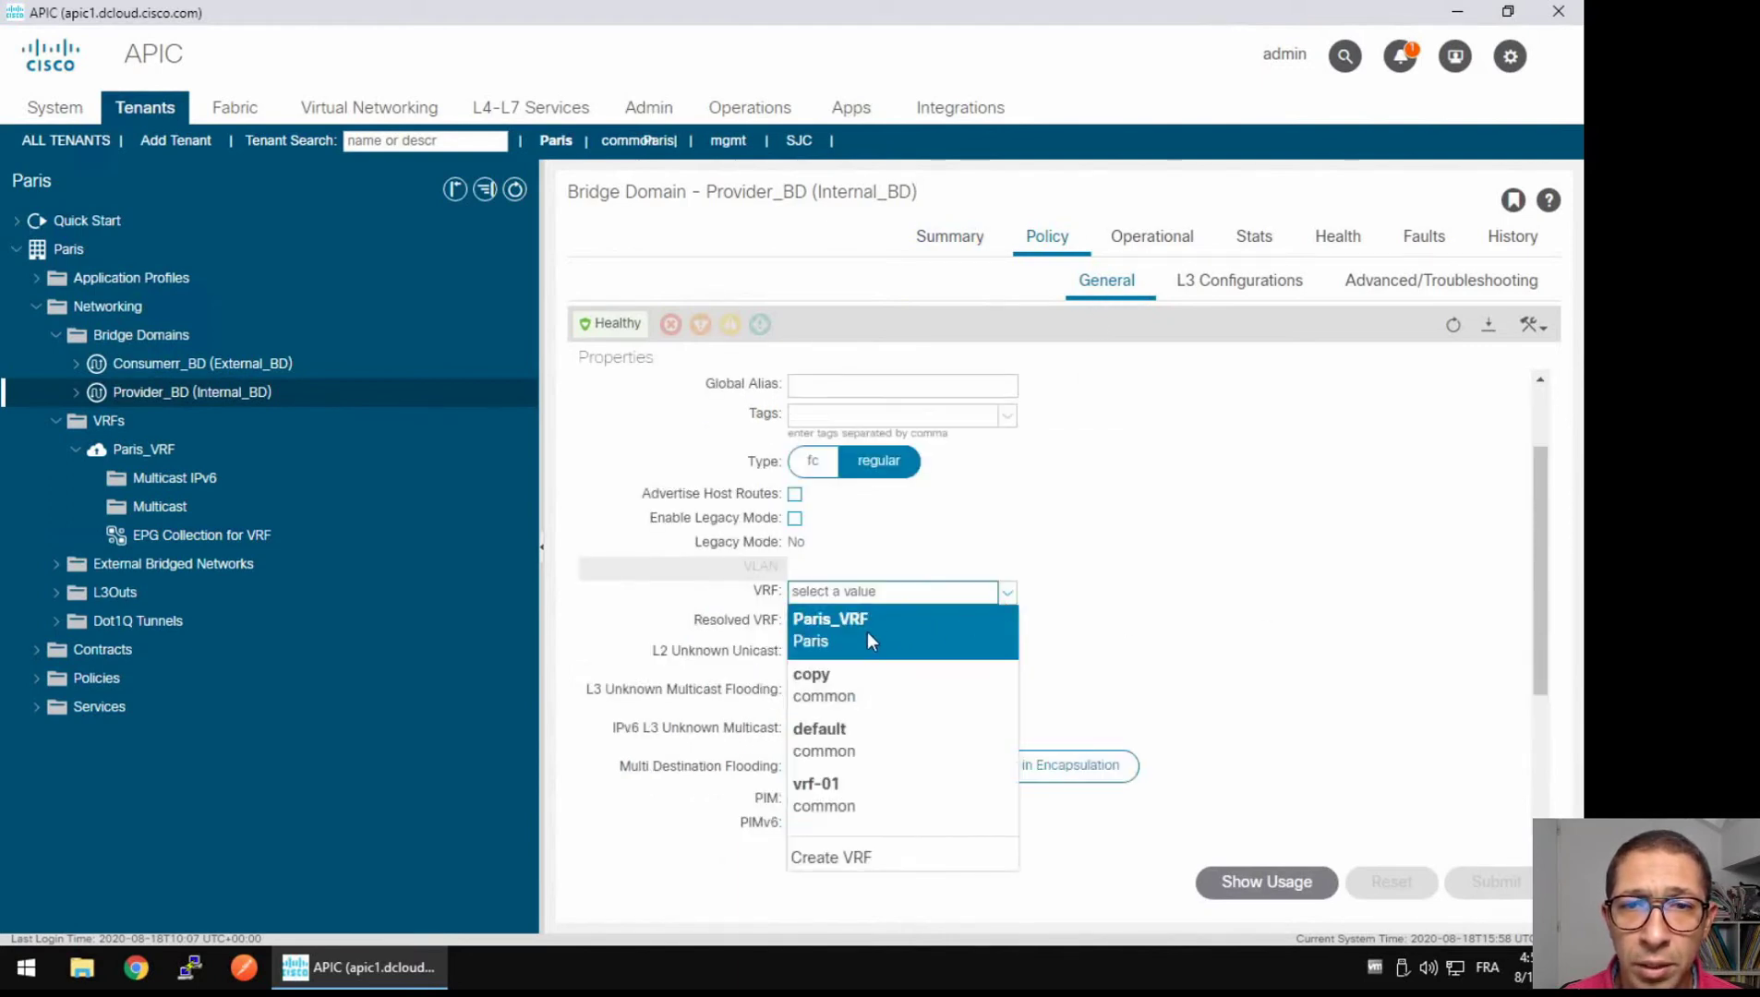
{"action": "left_click", "coordinate": [861, 640]}
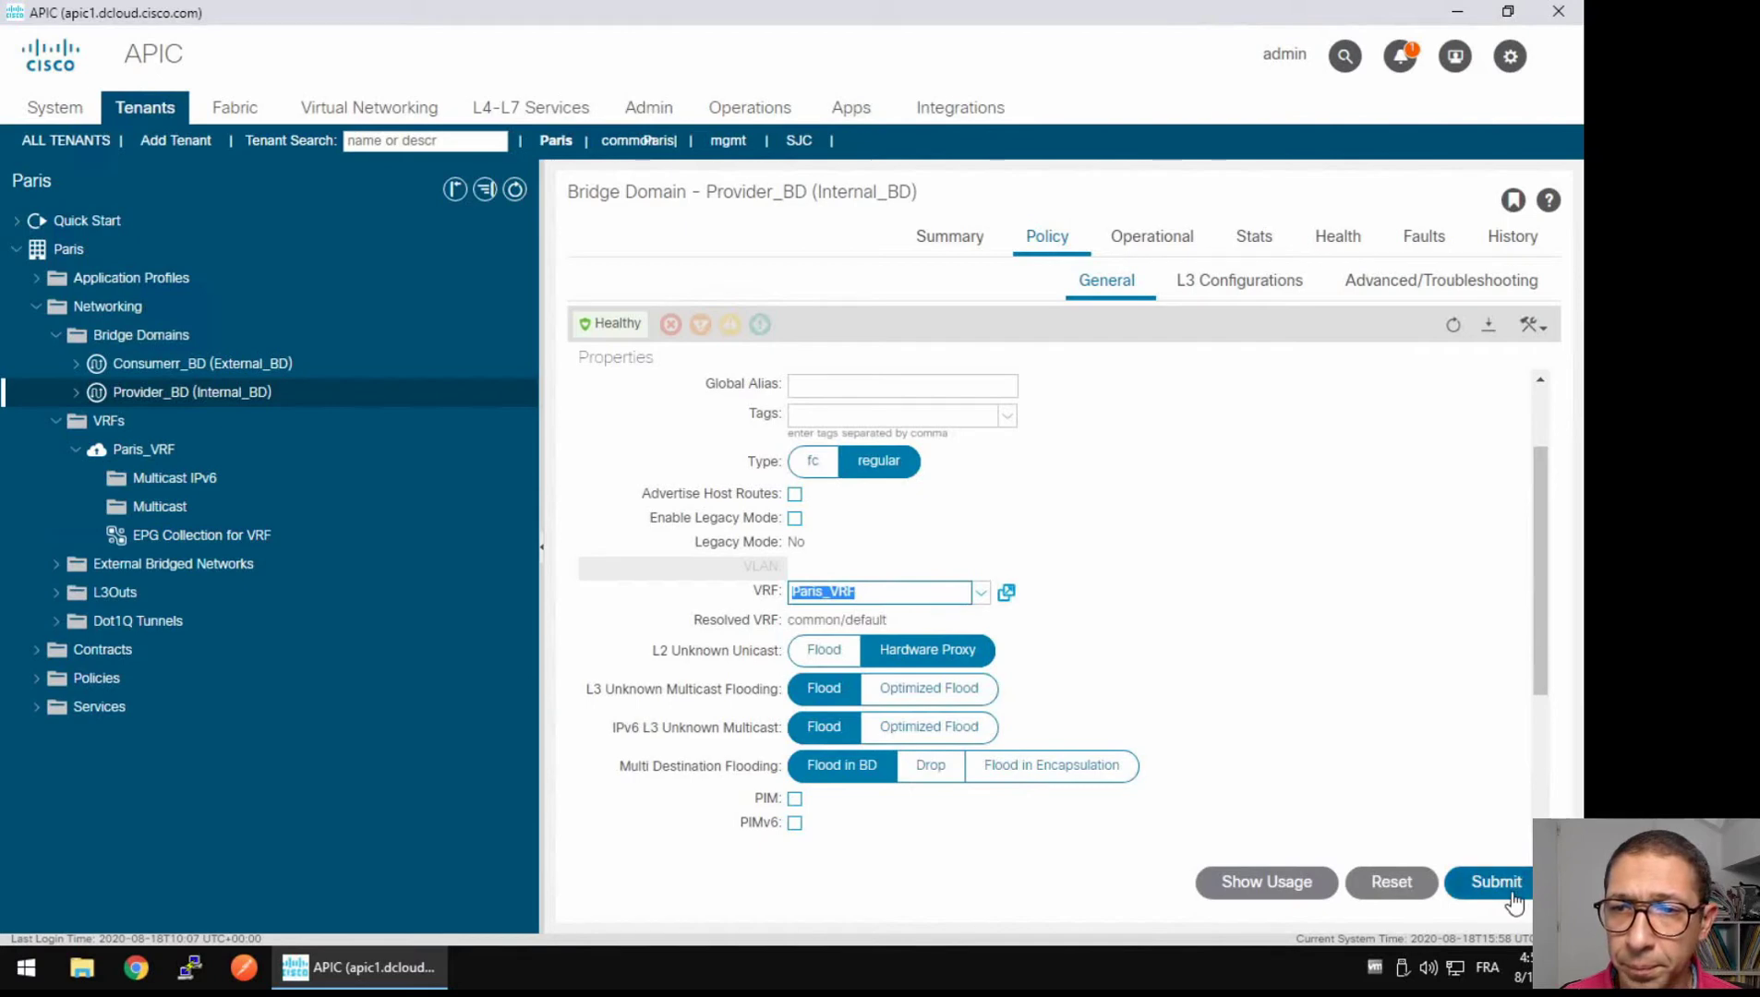
{"action": "left_click", "coordinate": [1485, 863]}
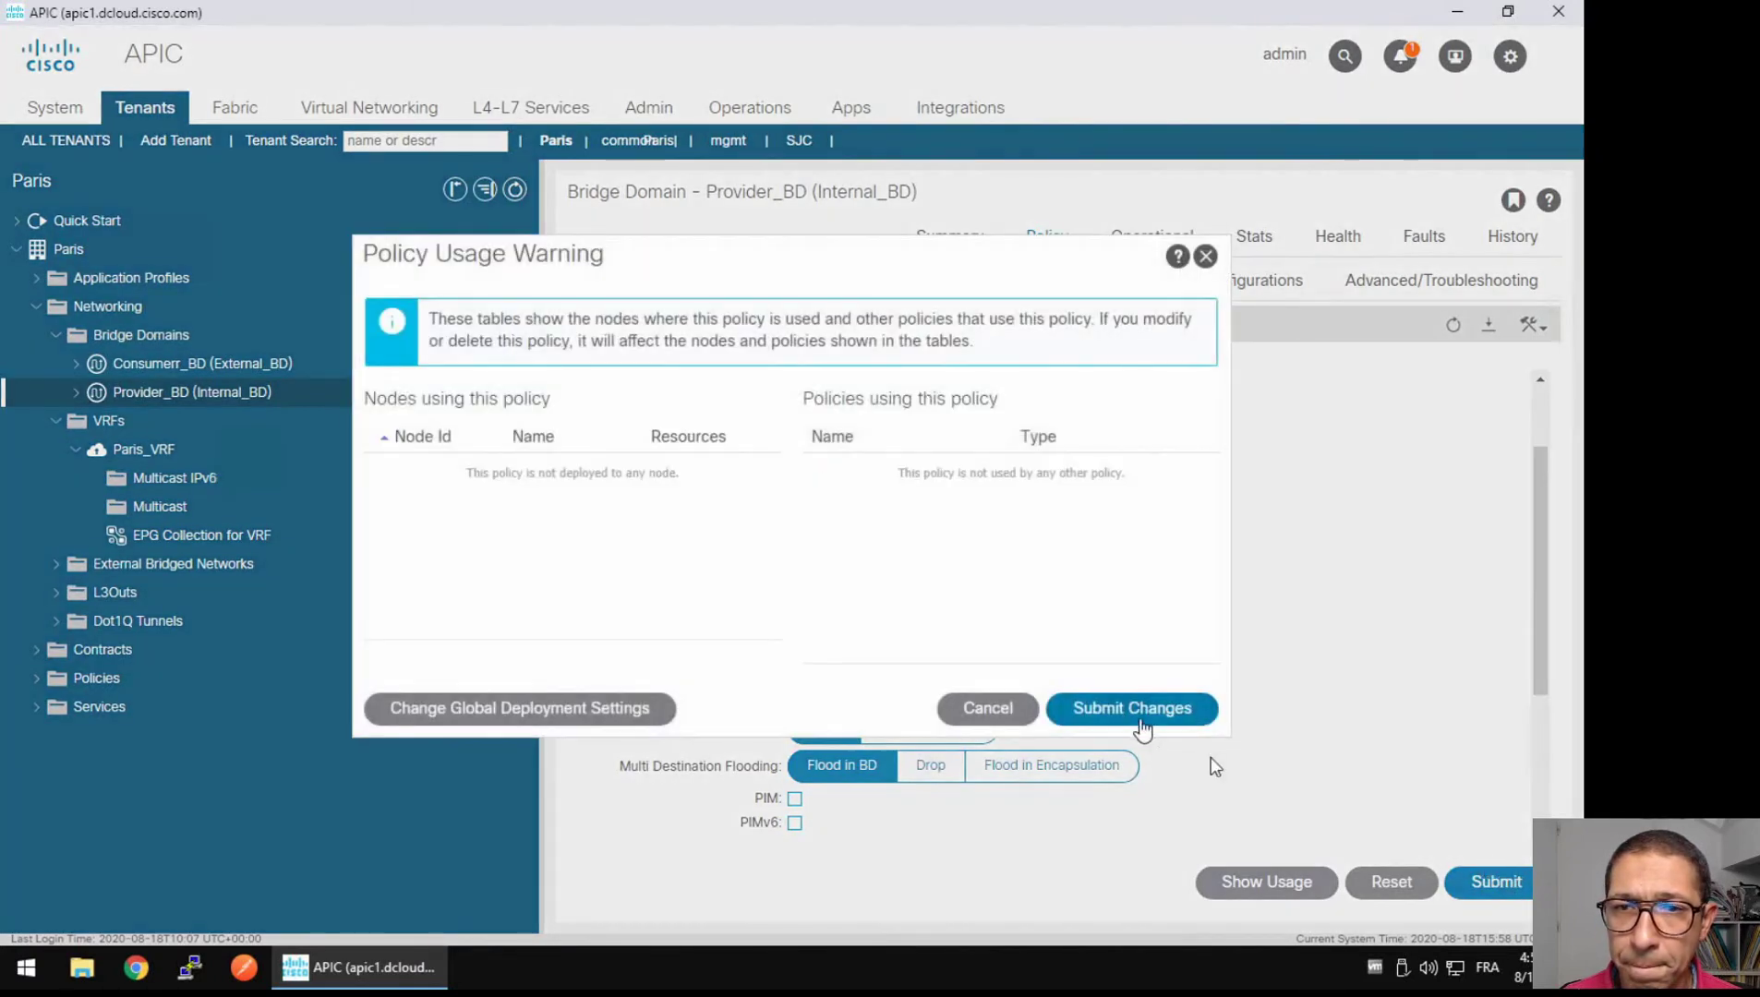
{"action": "left_click", "coordinate": [1139, 728]}
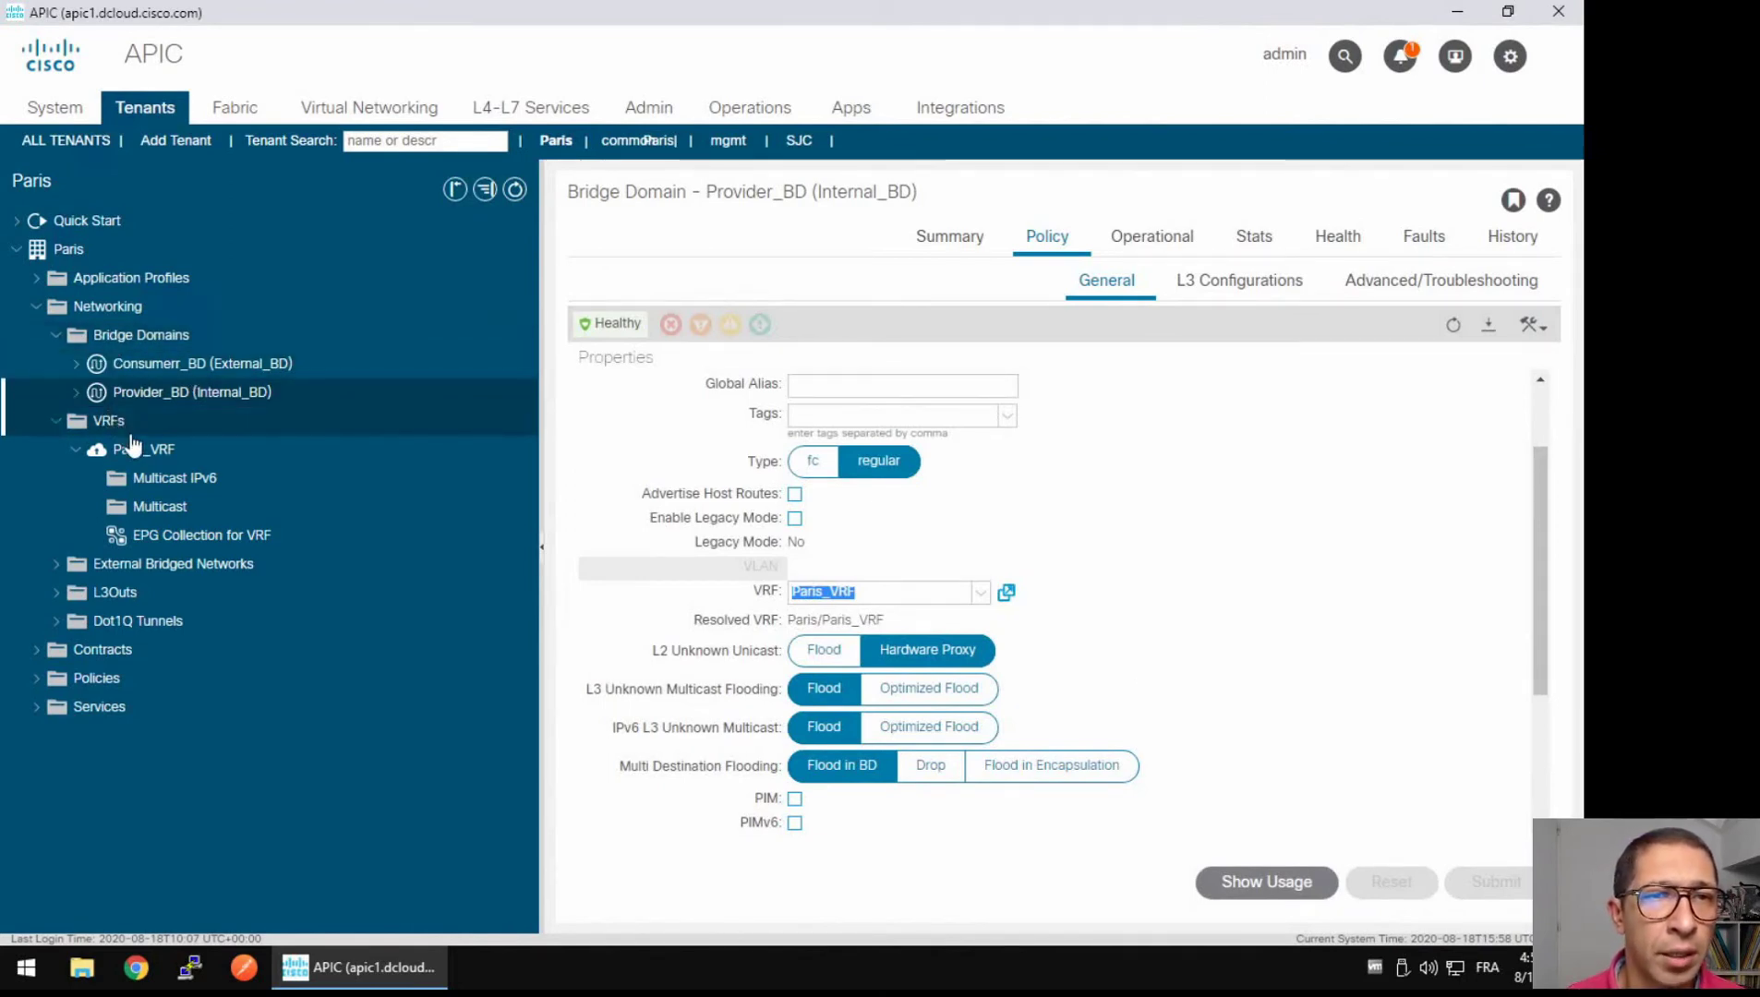
- Start a new application profile named Paris_App_Profile in the Paris tenant
{"action": "left_click", "coordinate": [57, 335]}
{"action": "left_click", "coordinate": [41, 308]}
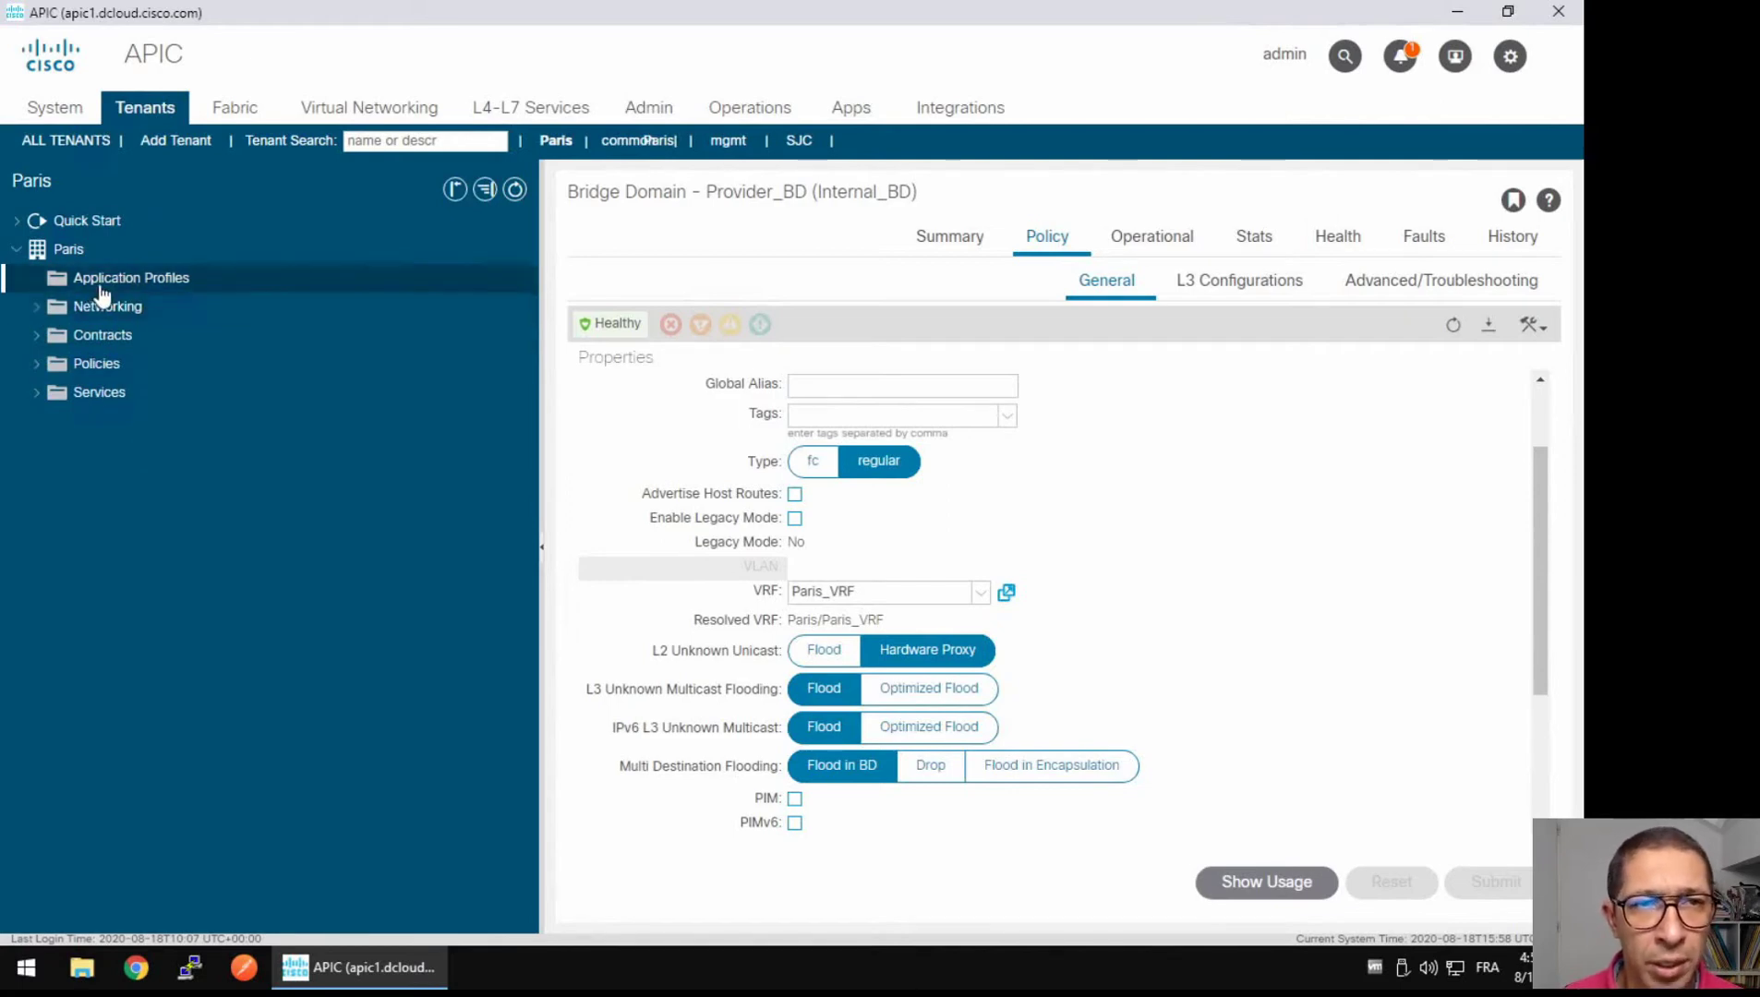
{"action": "left_click", "coordinate": [233, 288]}
{"action": "right_click", "coordinate": [233, 288]}
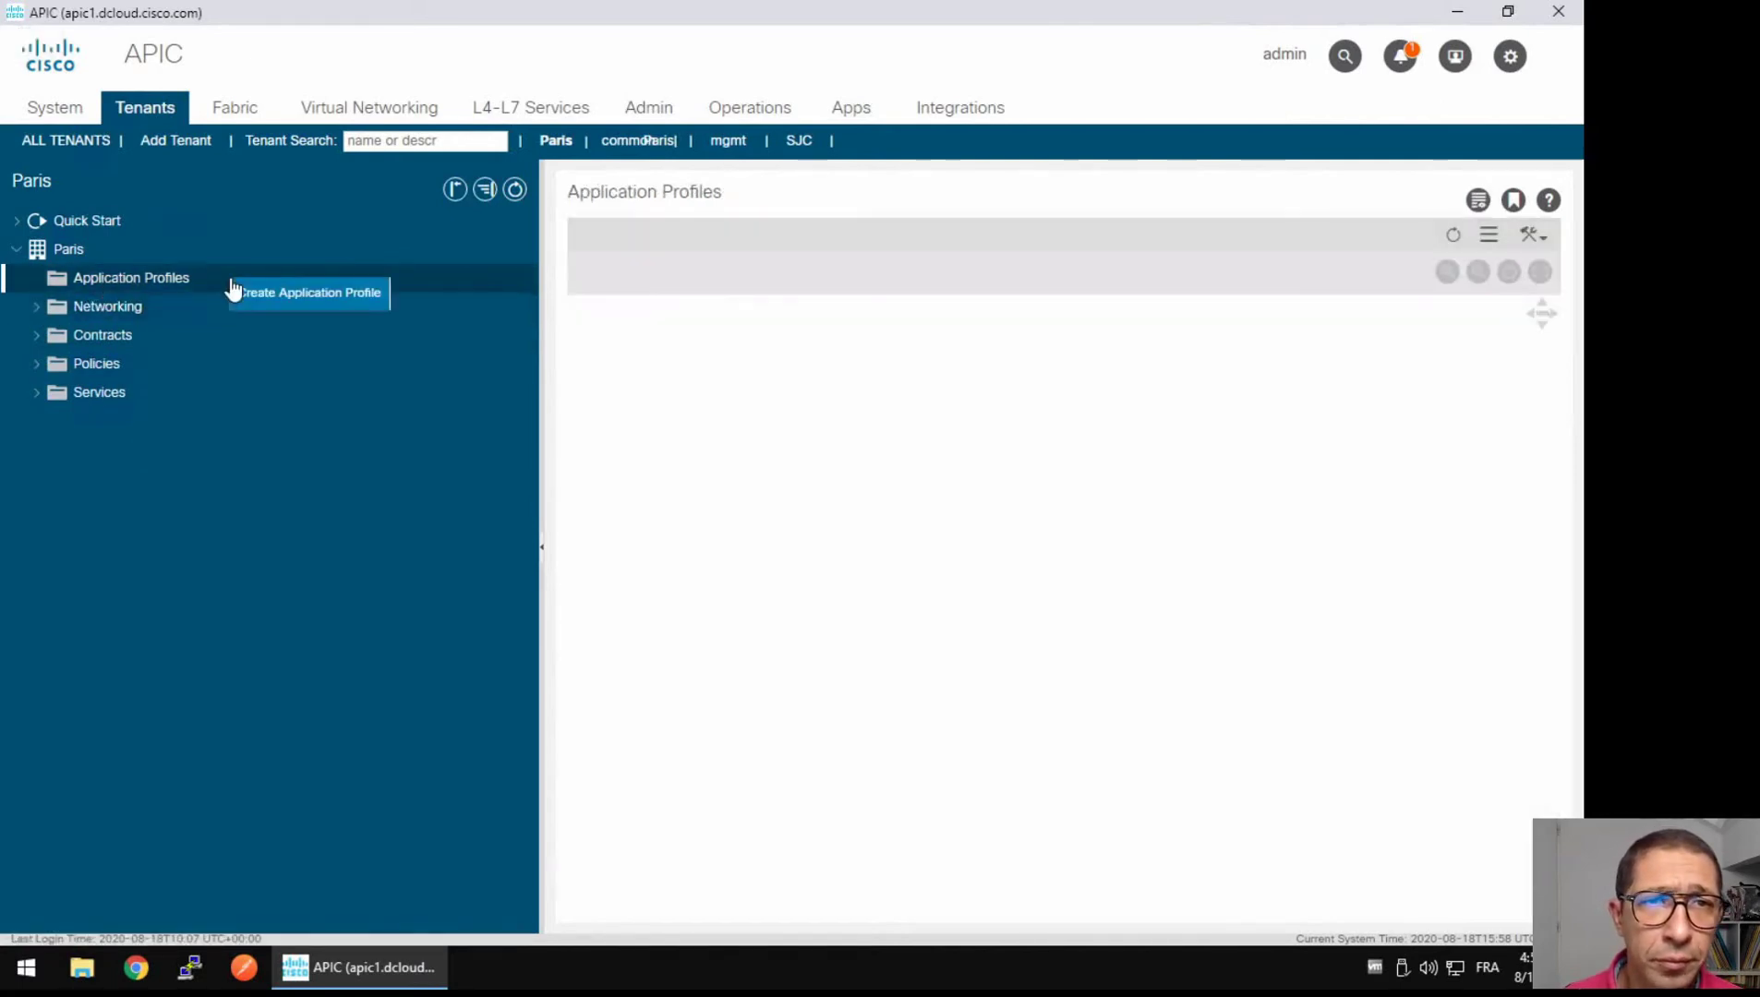
{"action": "left_click", "coordinate": [253, 298]}
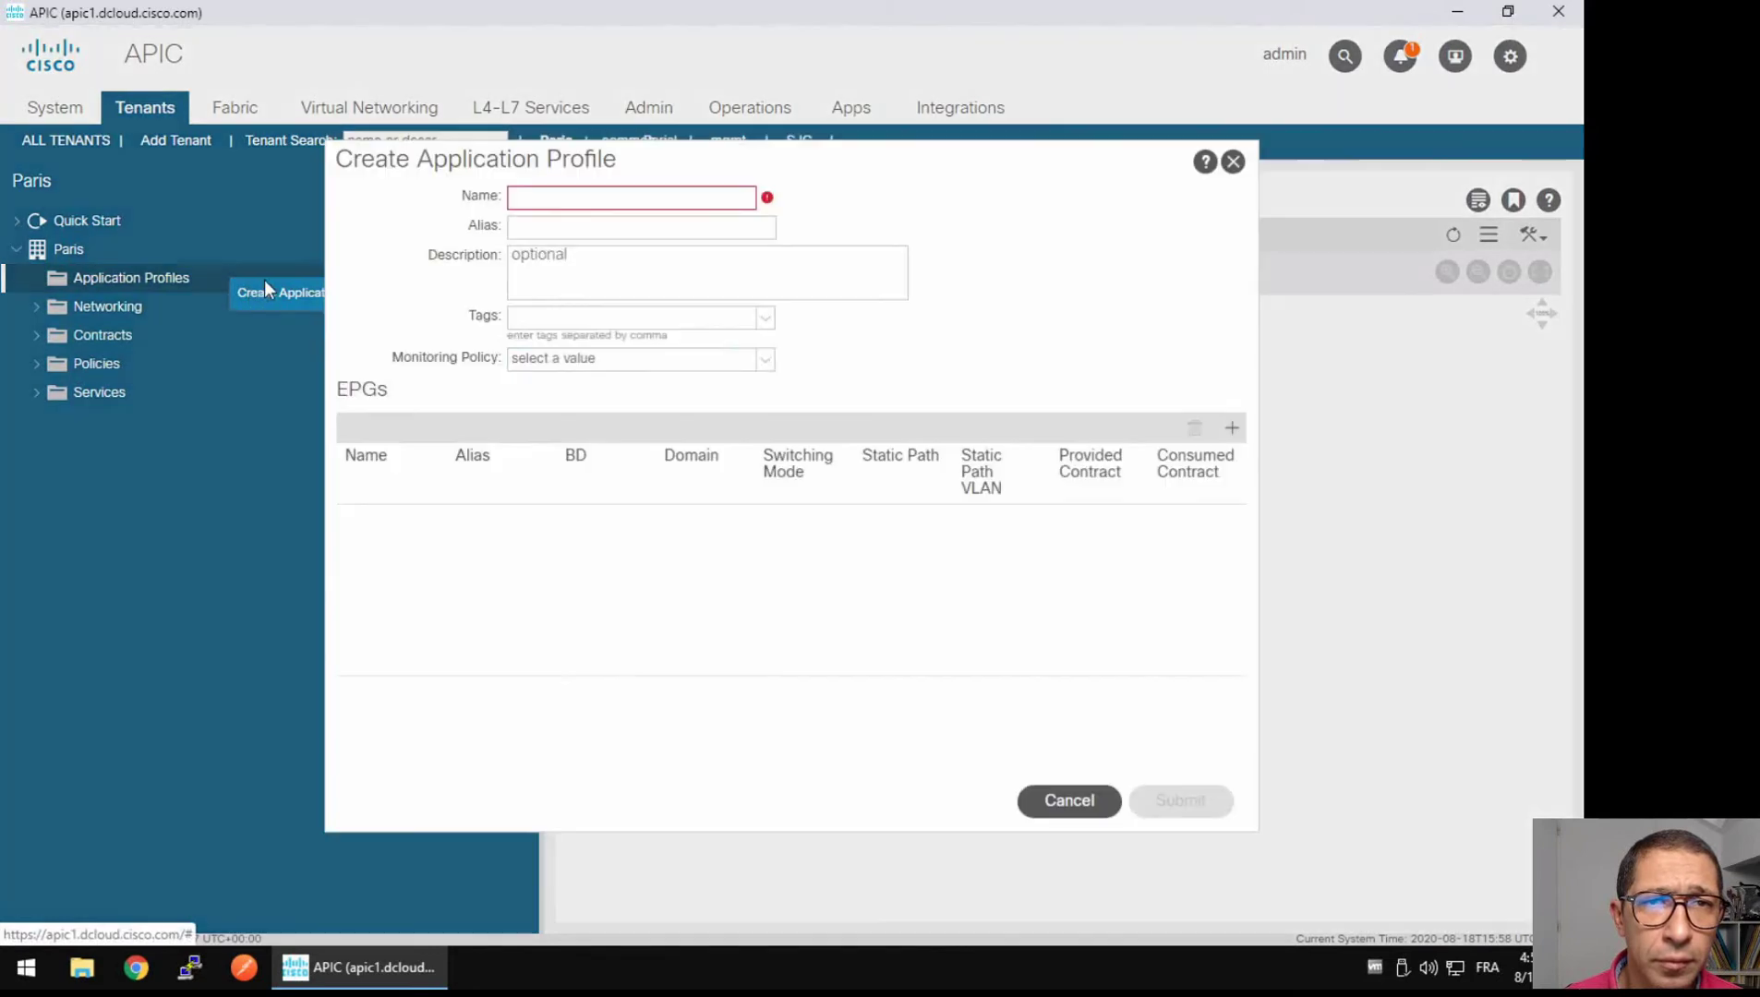
{"action": "left_click", "coordinate": [650, 199]}
{"action": "type", "text": "P"}
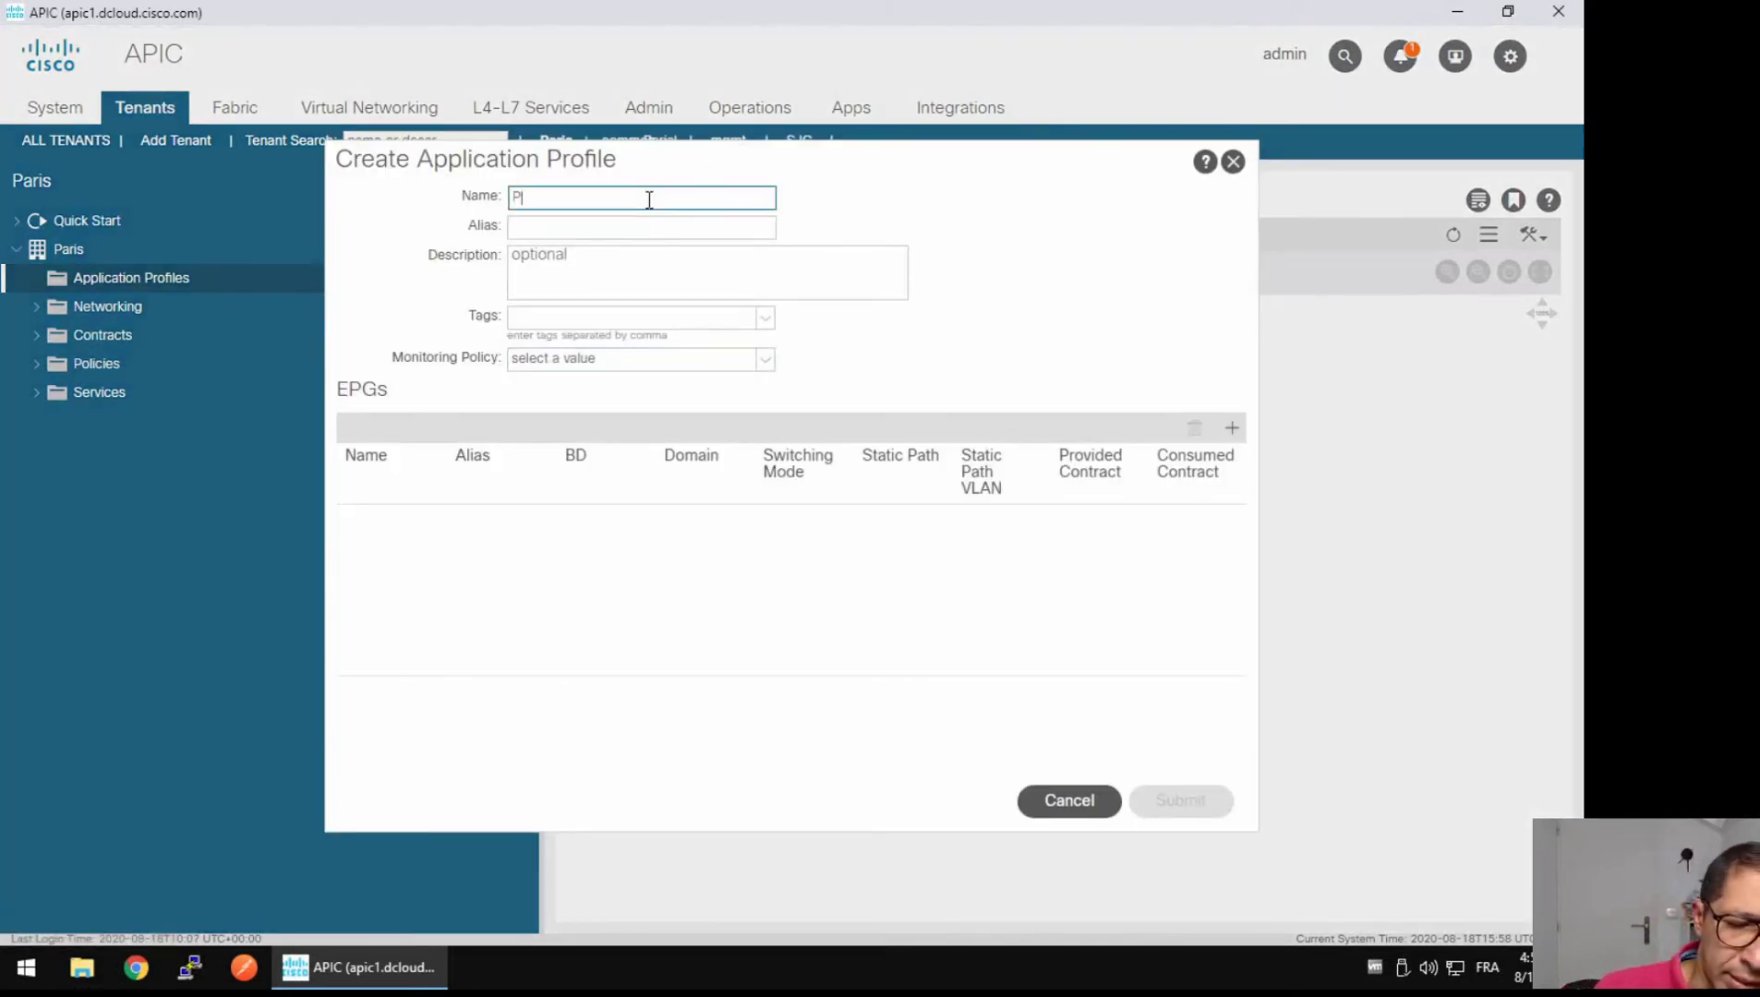
{"action": "type", "text": "aris_A"}
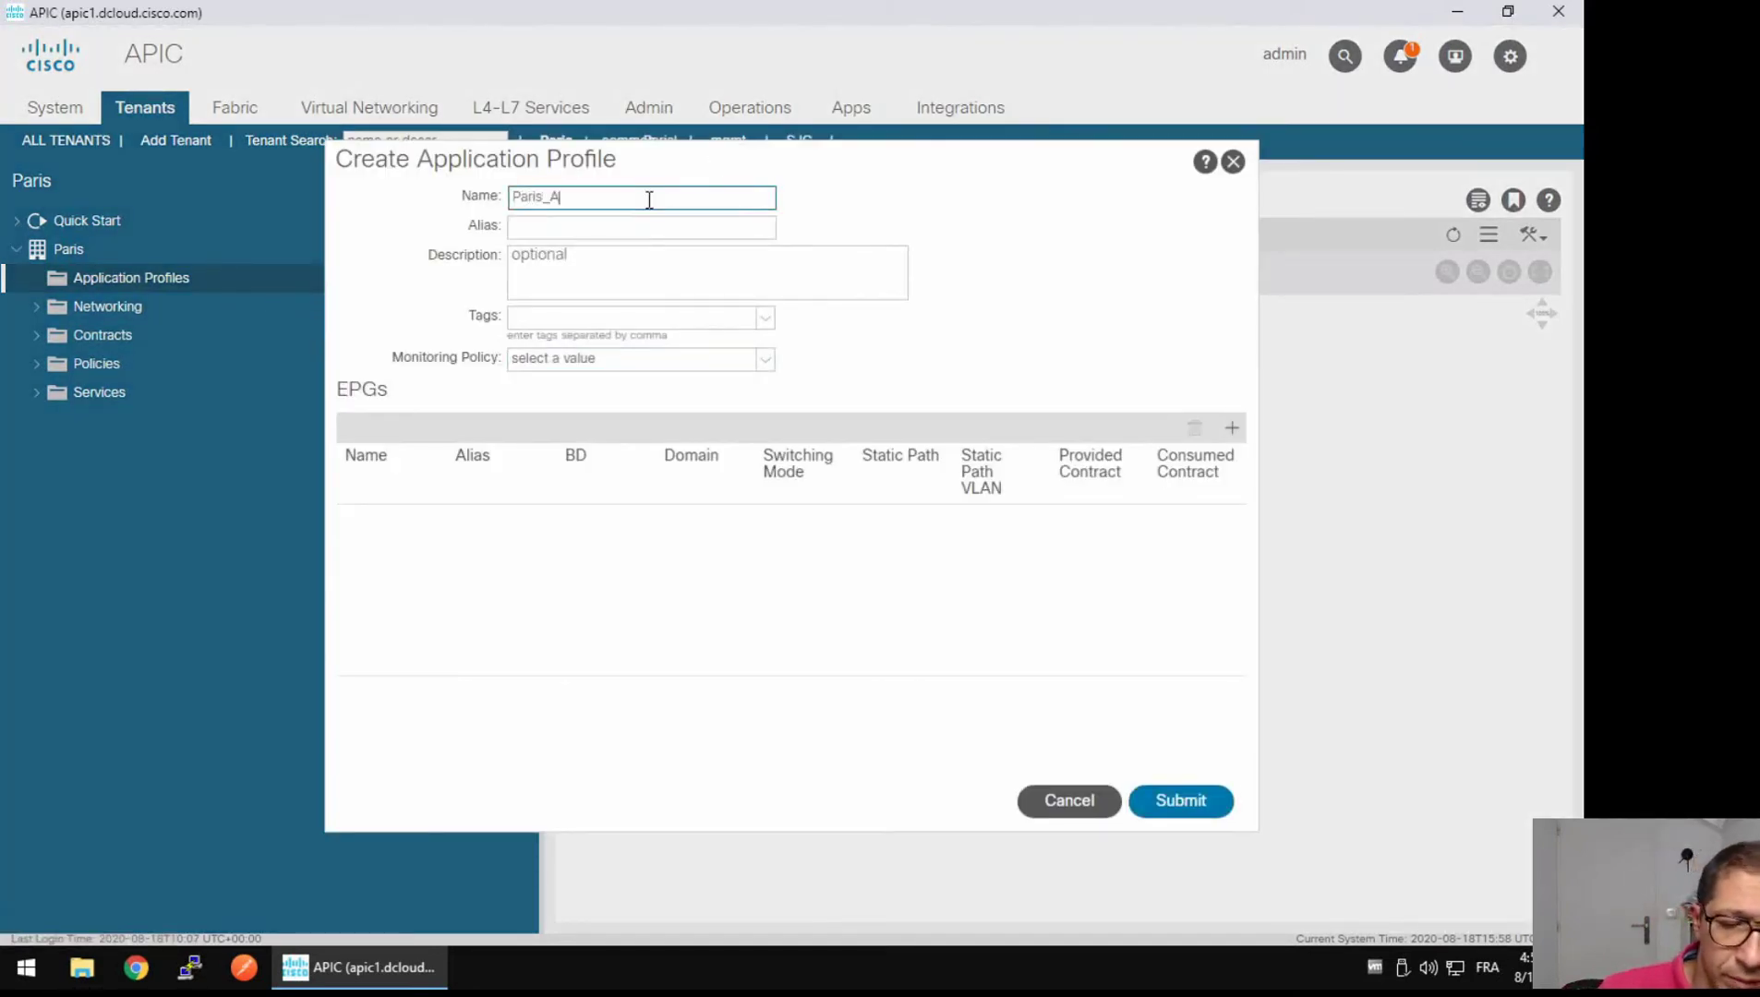
{"action": "type", "text": "pp_"}
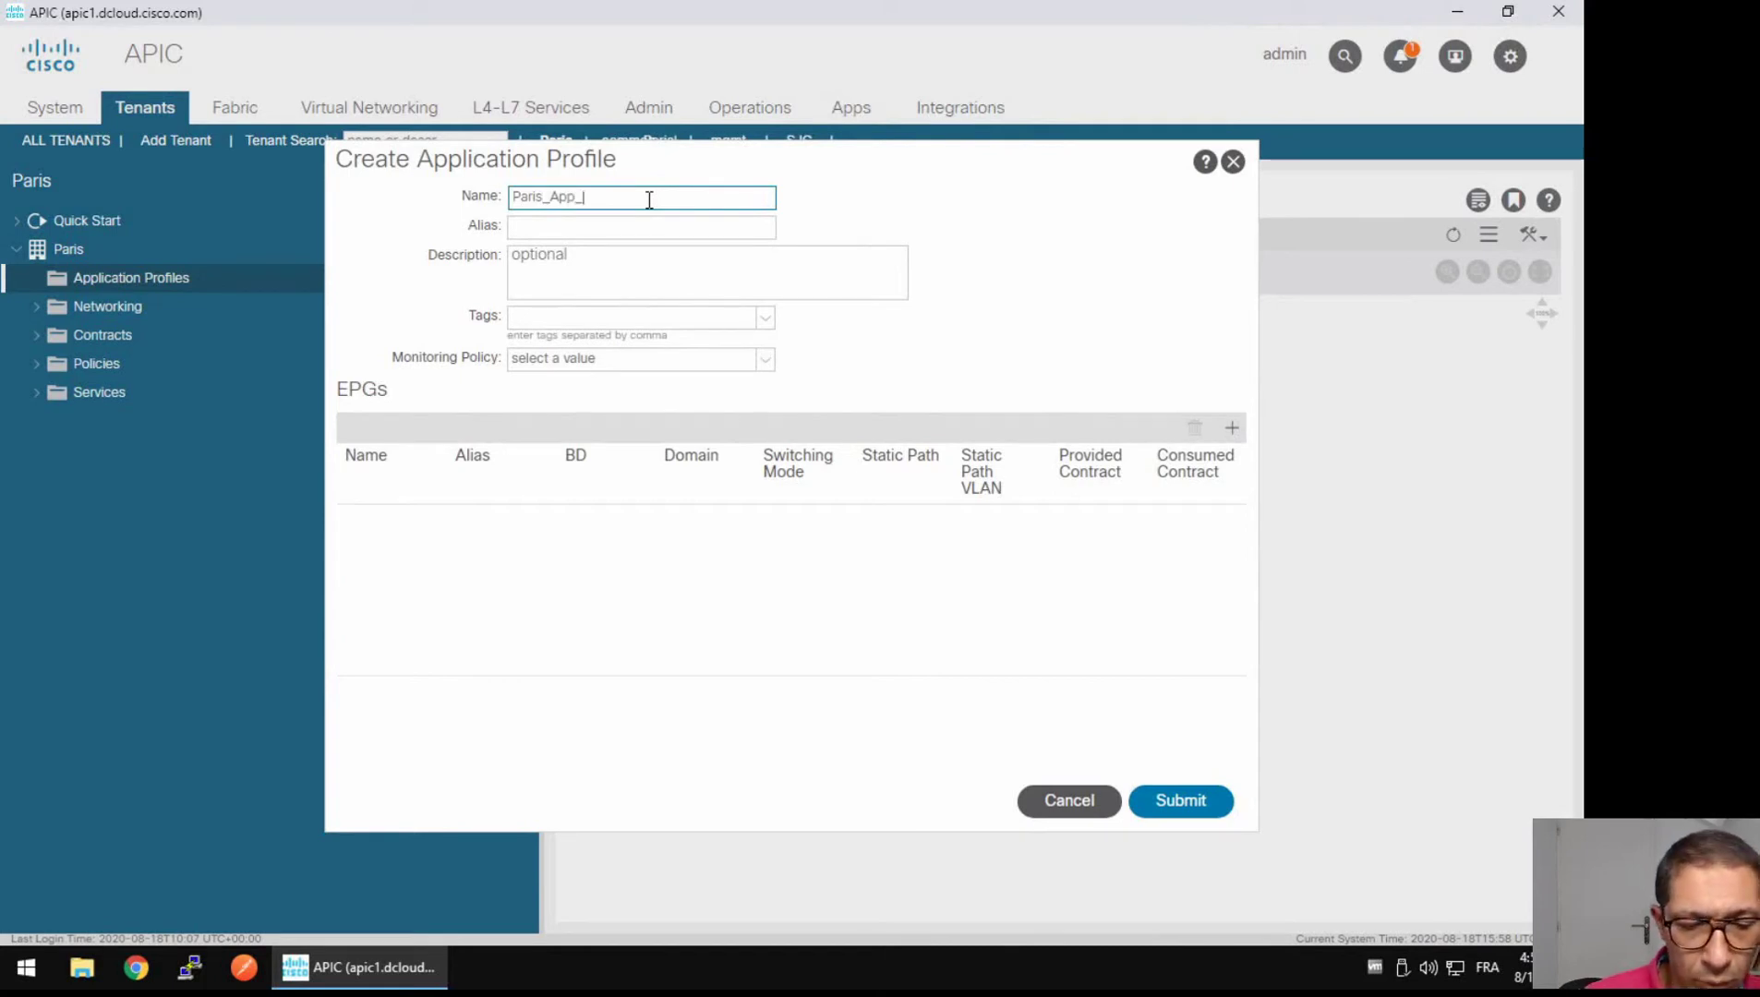
{"action": "type", "text": "Profile"}
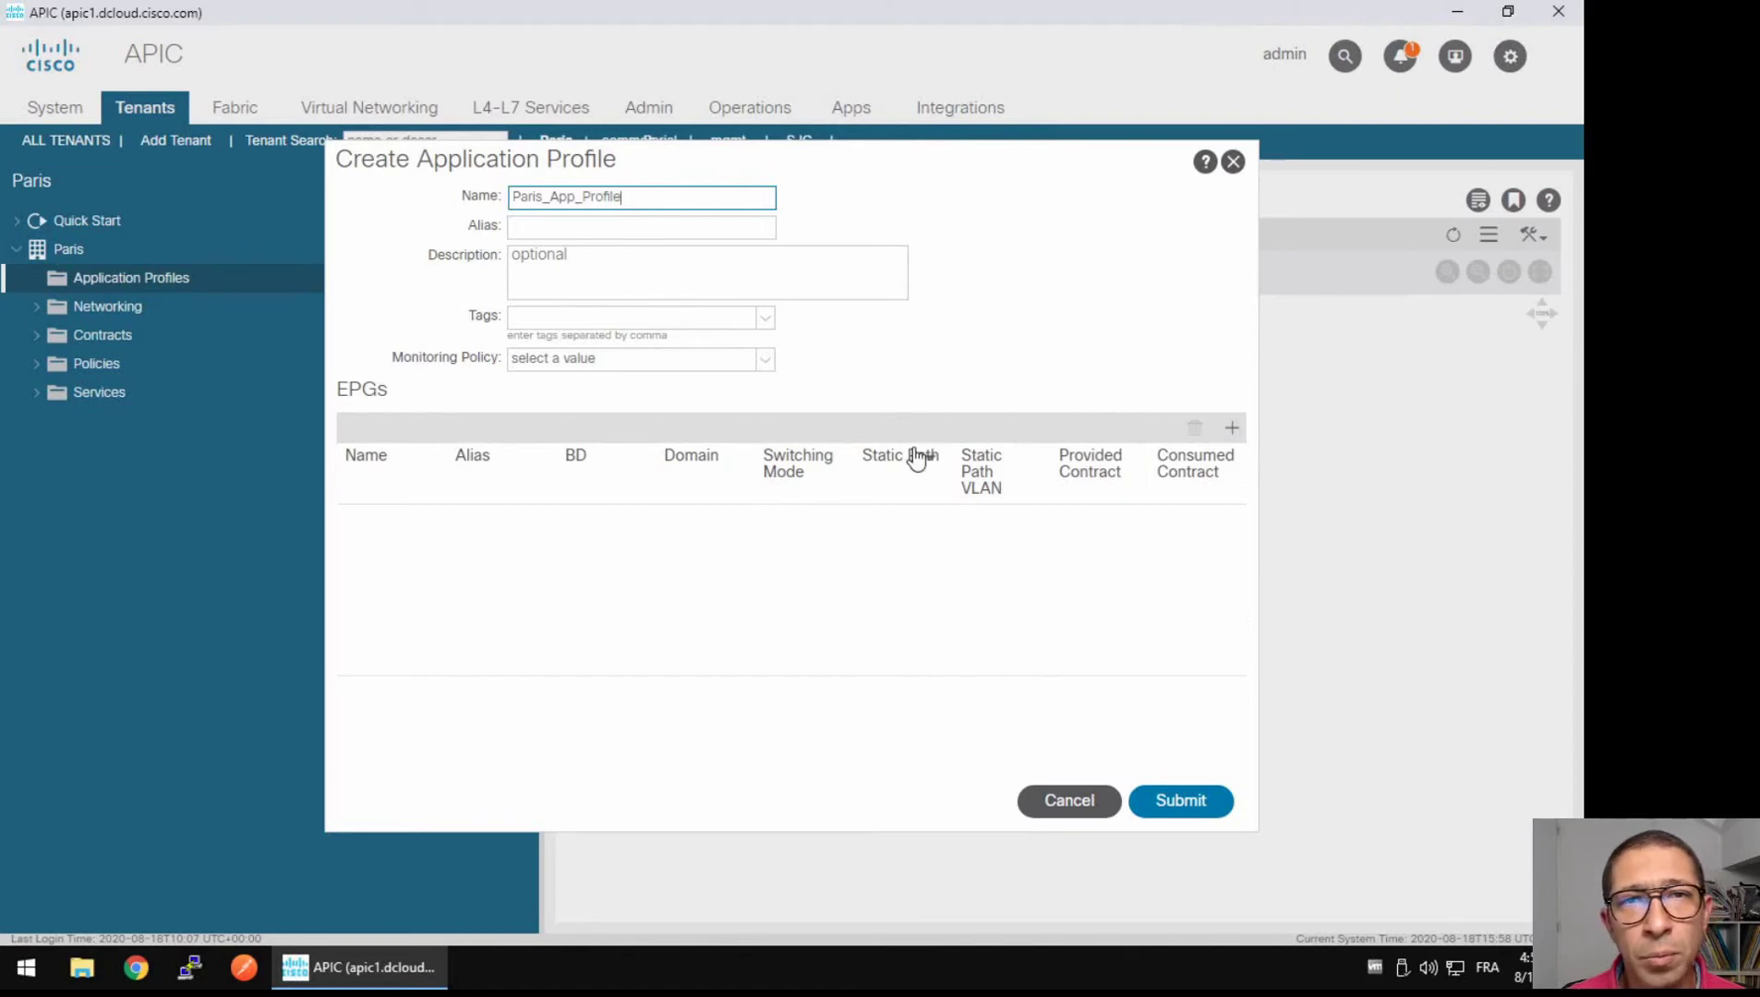
- Add an EPG entry named External_EPG with the alias Consumer_EPG to the application profile
{"action": "left_click", "coordinate": [1233, 429]}
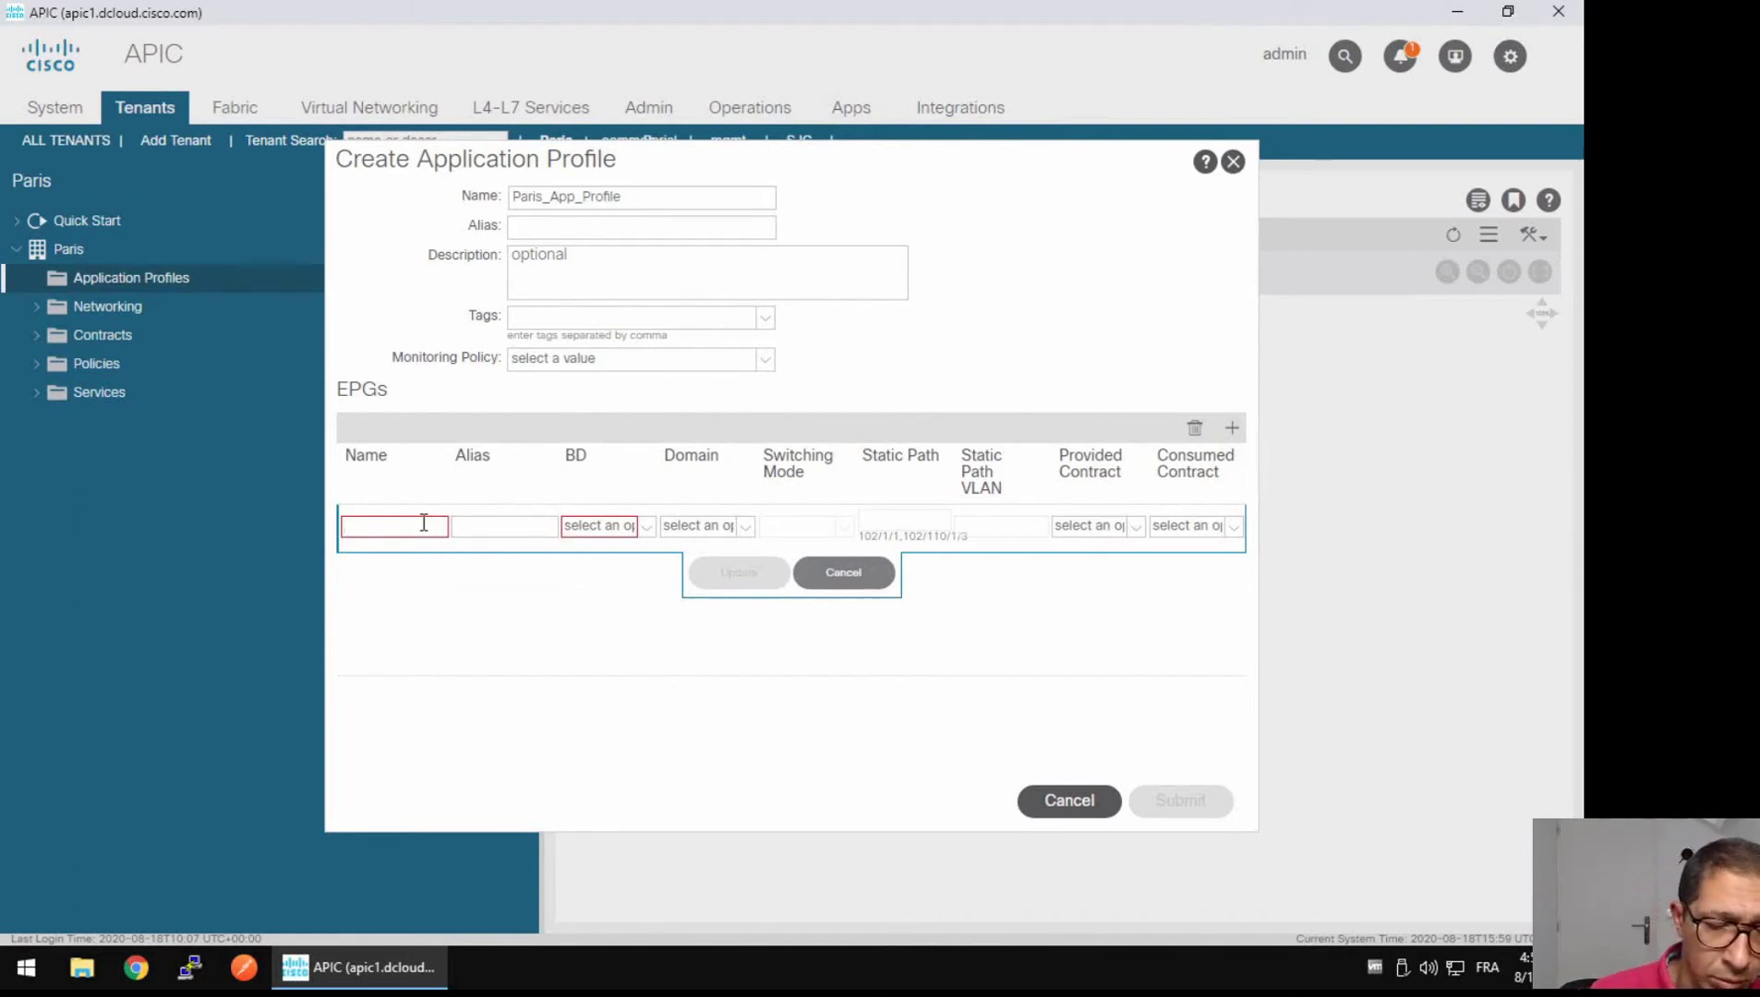
{"action": "type", "text": "External"}
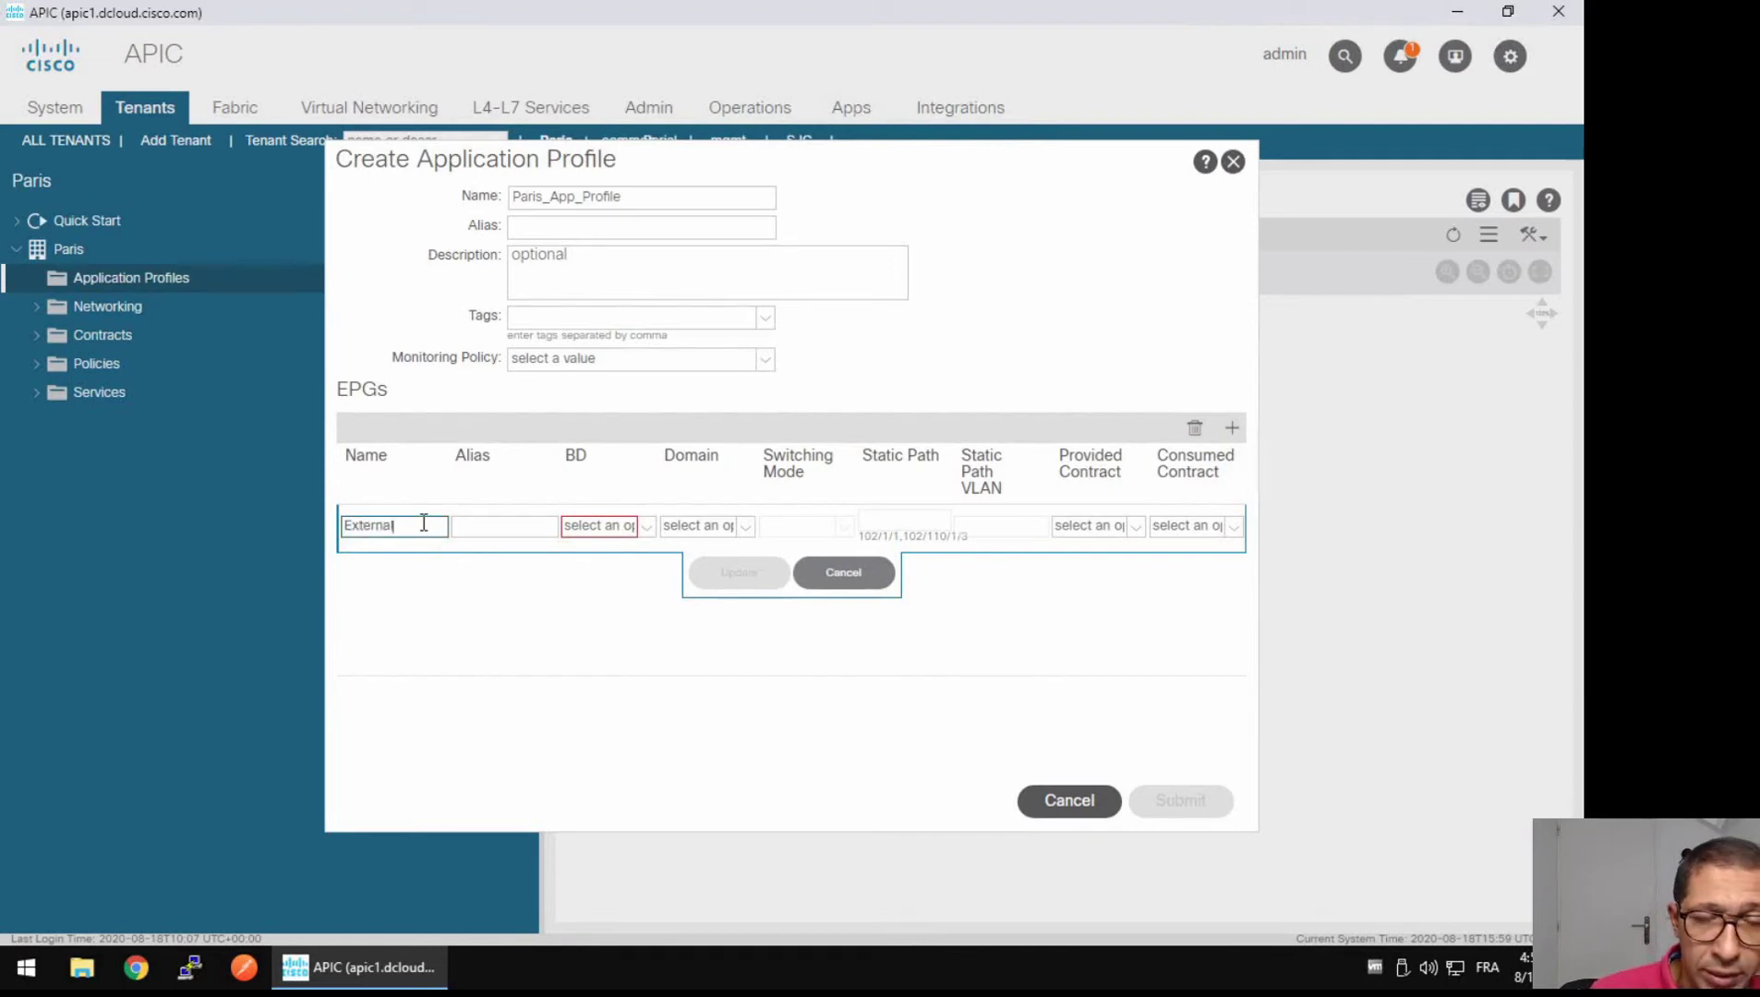
{"action": "type", "text": "_"}
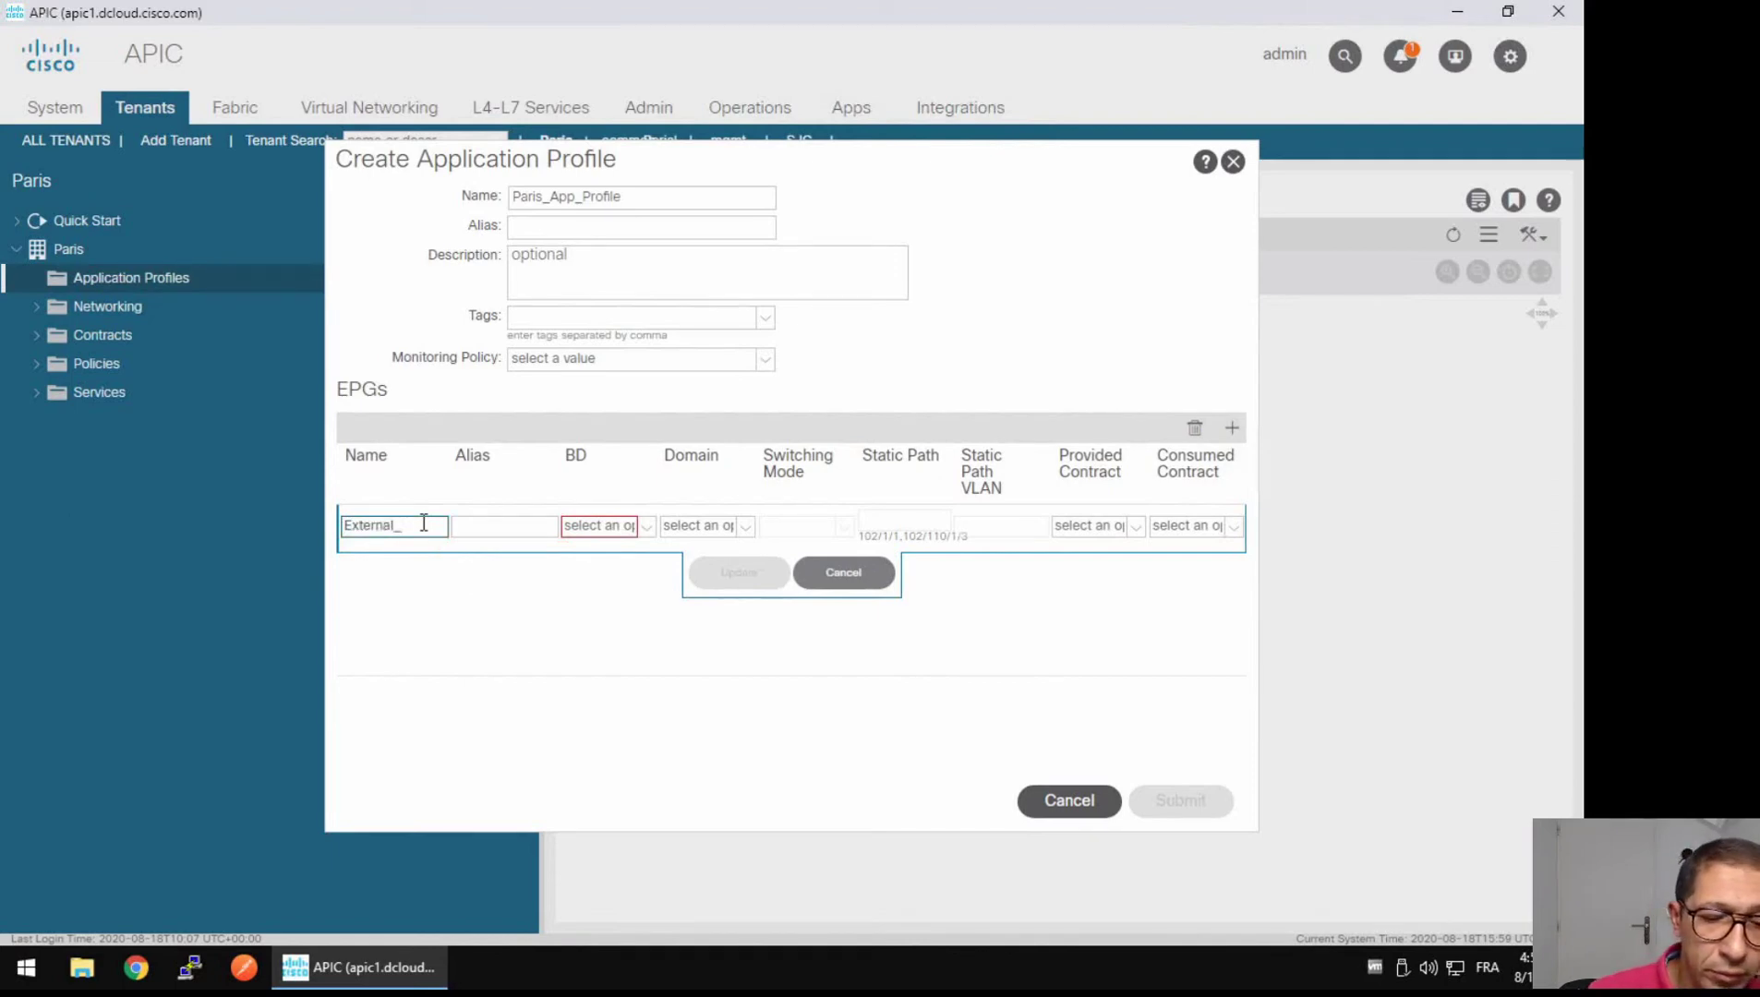
{"action": "type", "text": "EPG"}
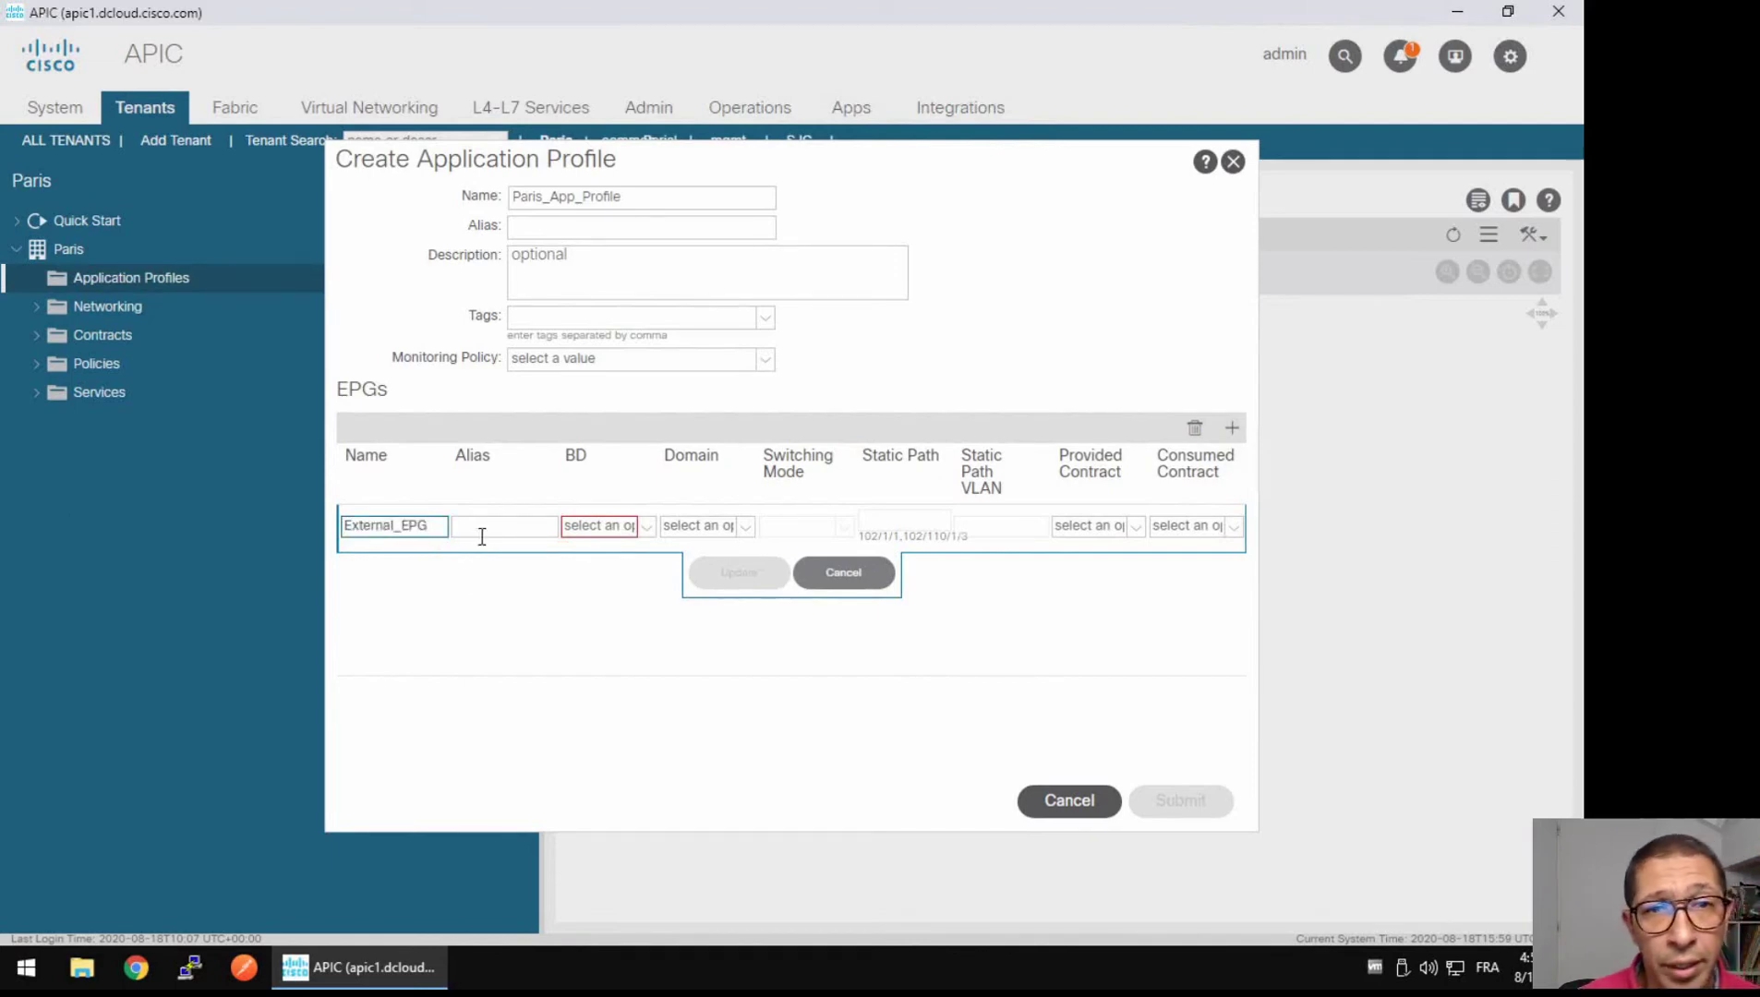
{"action": "left_click", "coordinate": [483, 535]}
{"action": "type", "text": "Consu"}
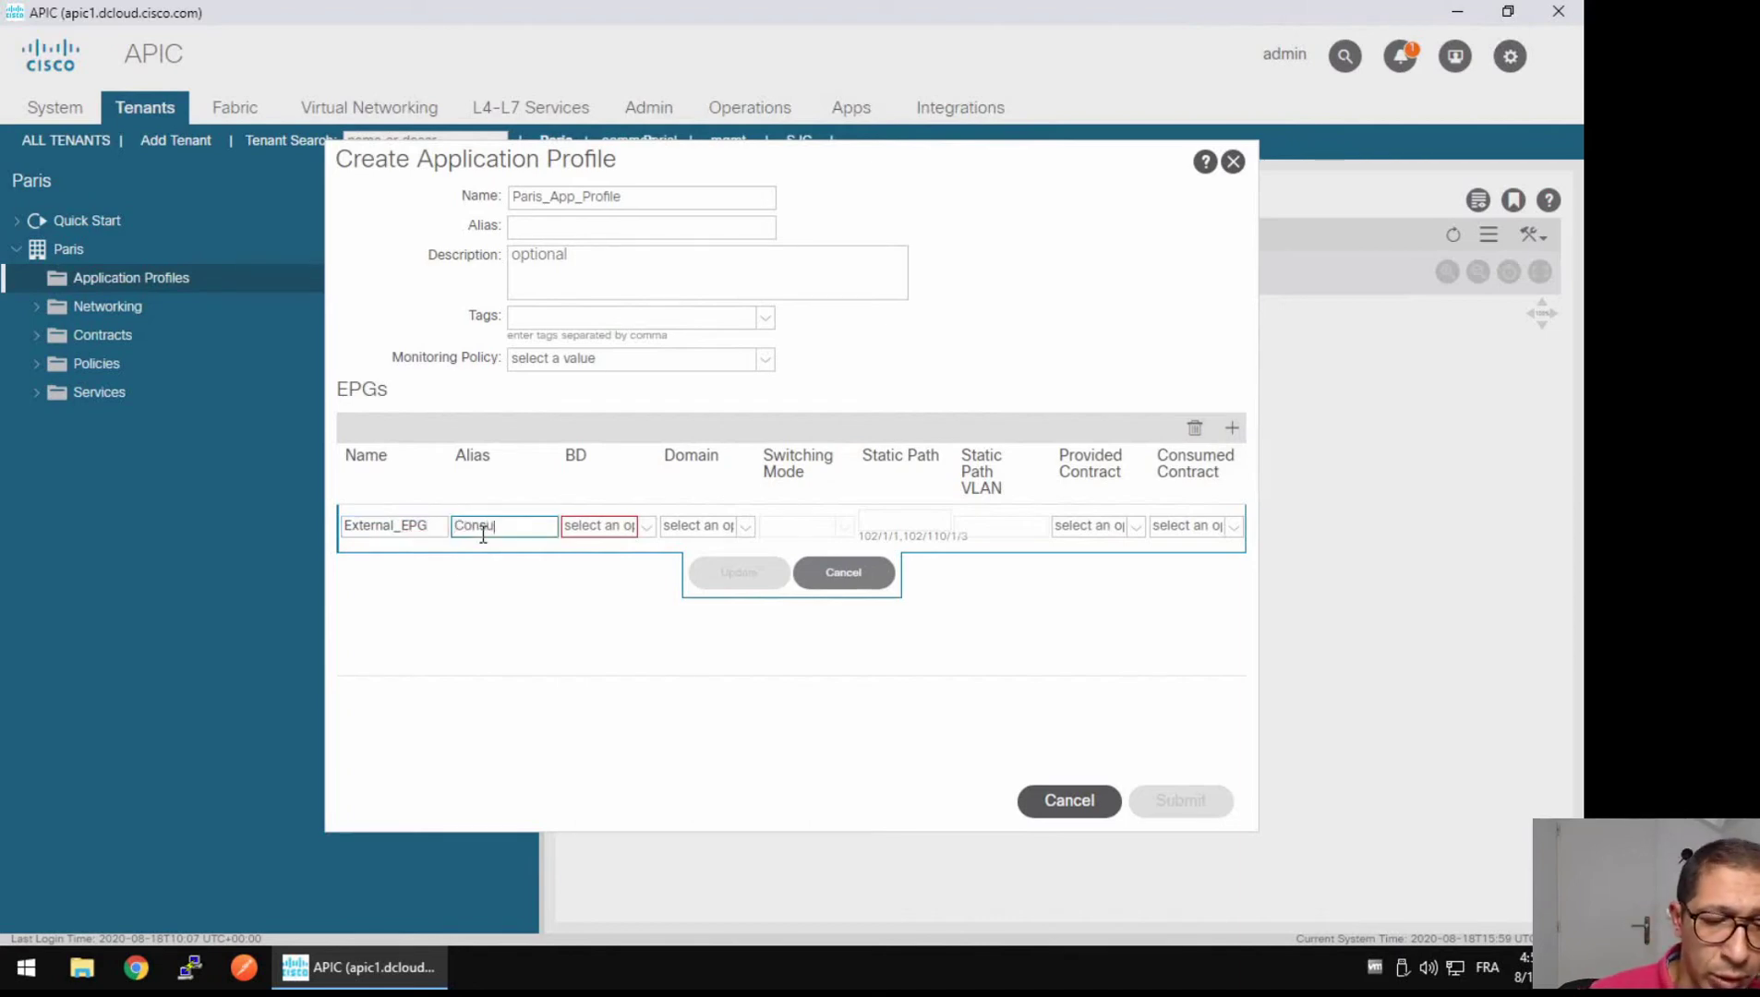
{"action": "type", "text": "mer_EPG"}
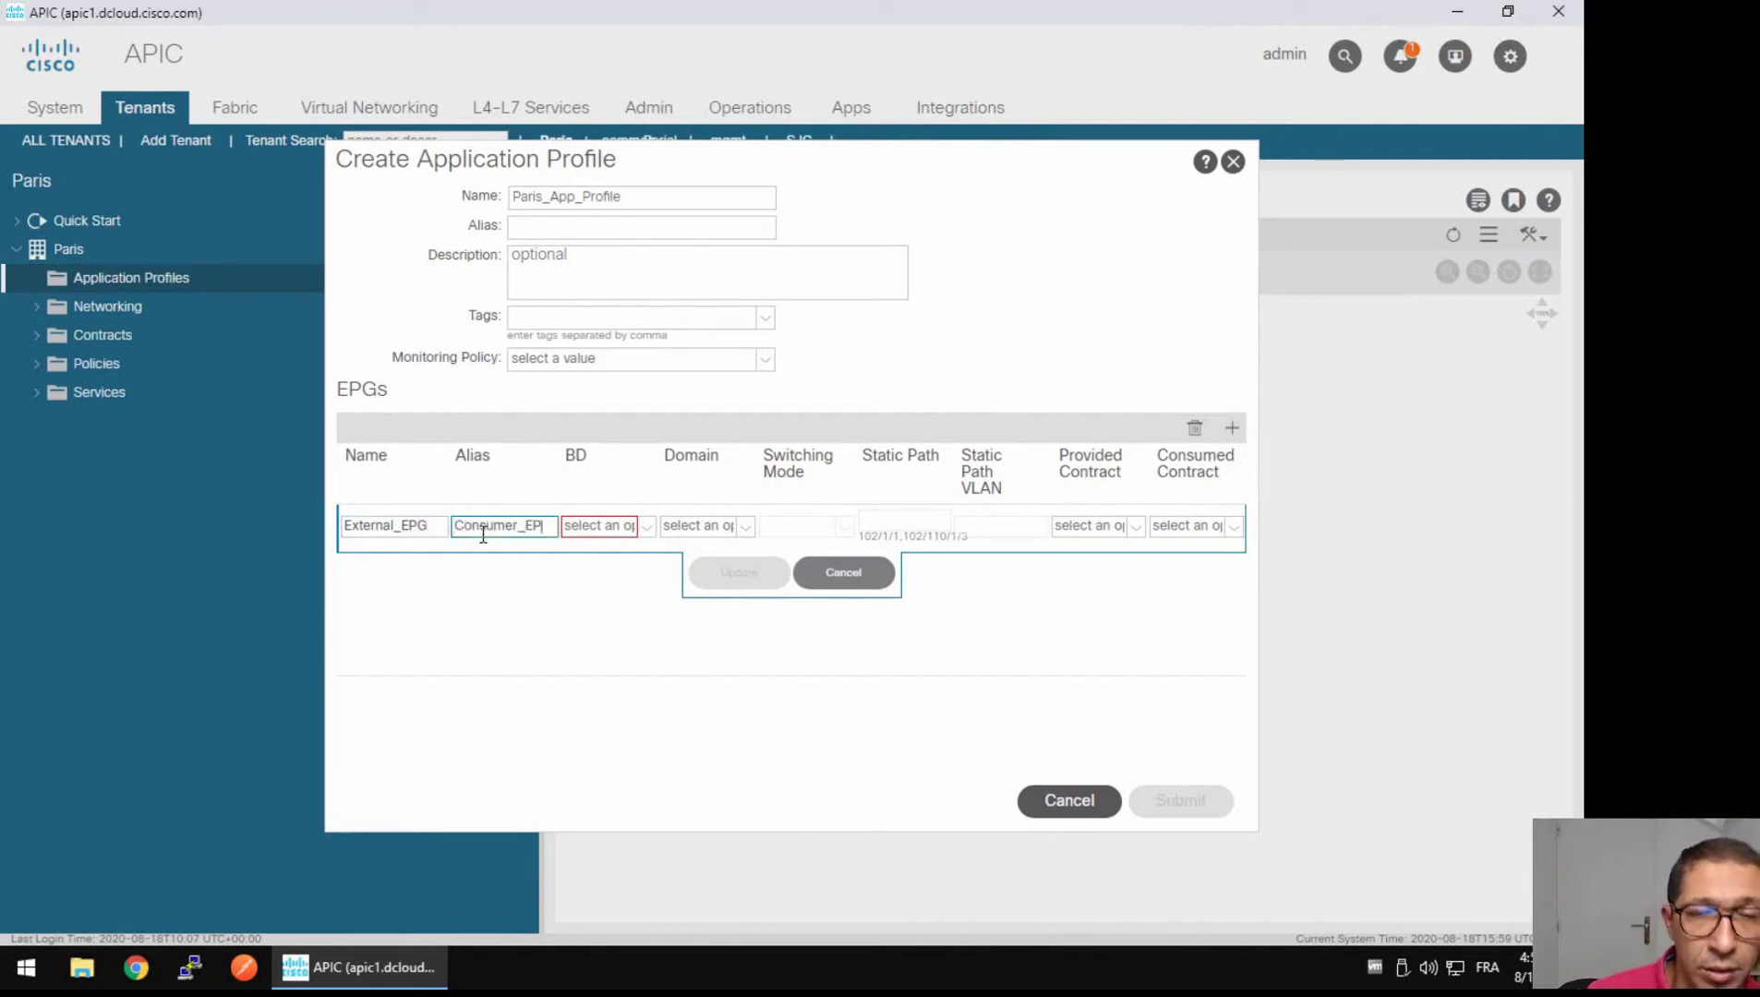
- Assign External_EPG to the bridge domain External_BD and the VMware domain My-vCenter, and save the EPG entry
{"action": "left_click", "coordinate": [645, 527]}
{"action": "left_click", "coordinate": [602, 576]}
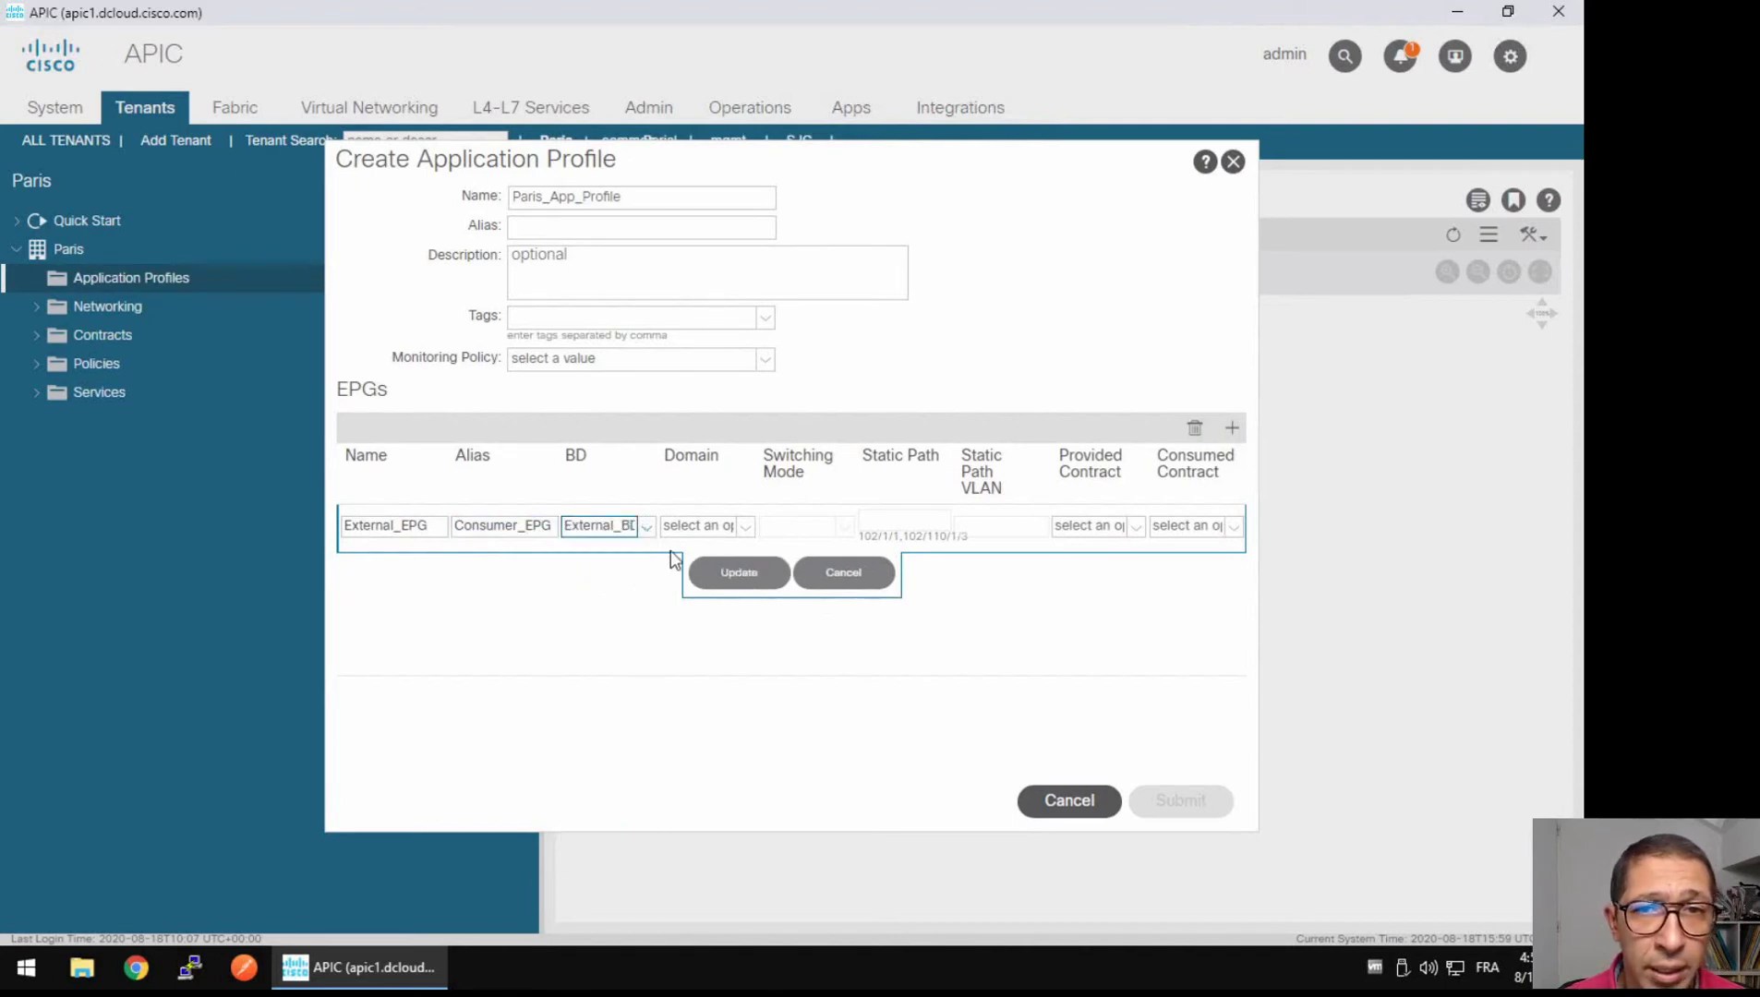
{"action": "left_click", "coordinate": [744, 530]}
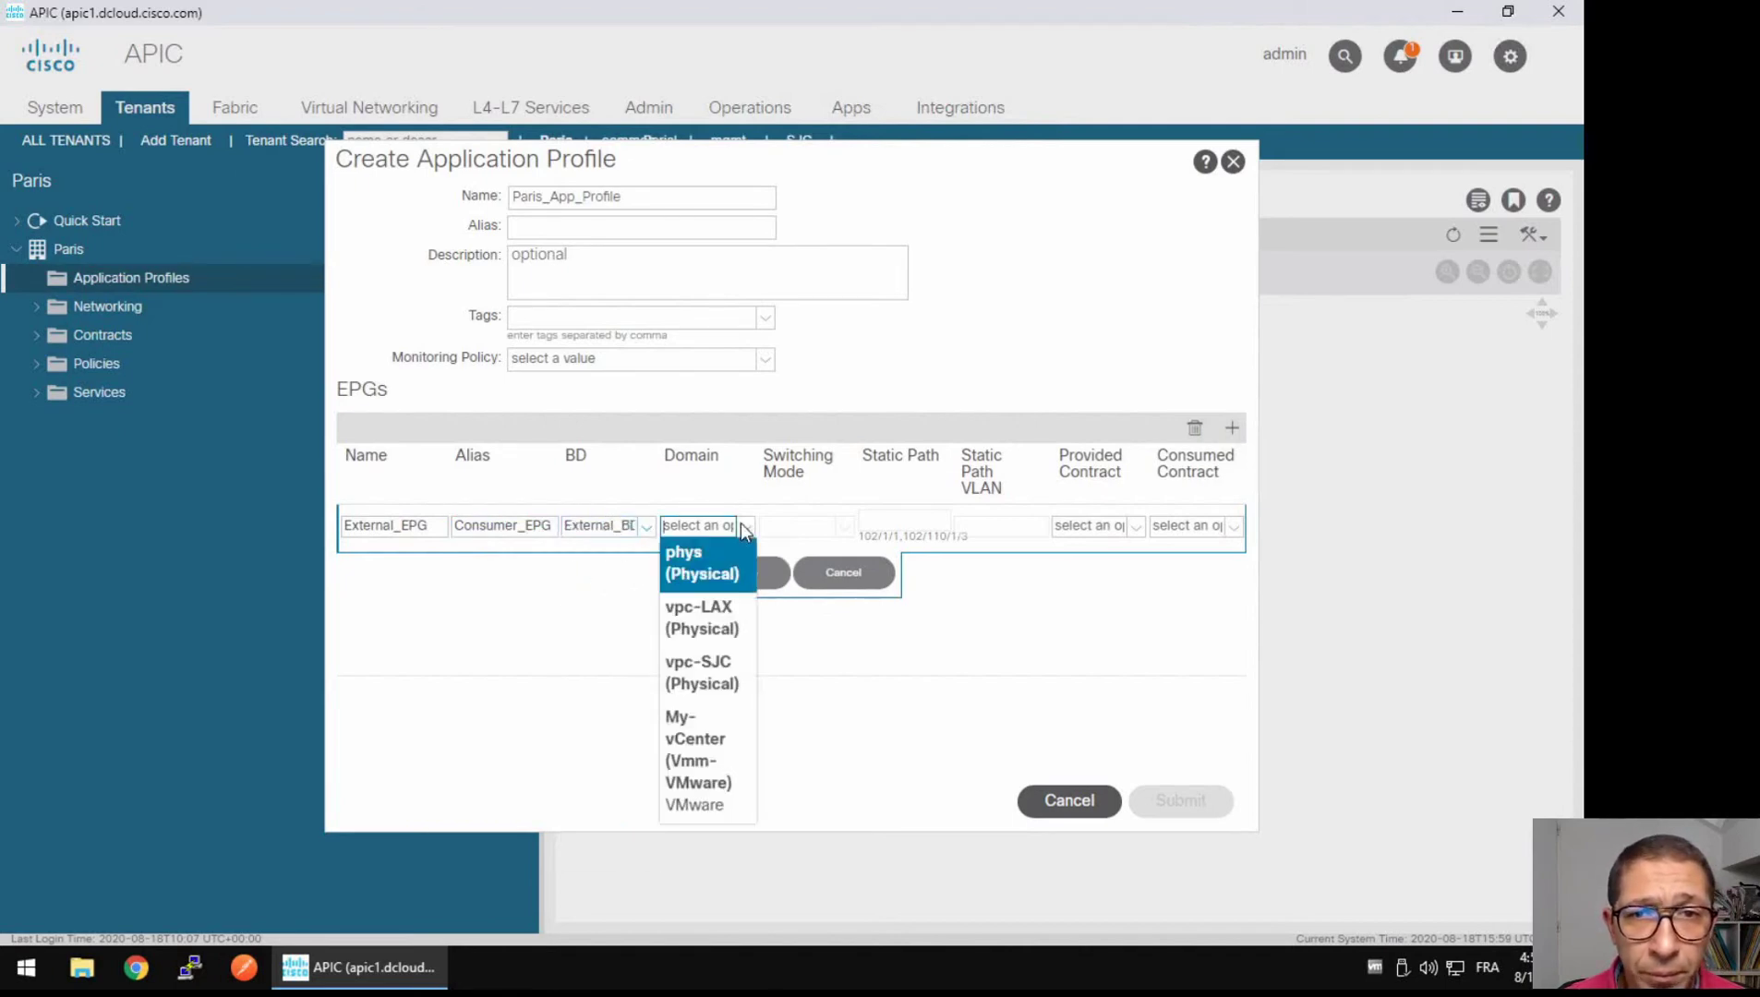
{"action": "left_click", "coordinate": [695, 780]}
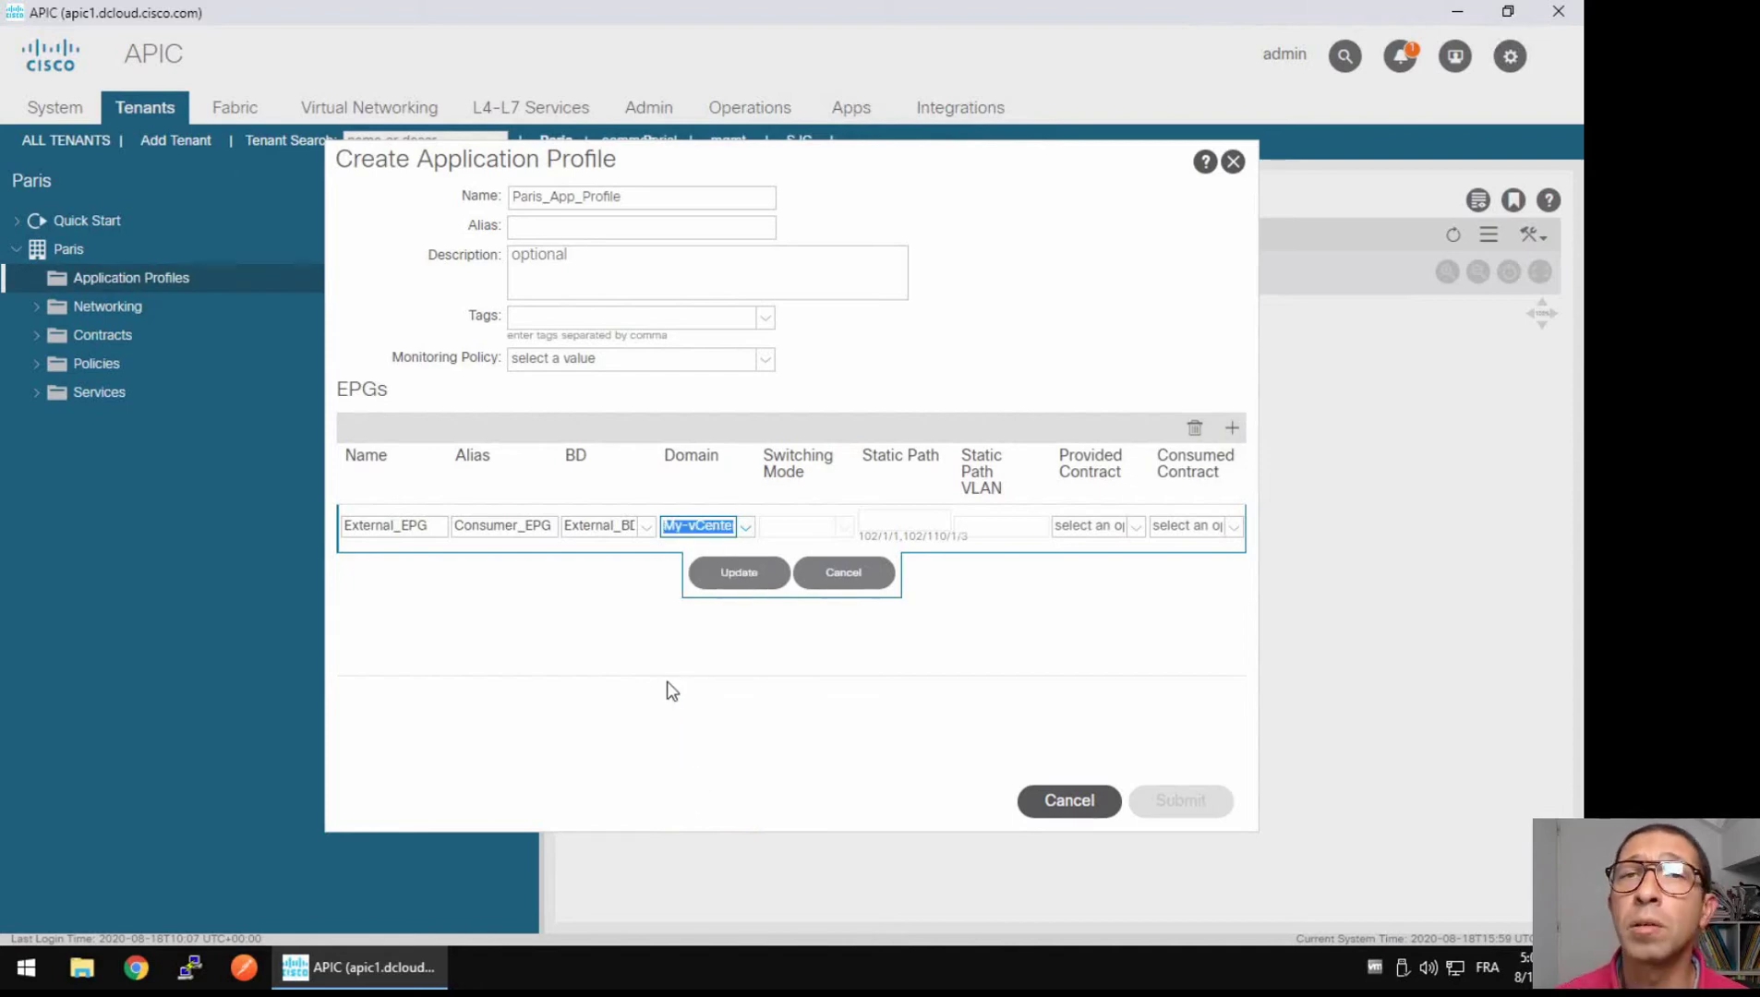
{"action": "left_click", "coordinate": [726, 573]}
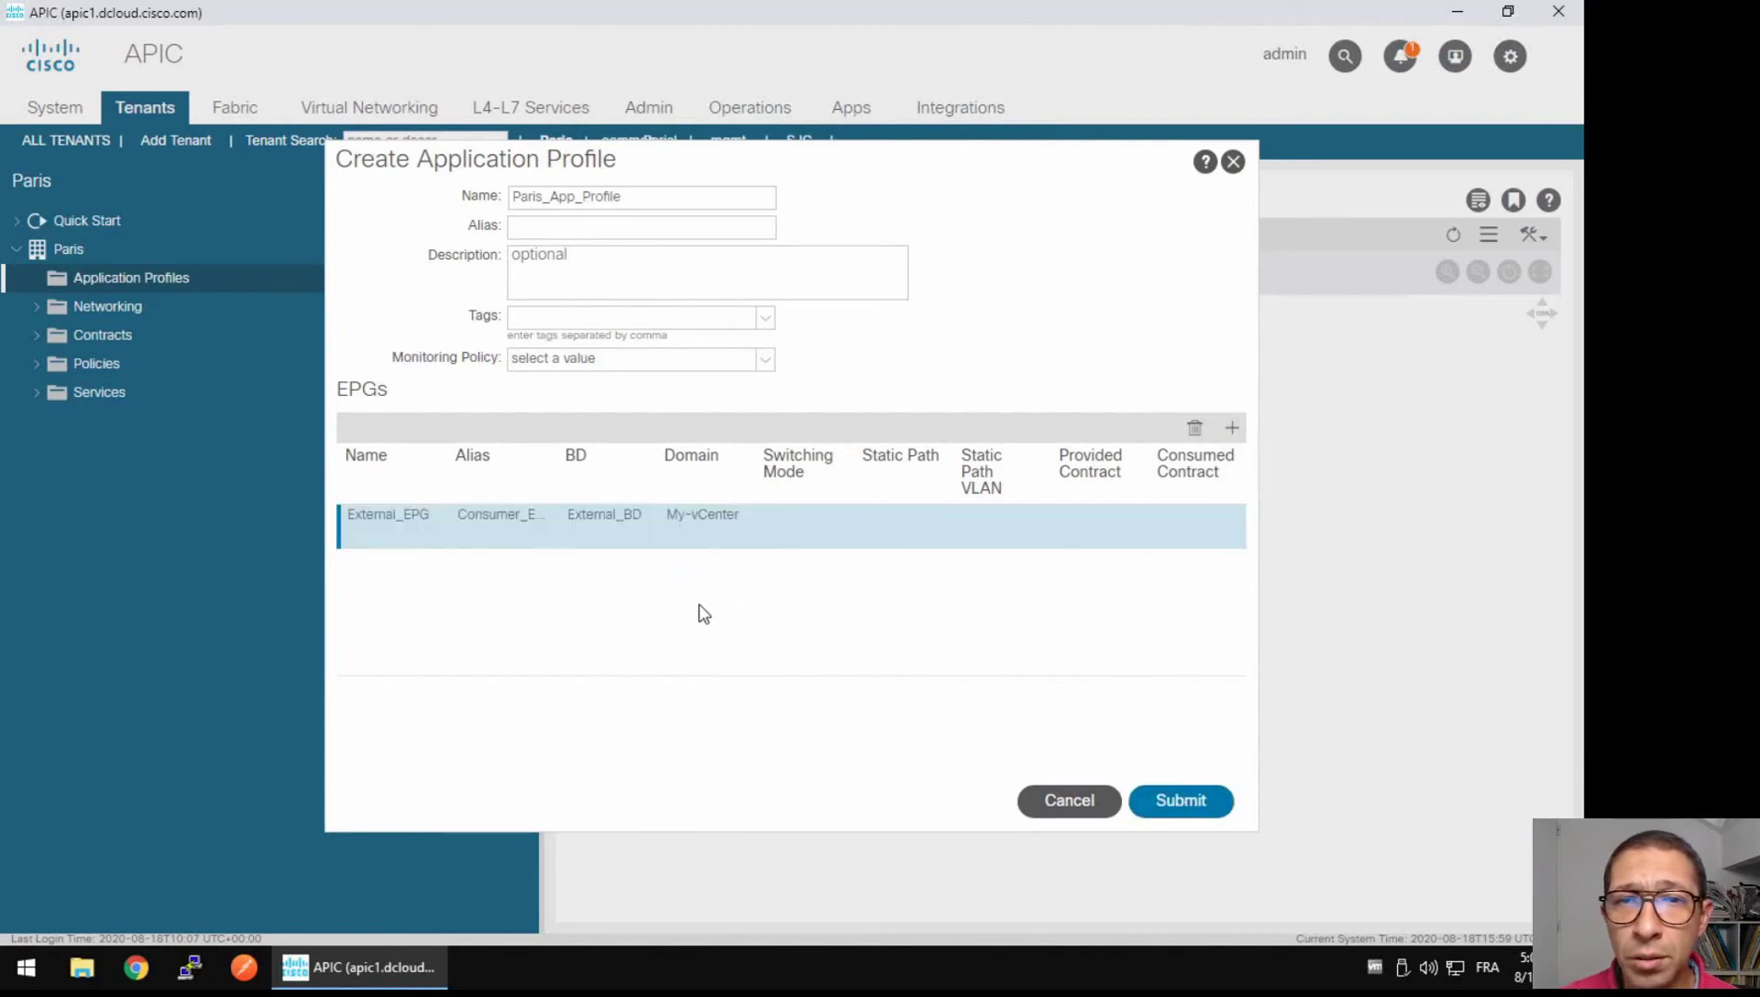
- Add a second EPG entry named Internal_EPG with the alias Provider_EPG to the application profile
{"action": "left_click", "coordinate": [1232, 428]}
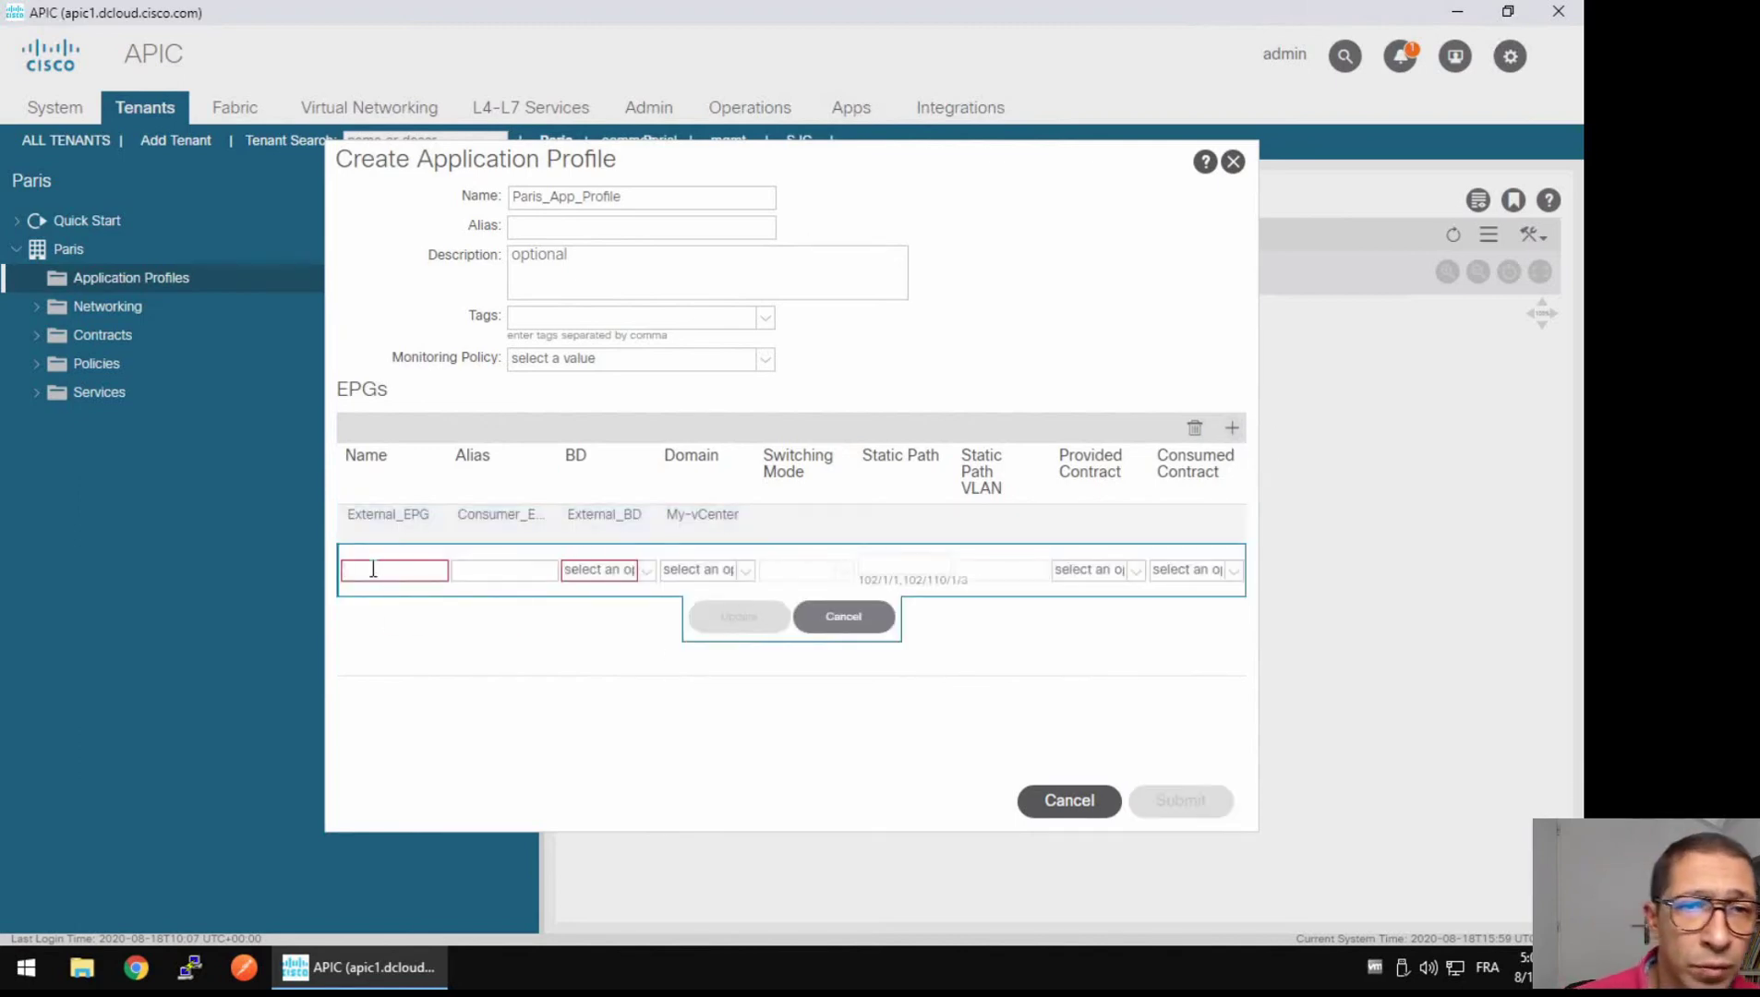
{"action": "type", "text": "Inet"}
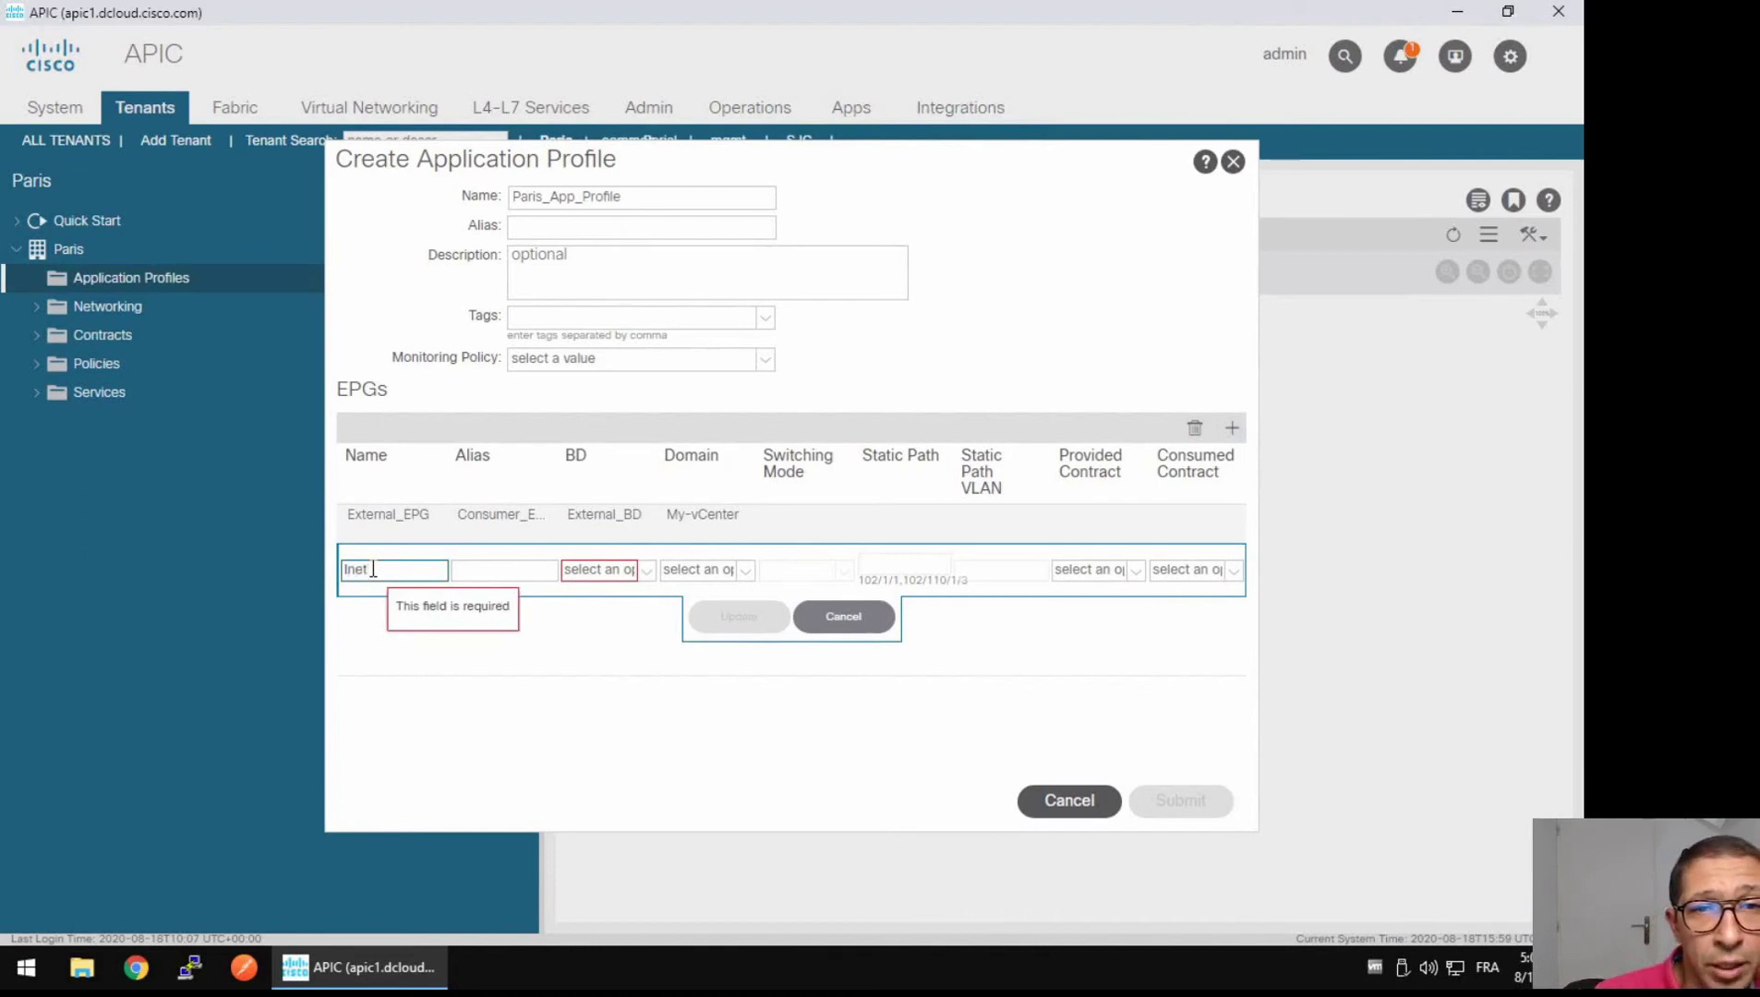
{"action": "type", "text": "ternal_"}
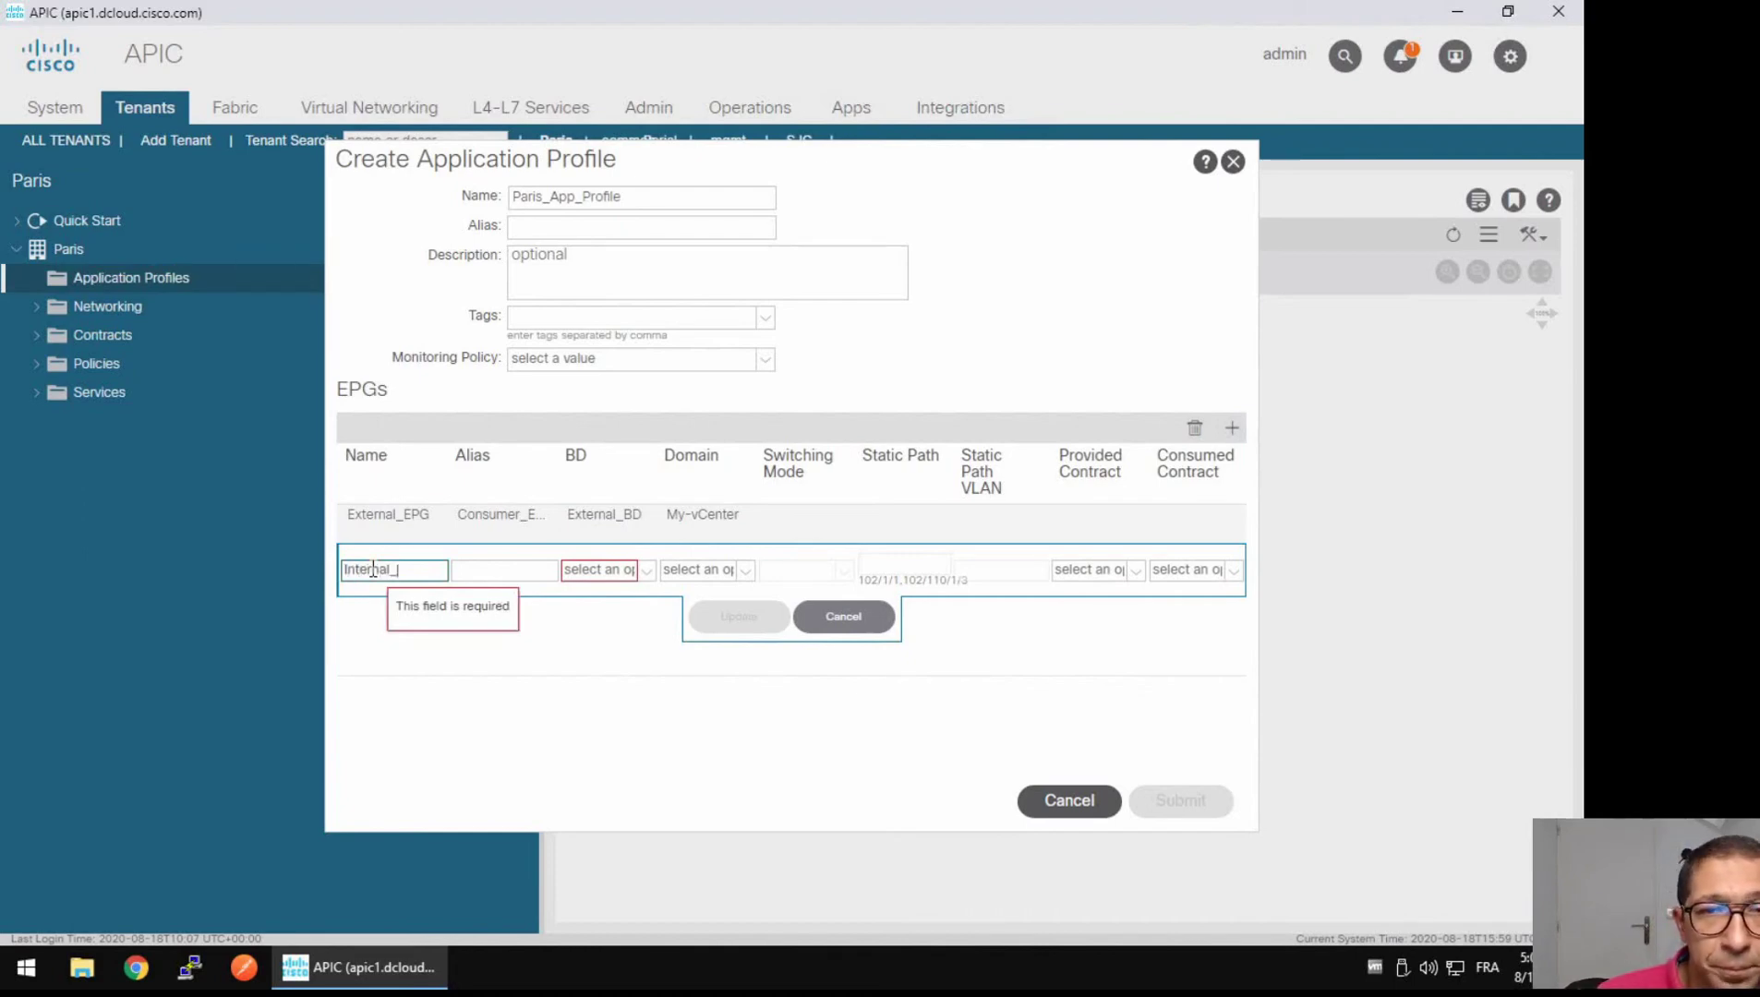
{"action": "type", "text": "EPG"}
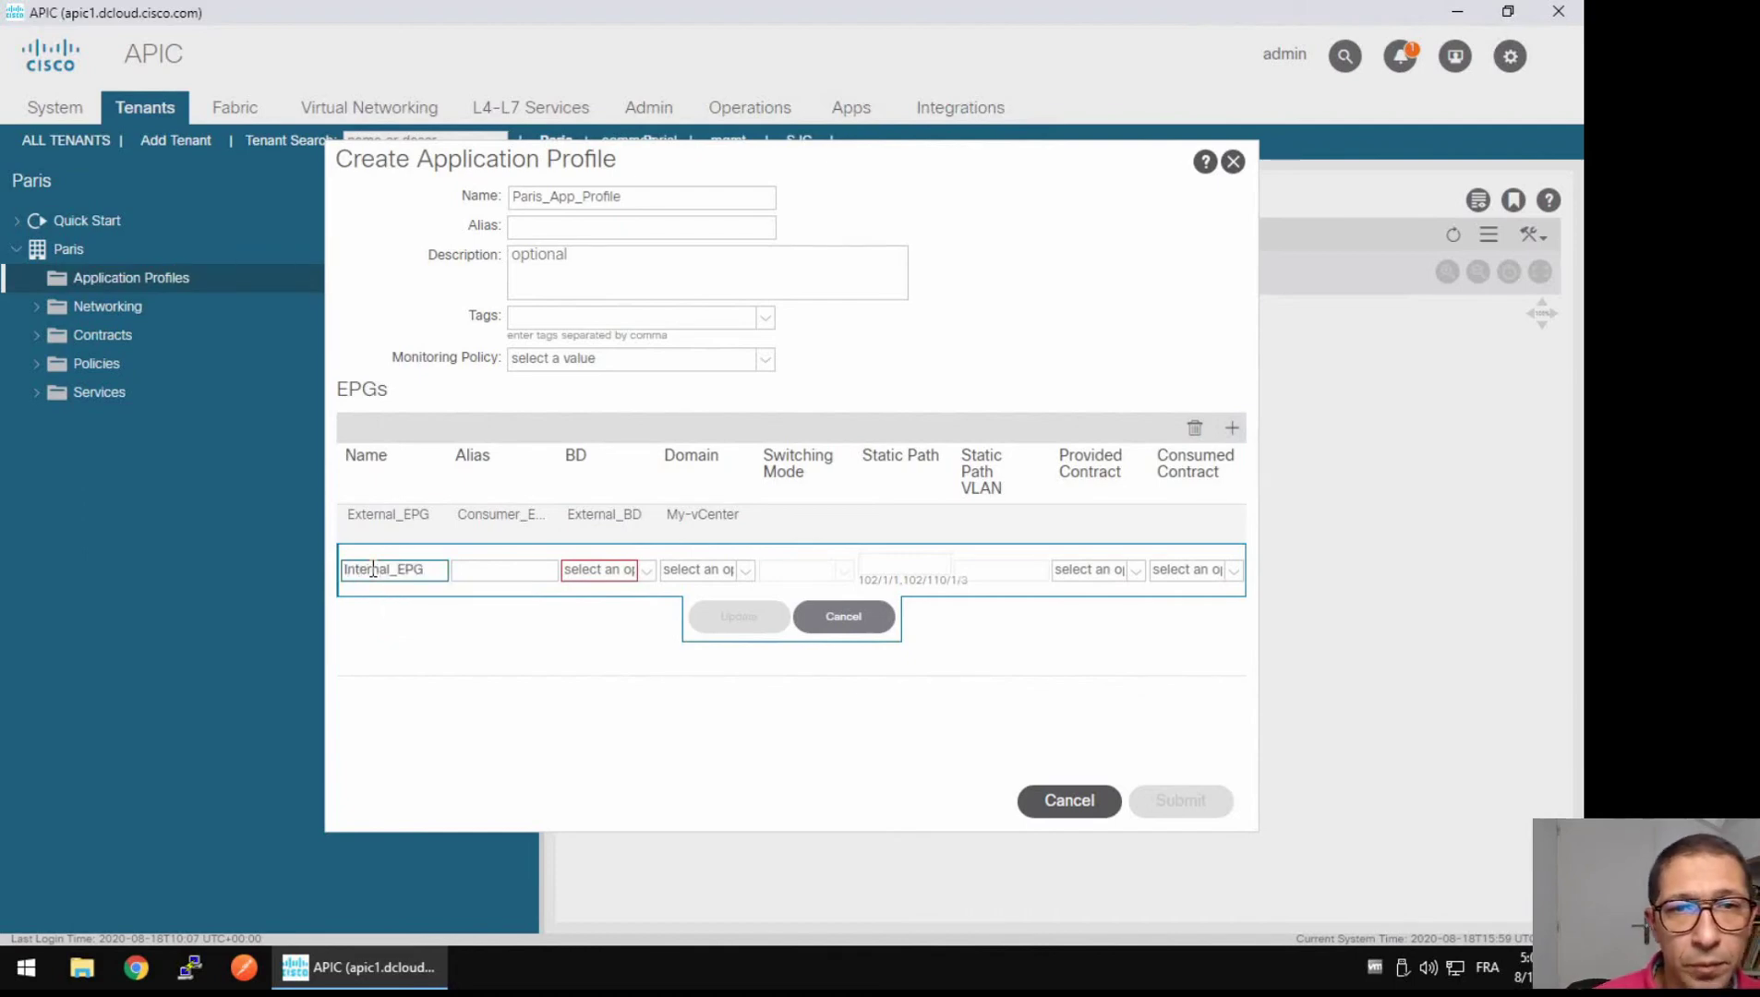
{"action": "left_click", "coordinate": [471, 567]}
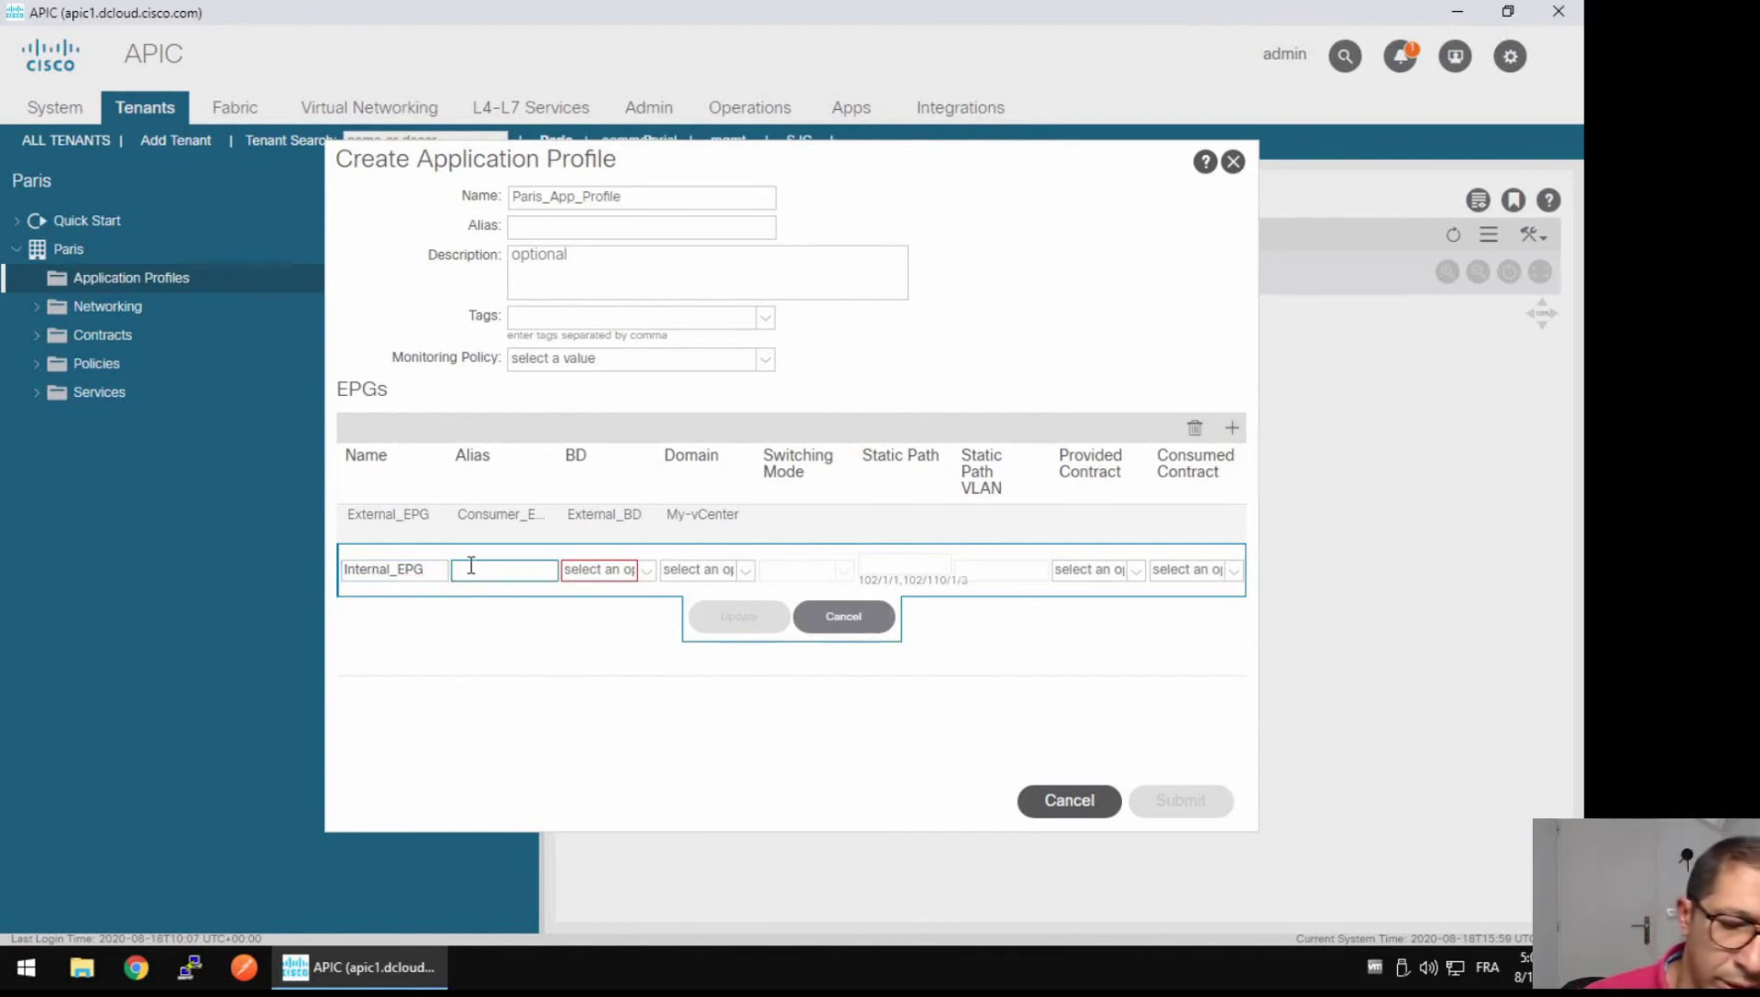
{"action": "type", "text": "Provider"}
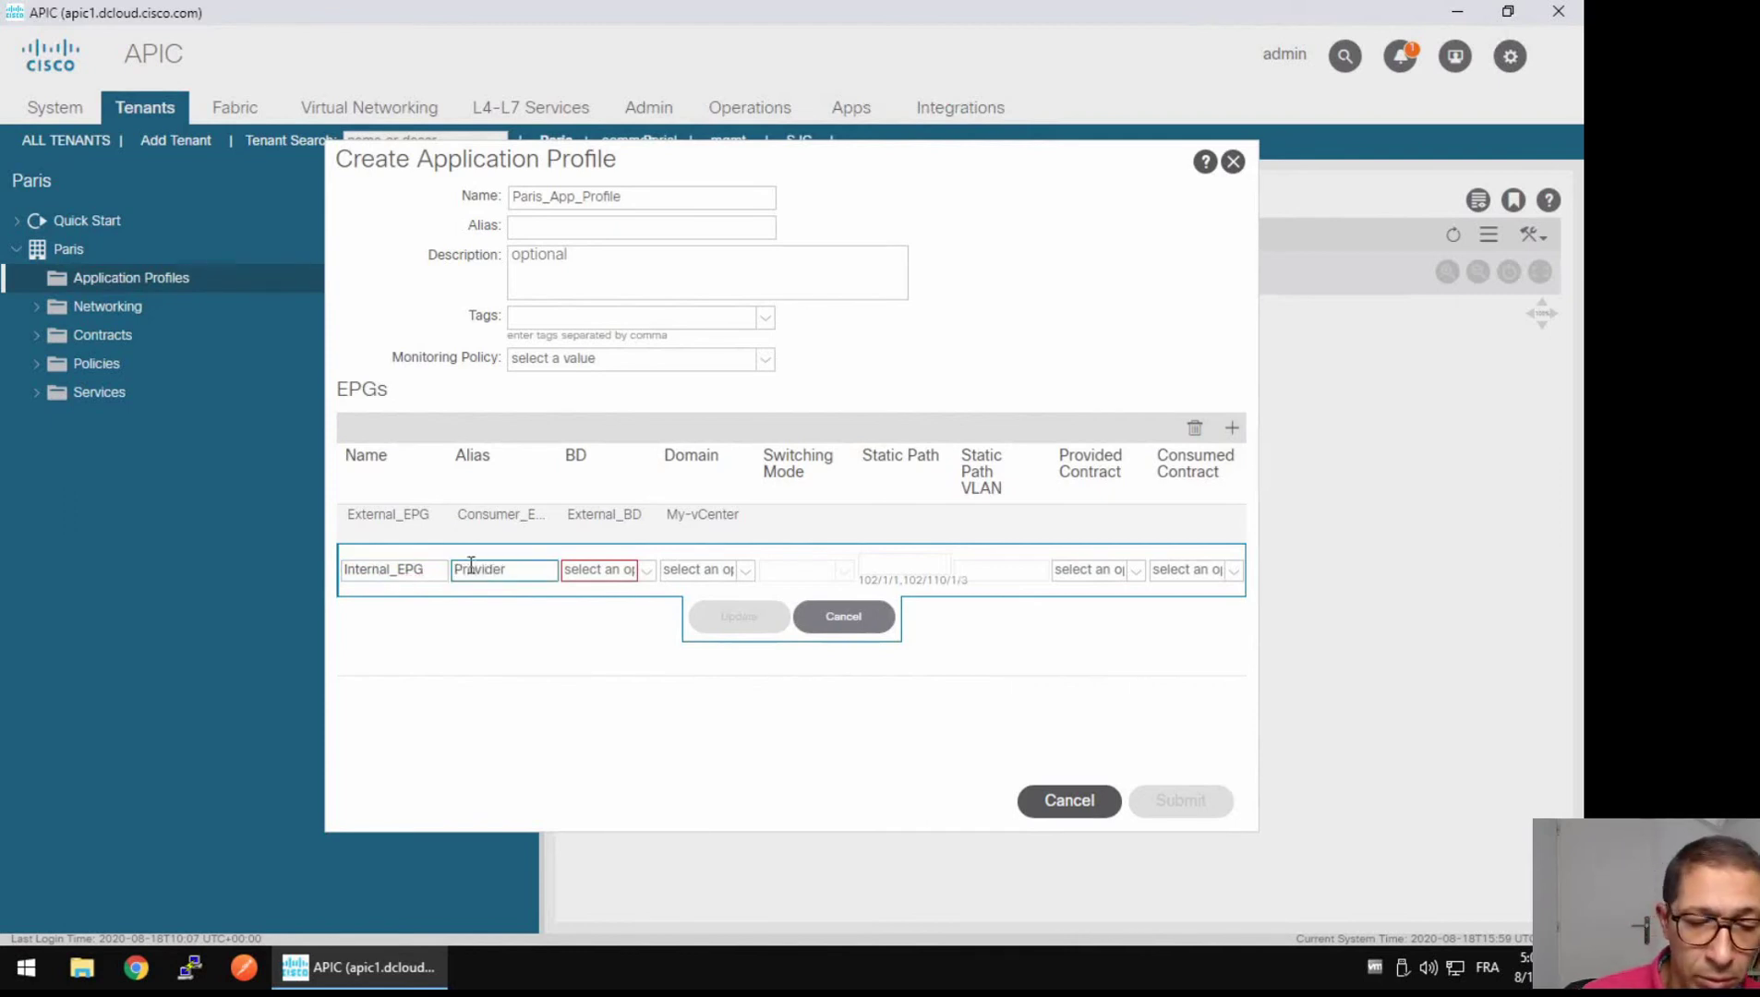
{"action": "type", "text": "_EPG"}
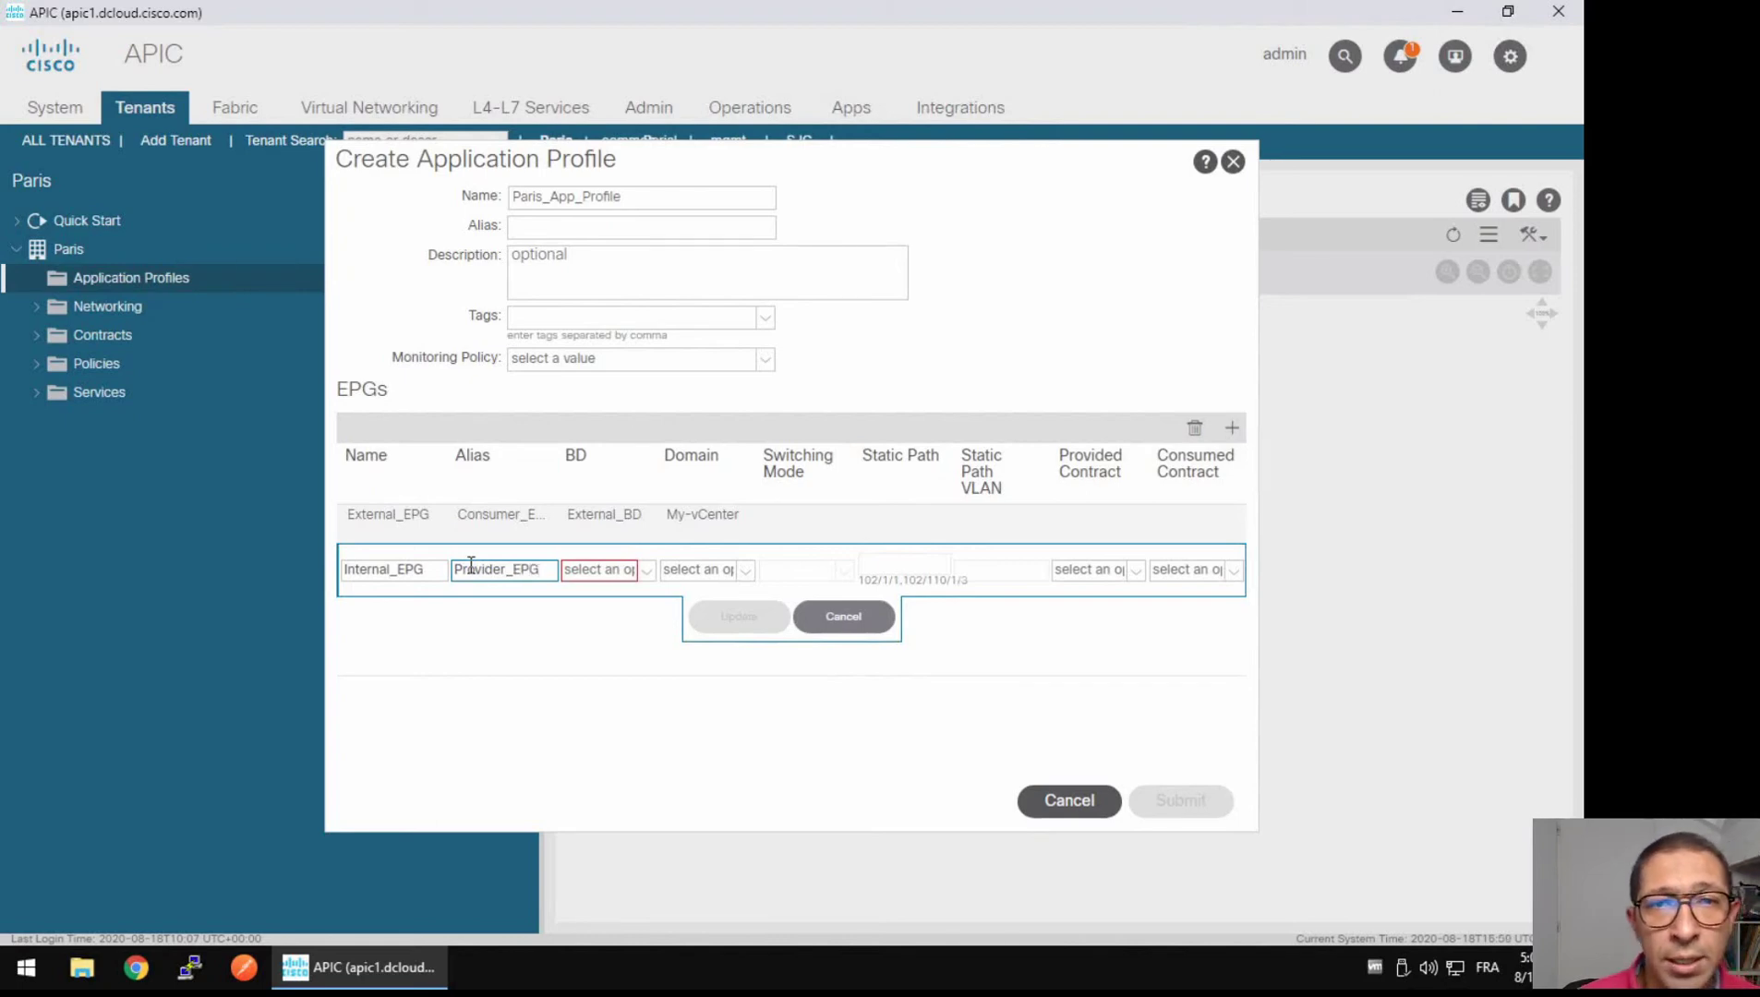
- Assign Internal_EPG to bridge domain Internal_BD and VMware domain My-vCenter, save the entry and submit the application profile
{"action": "left_click", "coordinate": [645, 572]}
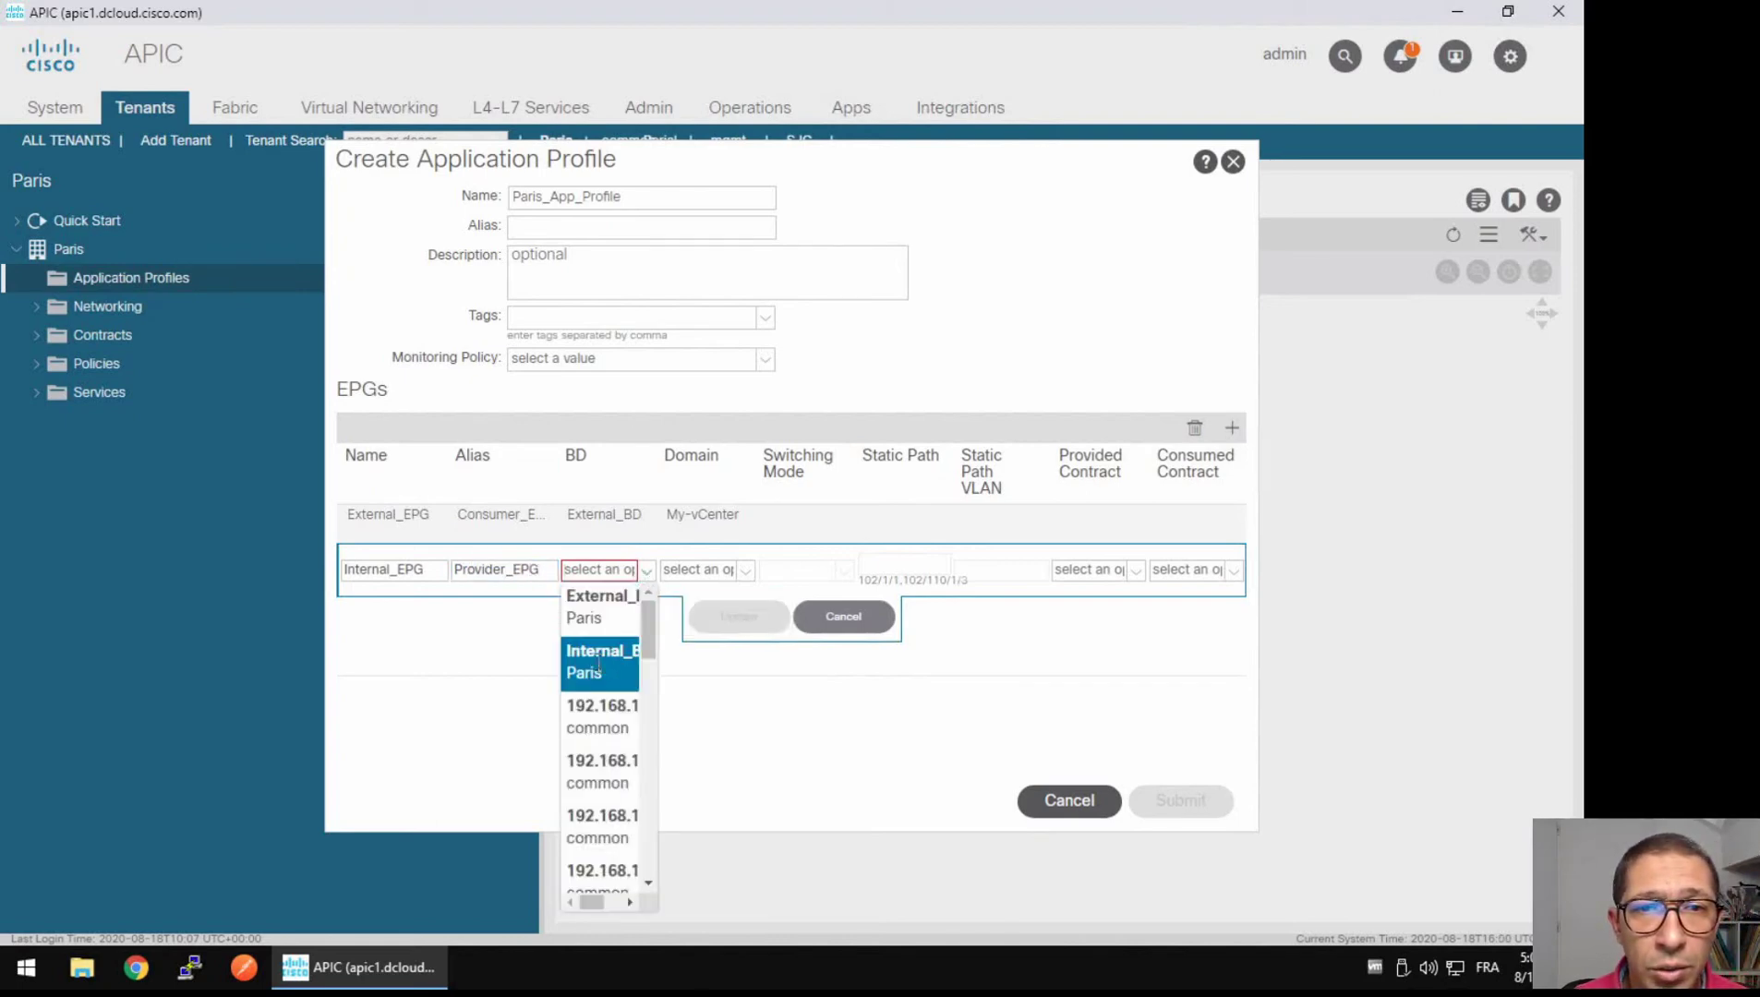
{"action": "left_click", "coordinate": [589, 668]}
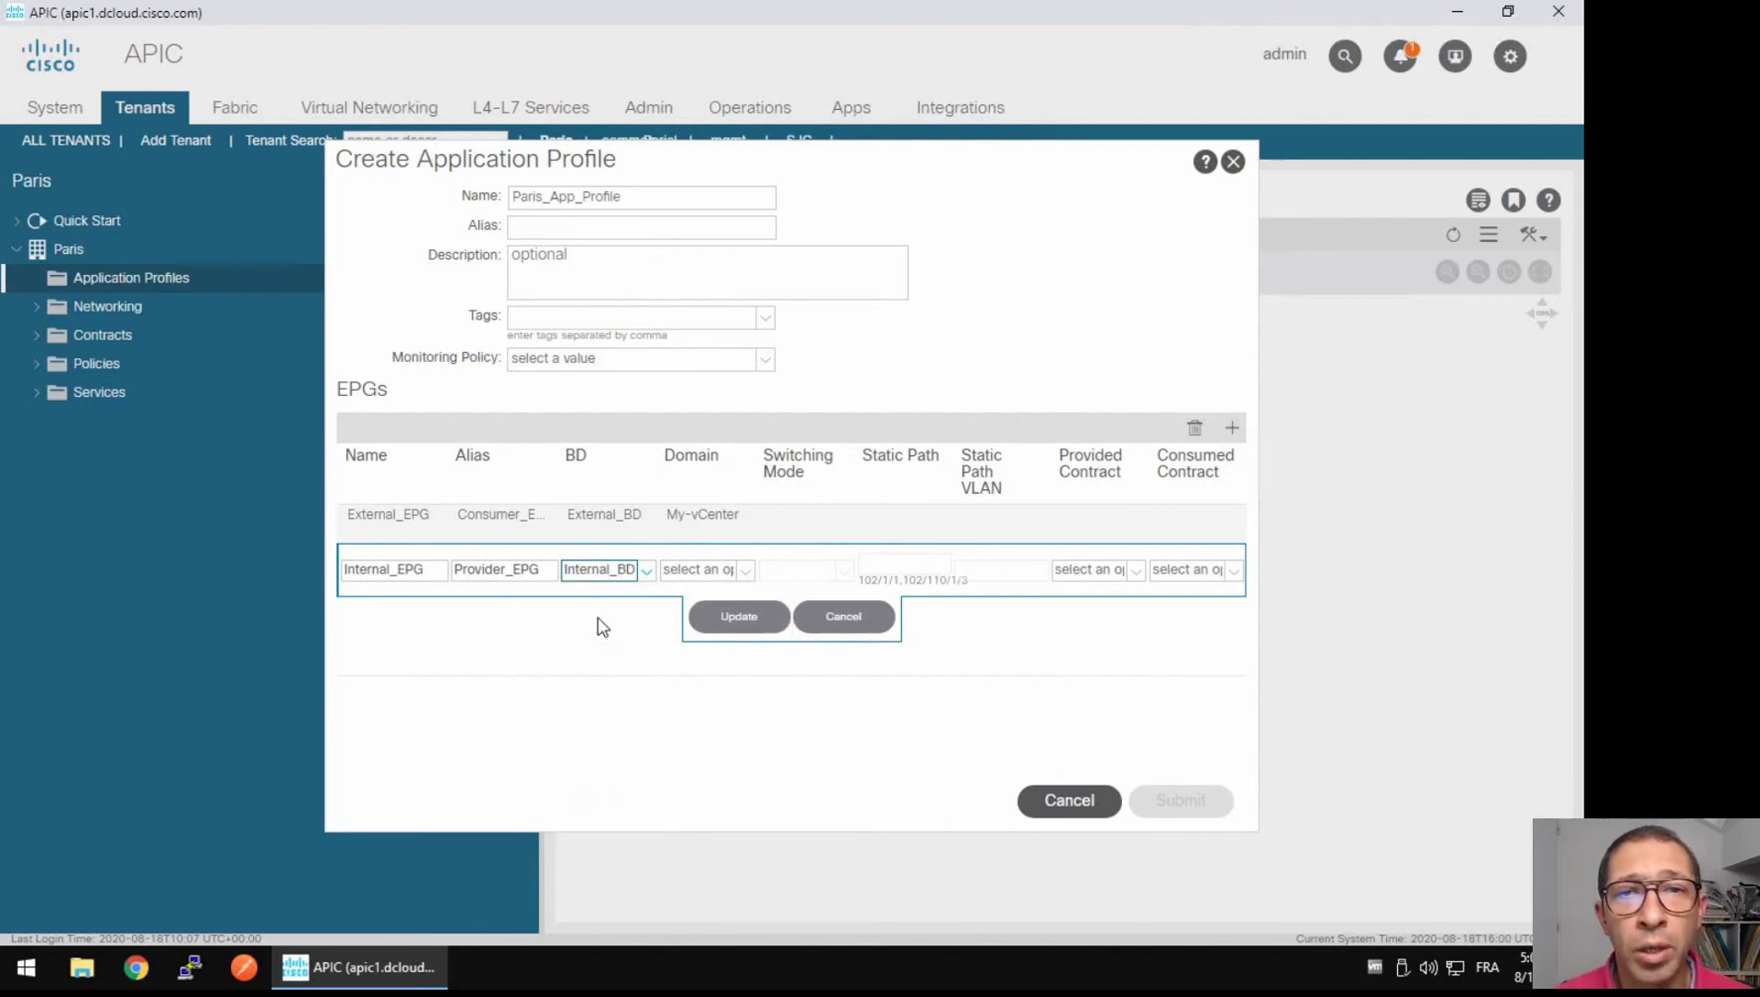
{"action": "left_click", "coordinate": [746, 572]}
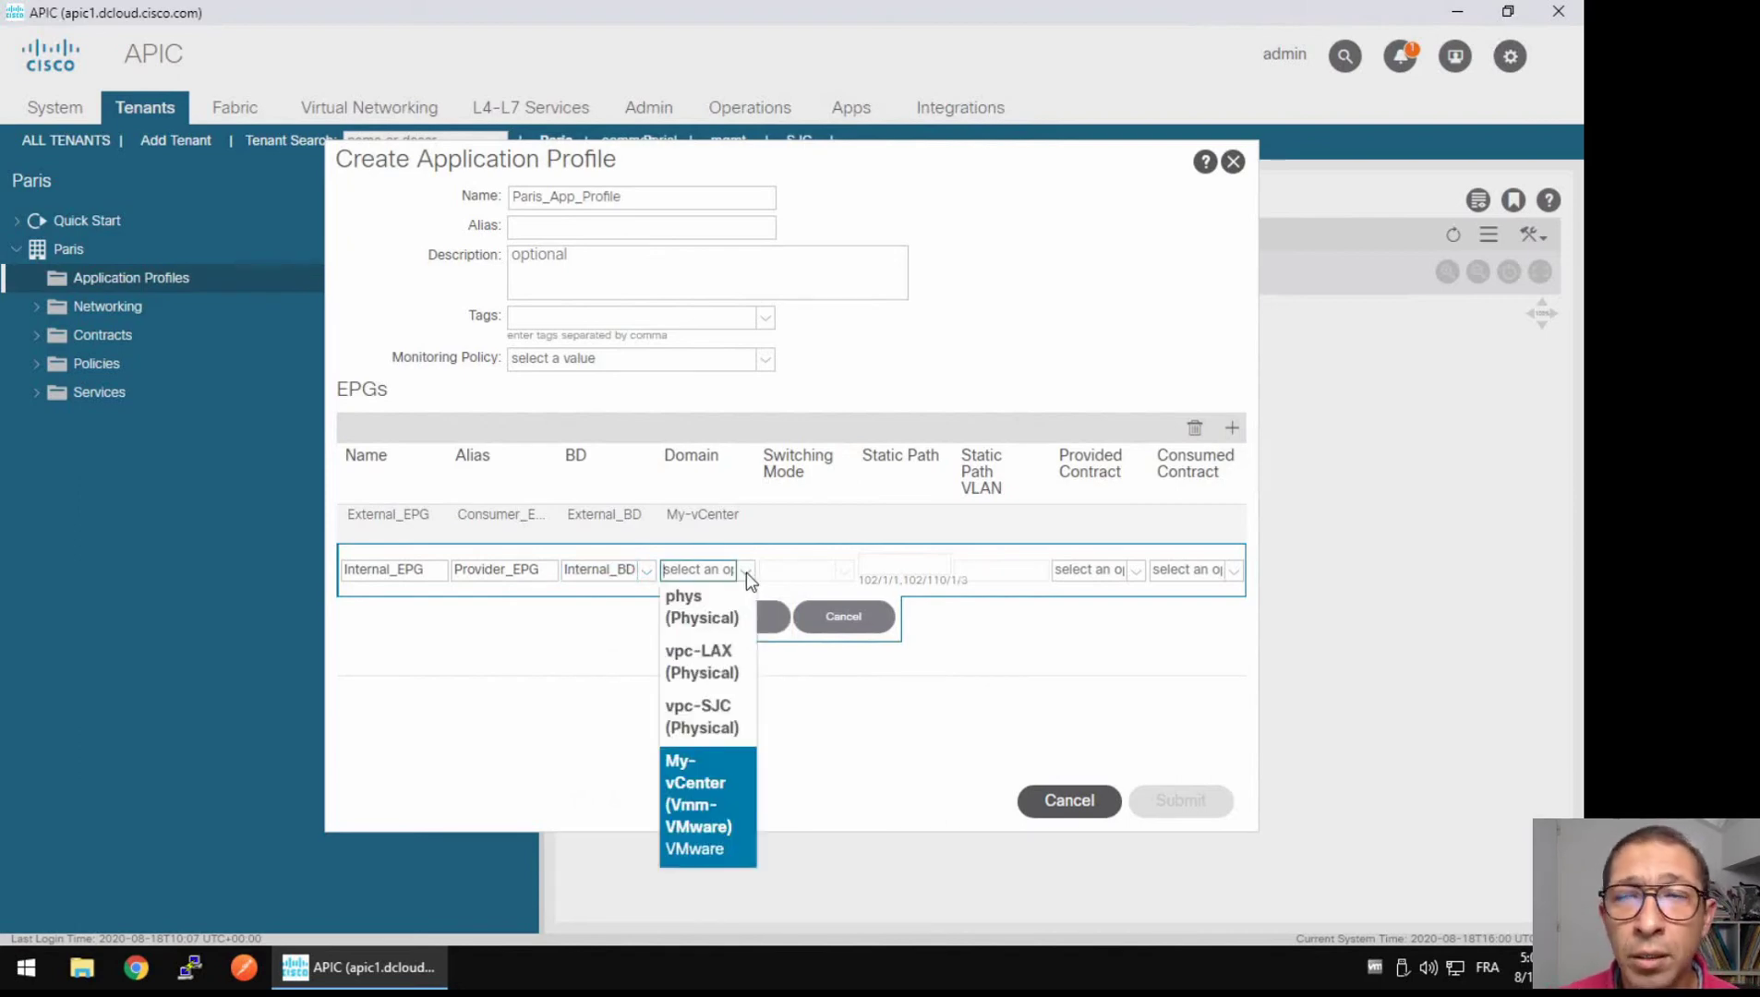
{"action": "left_click", "coordinate": [702, 807]}
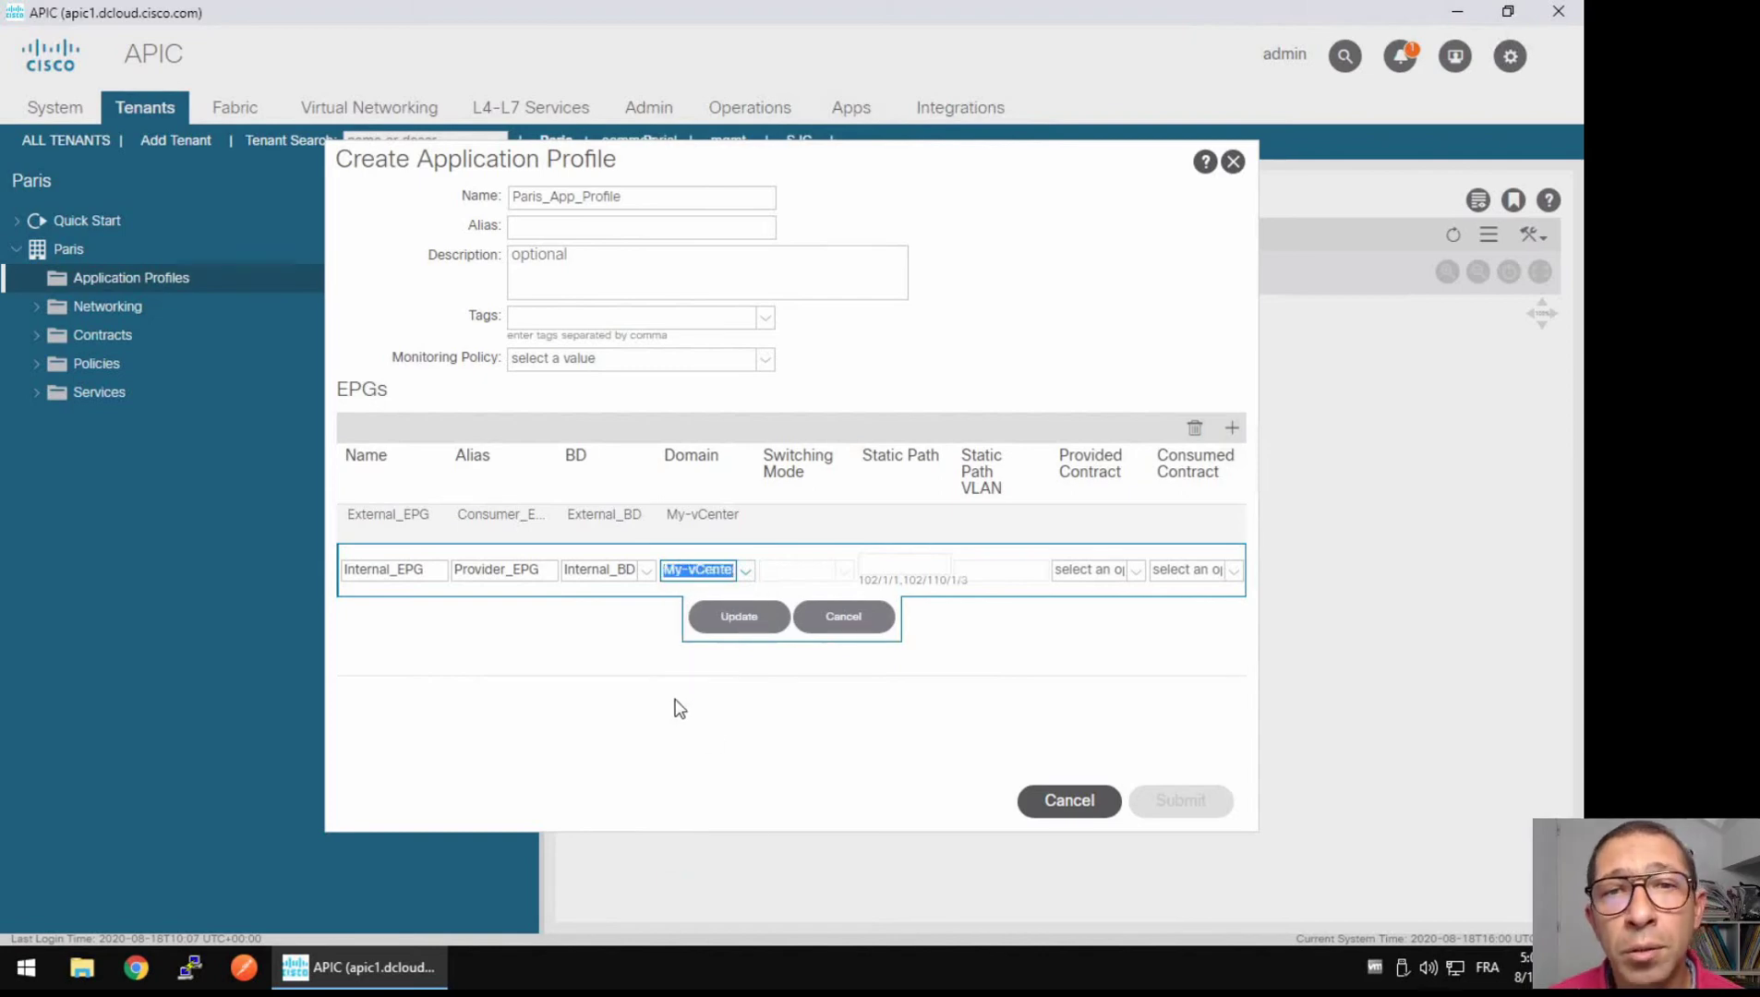
{"action": "left_click", "coordinate": [746, 625]}
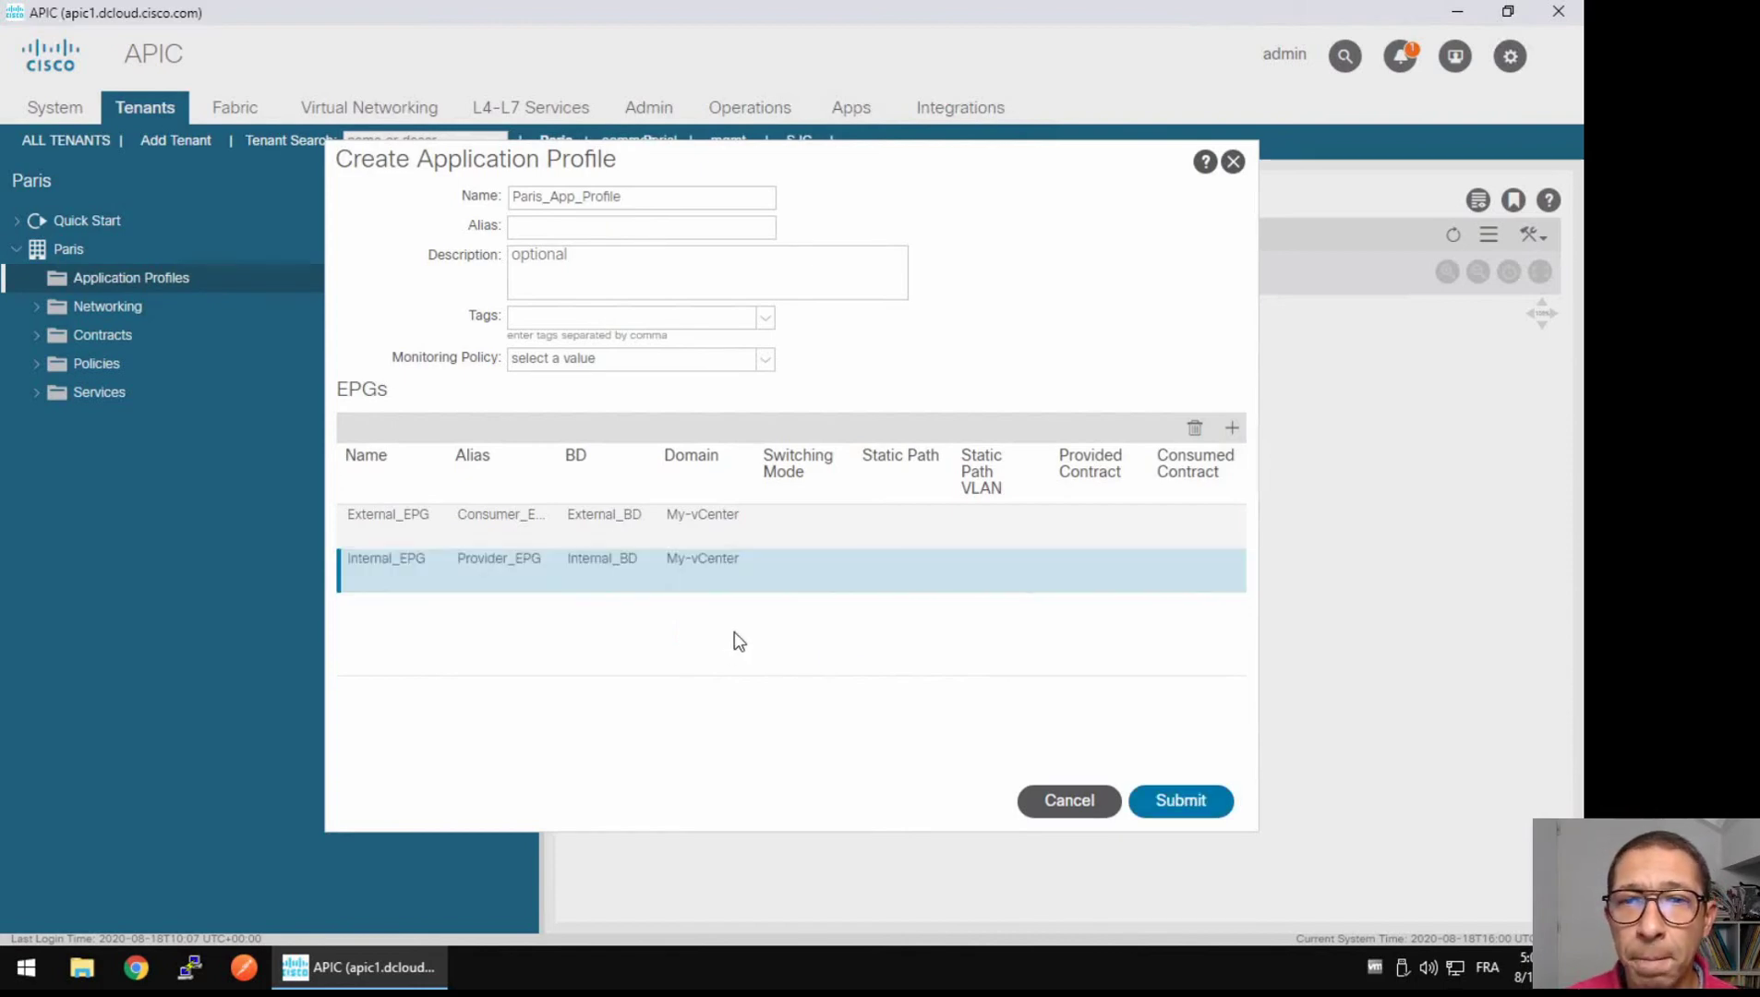
{"action": "left_click", "coordinate": [1171, 802]}
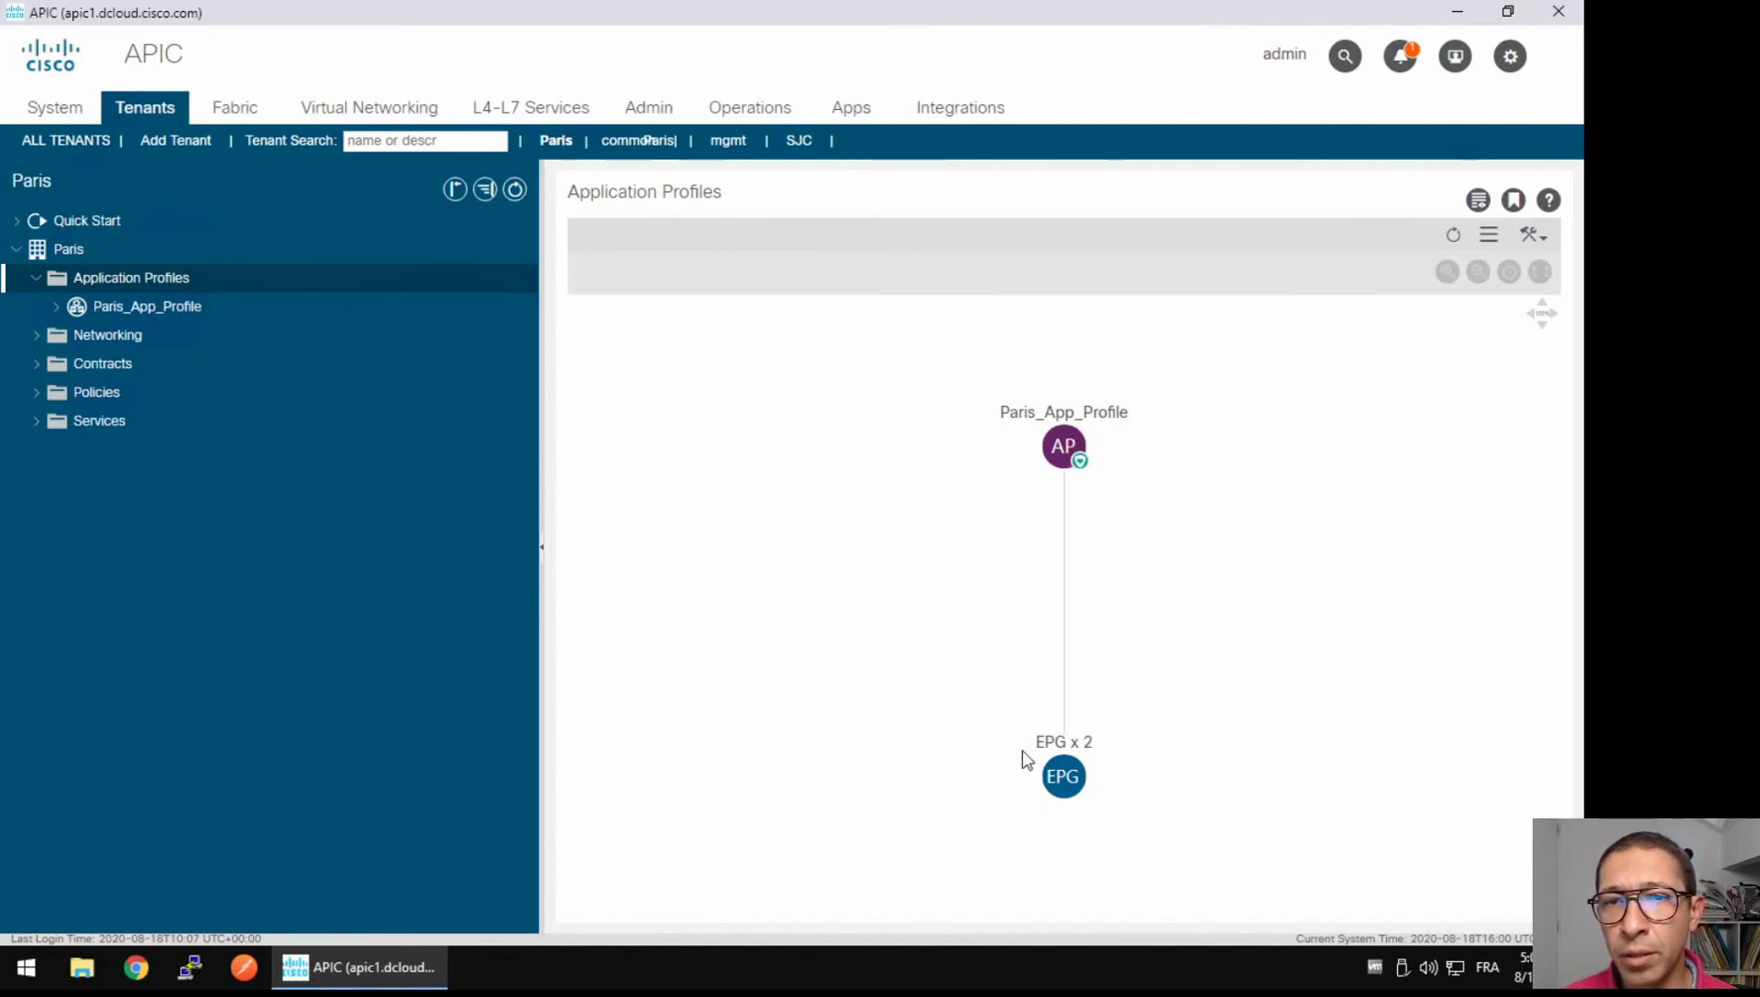
- Expand Paris_App_Profile and its application EPGs to examine the folders under Consumer_EPG and Provider_EPG
{"action": "left_click", "coordinate": [58, 311]}
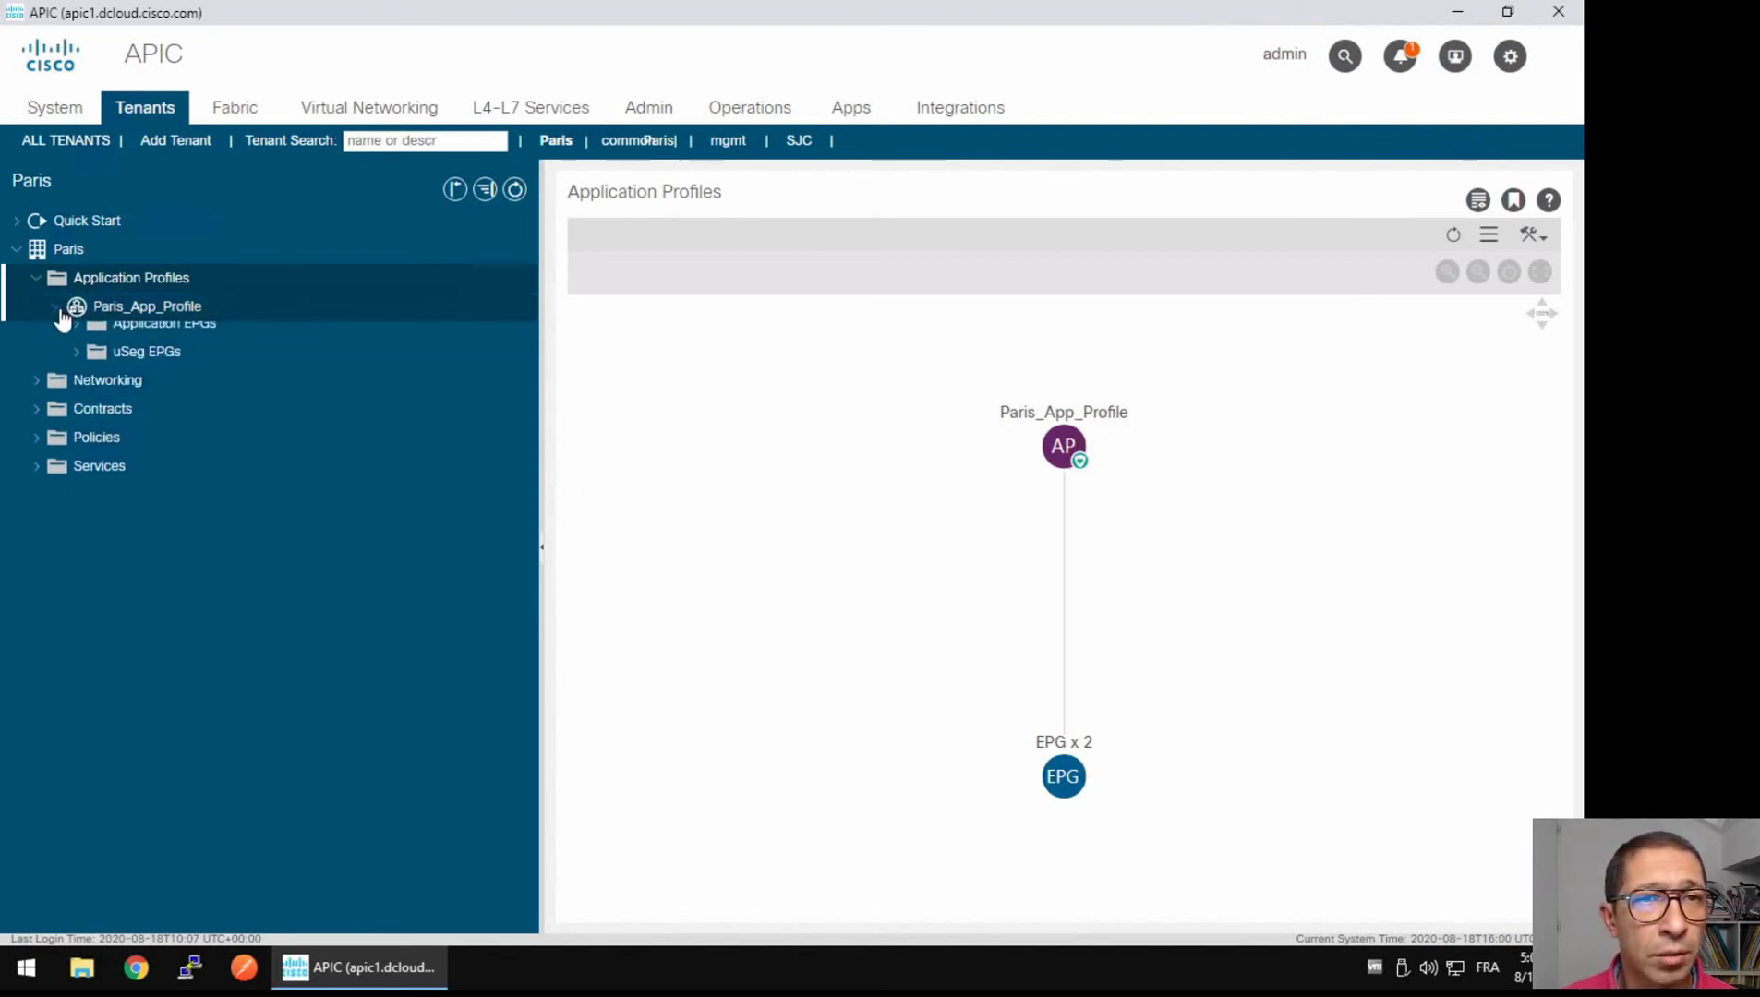
{"action": "left_click", "coordinate": [77, 336]}
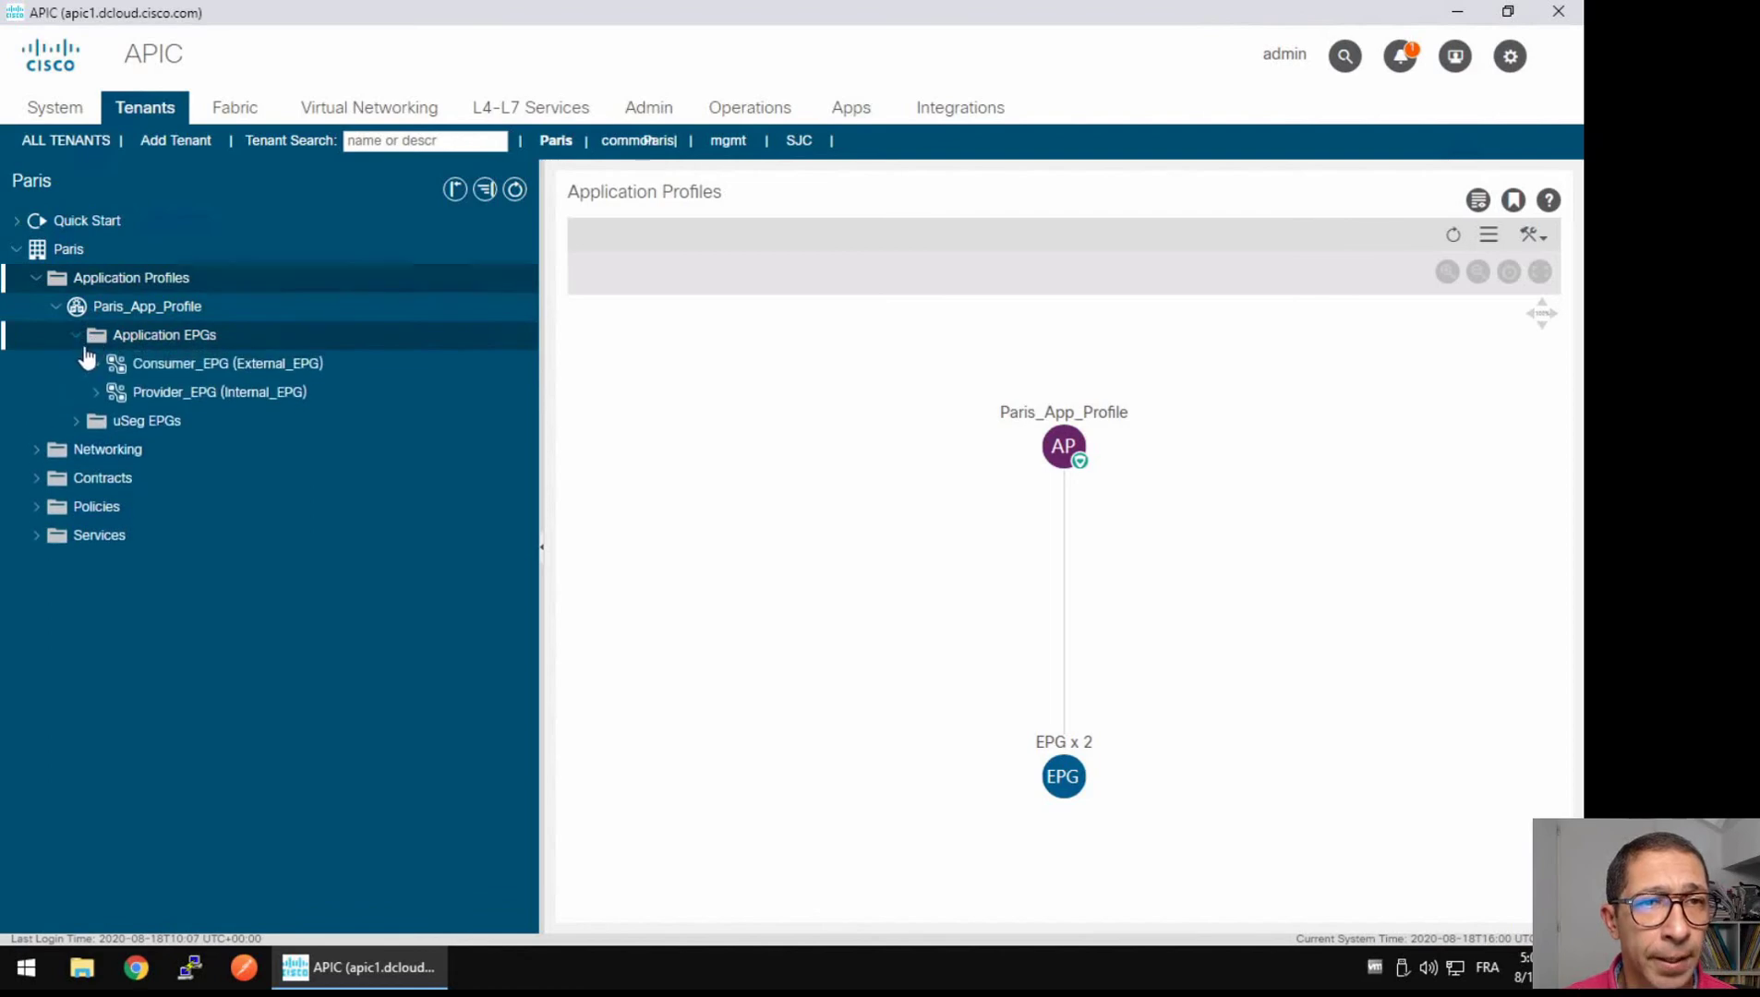
{"action": "left_click", "coordinate": [93, 366]}
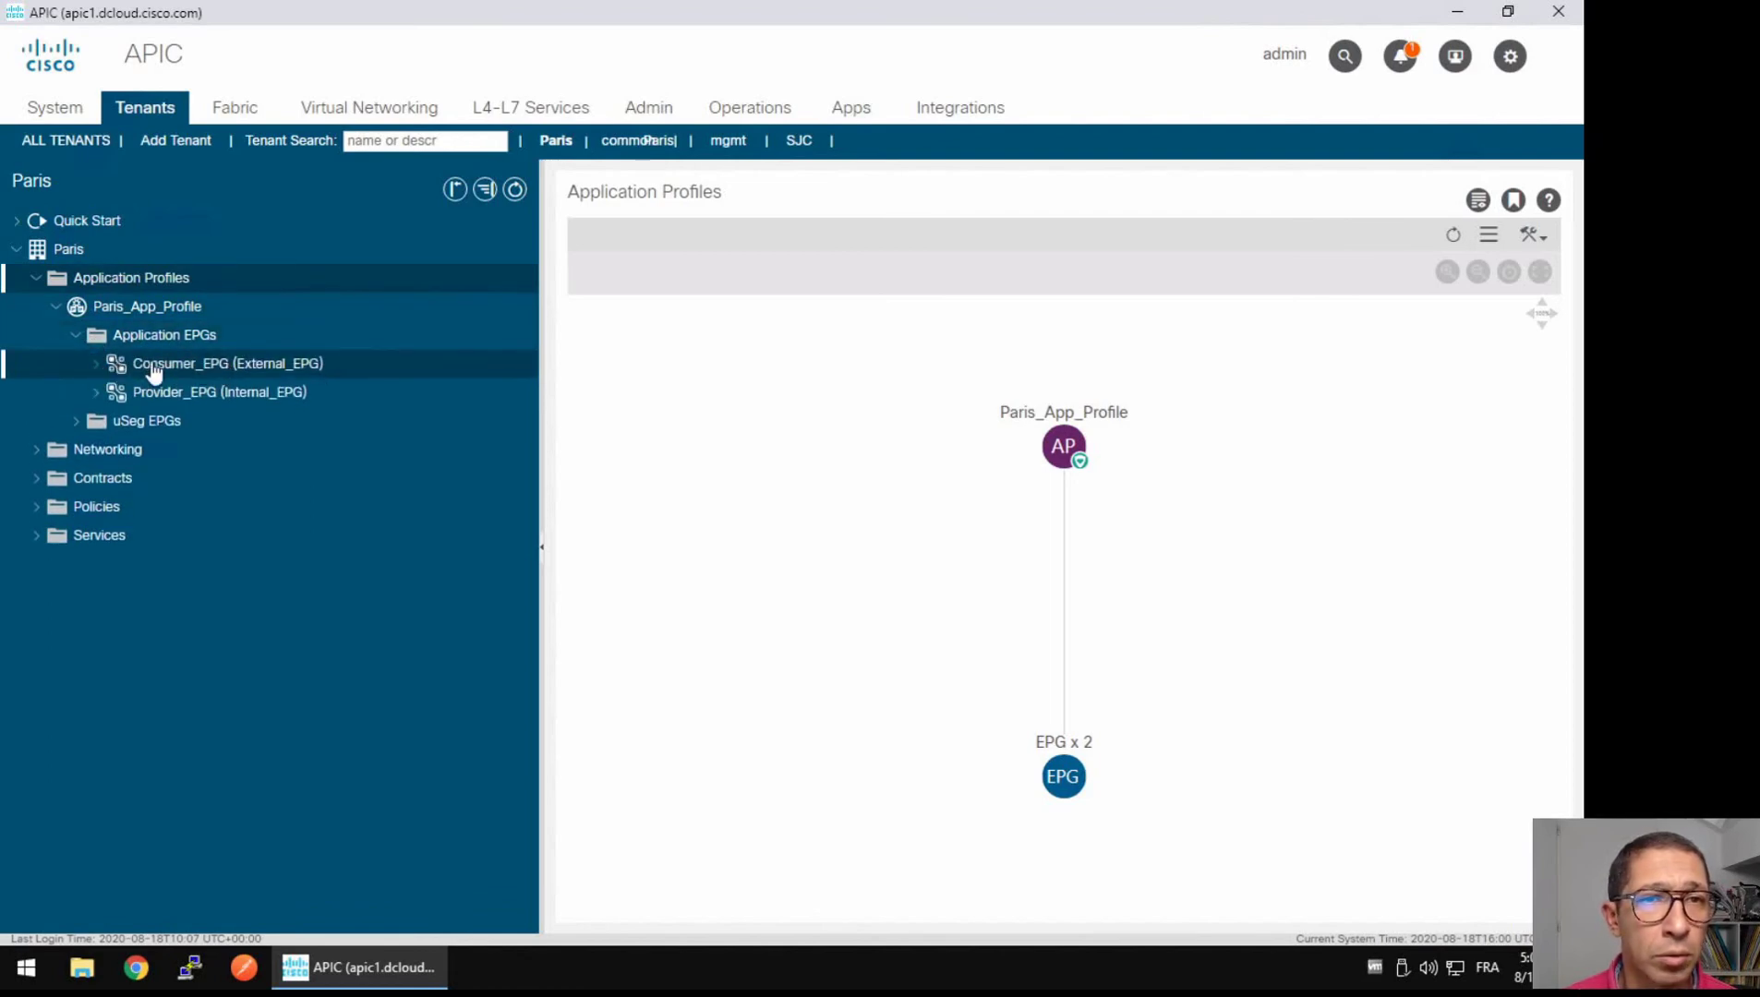
{"action": "left_click", "coordinate": [95, 391]}
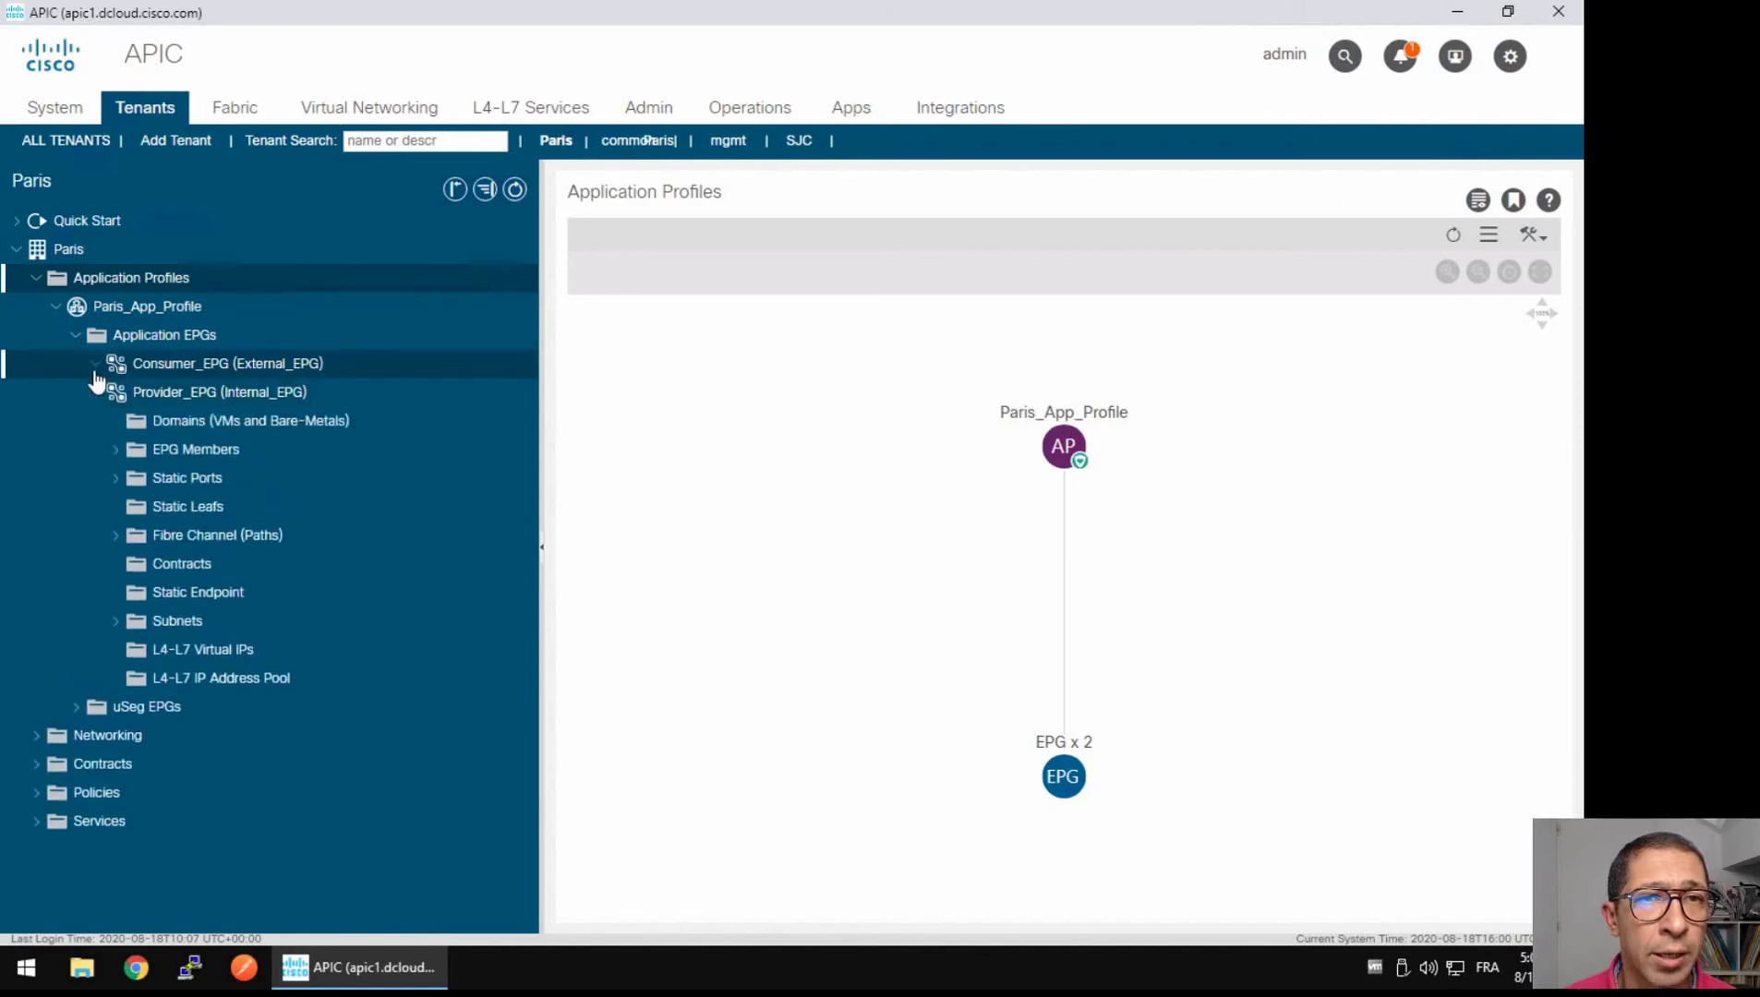
{"action": "left_click", "coordinate": [96, 365]}
{"action": "left_click", "coordinate": [190, 656]}
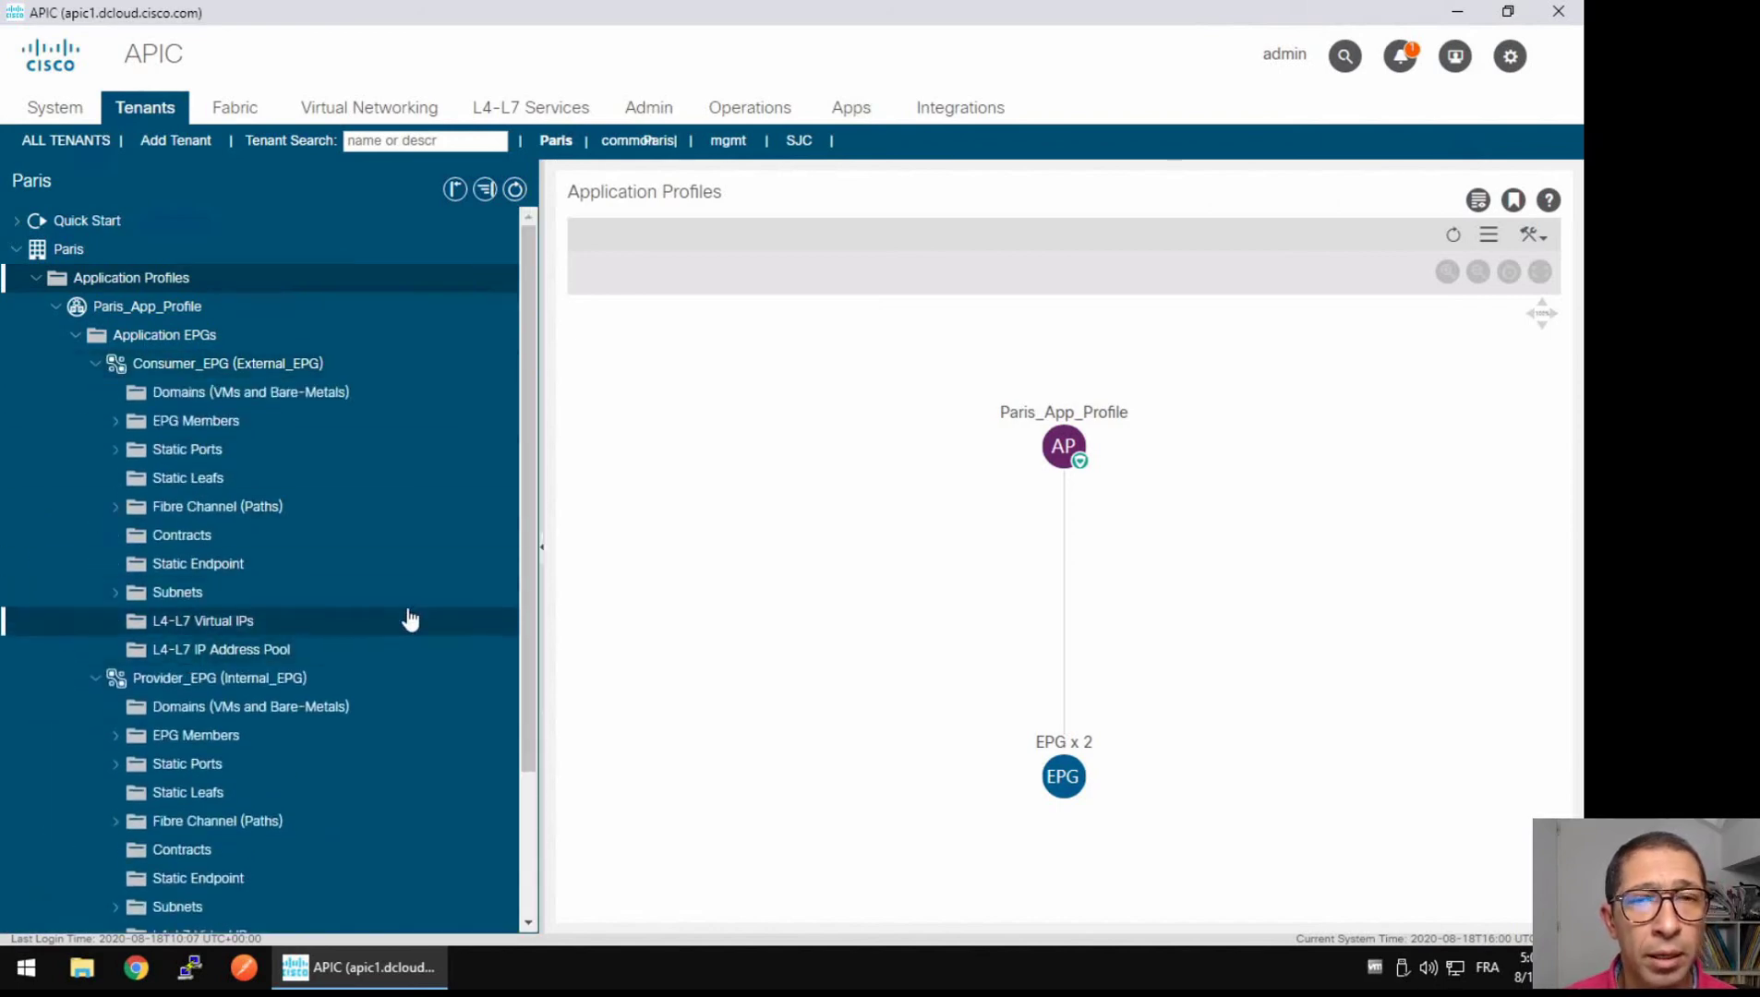
{"action": "scroll", "coordinate": [531, 593], "scroll_direction": "down", "scroll_amount": 3}
{"action": "left_click", "coordinate": [504, 629]}
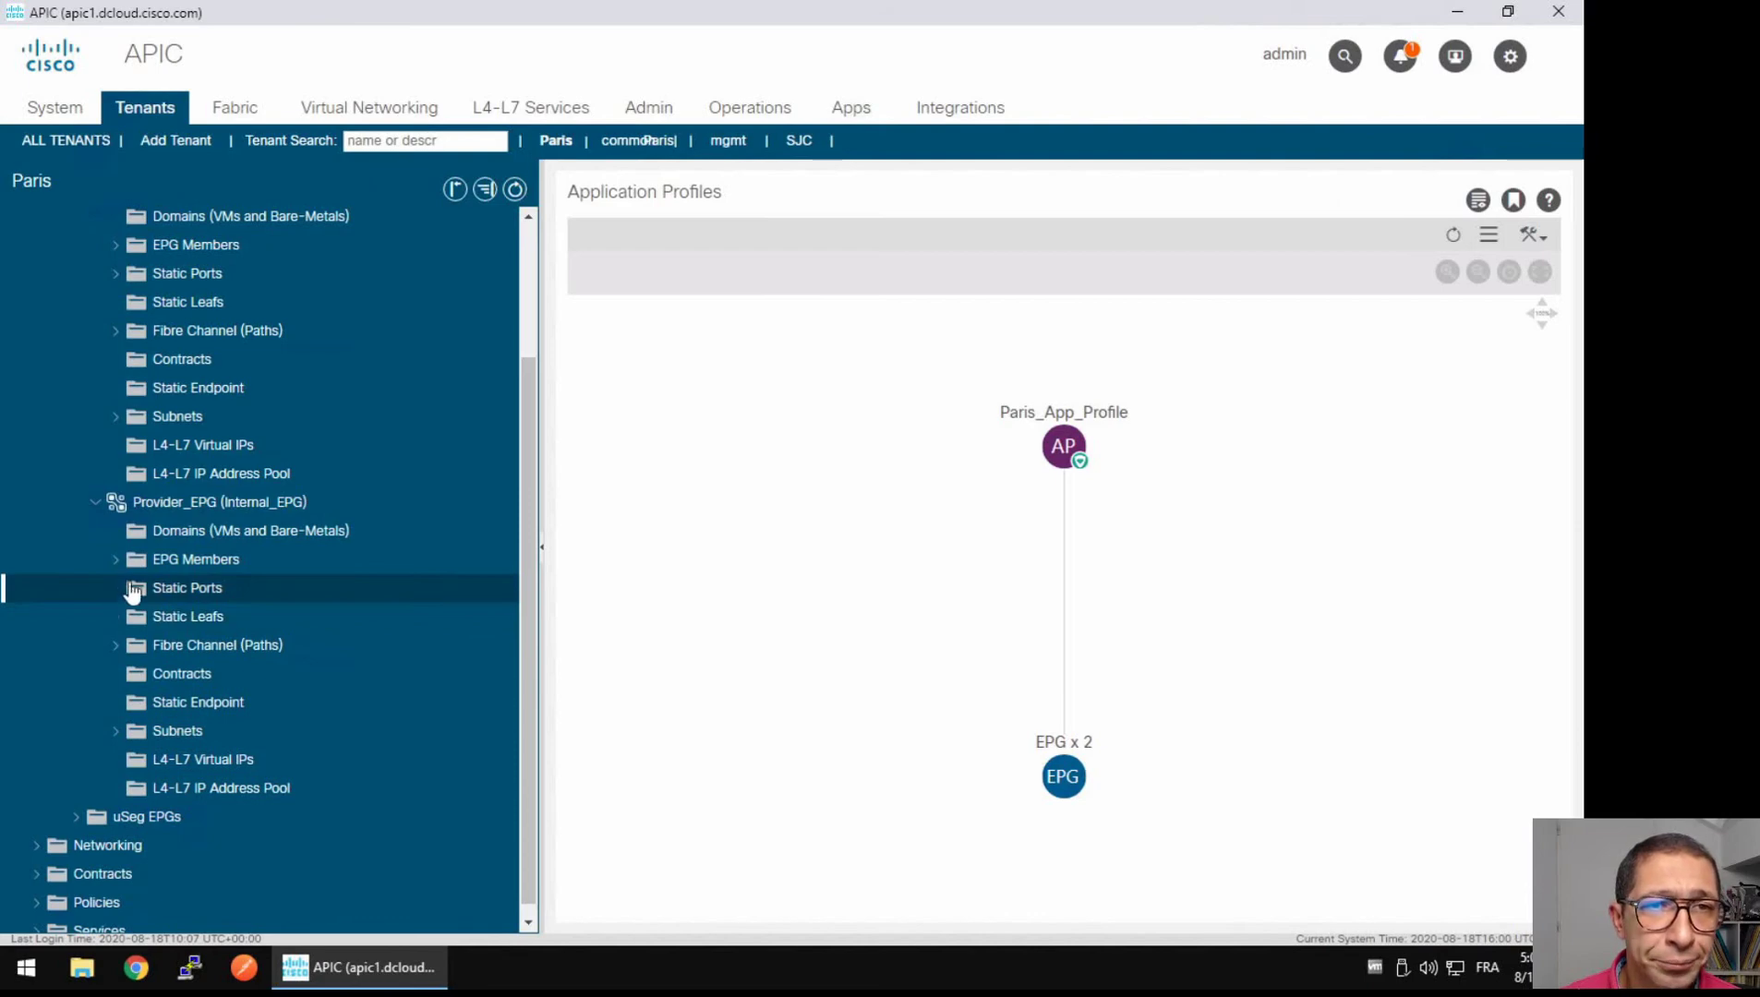
- Deploy Consumer_EPG on a static port using node Leaf1 (Node-101), path eth1/1 and VLAN encapsulation 2001, and submit it
{"action": "left_click", "coordinate": [176, 277]}
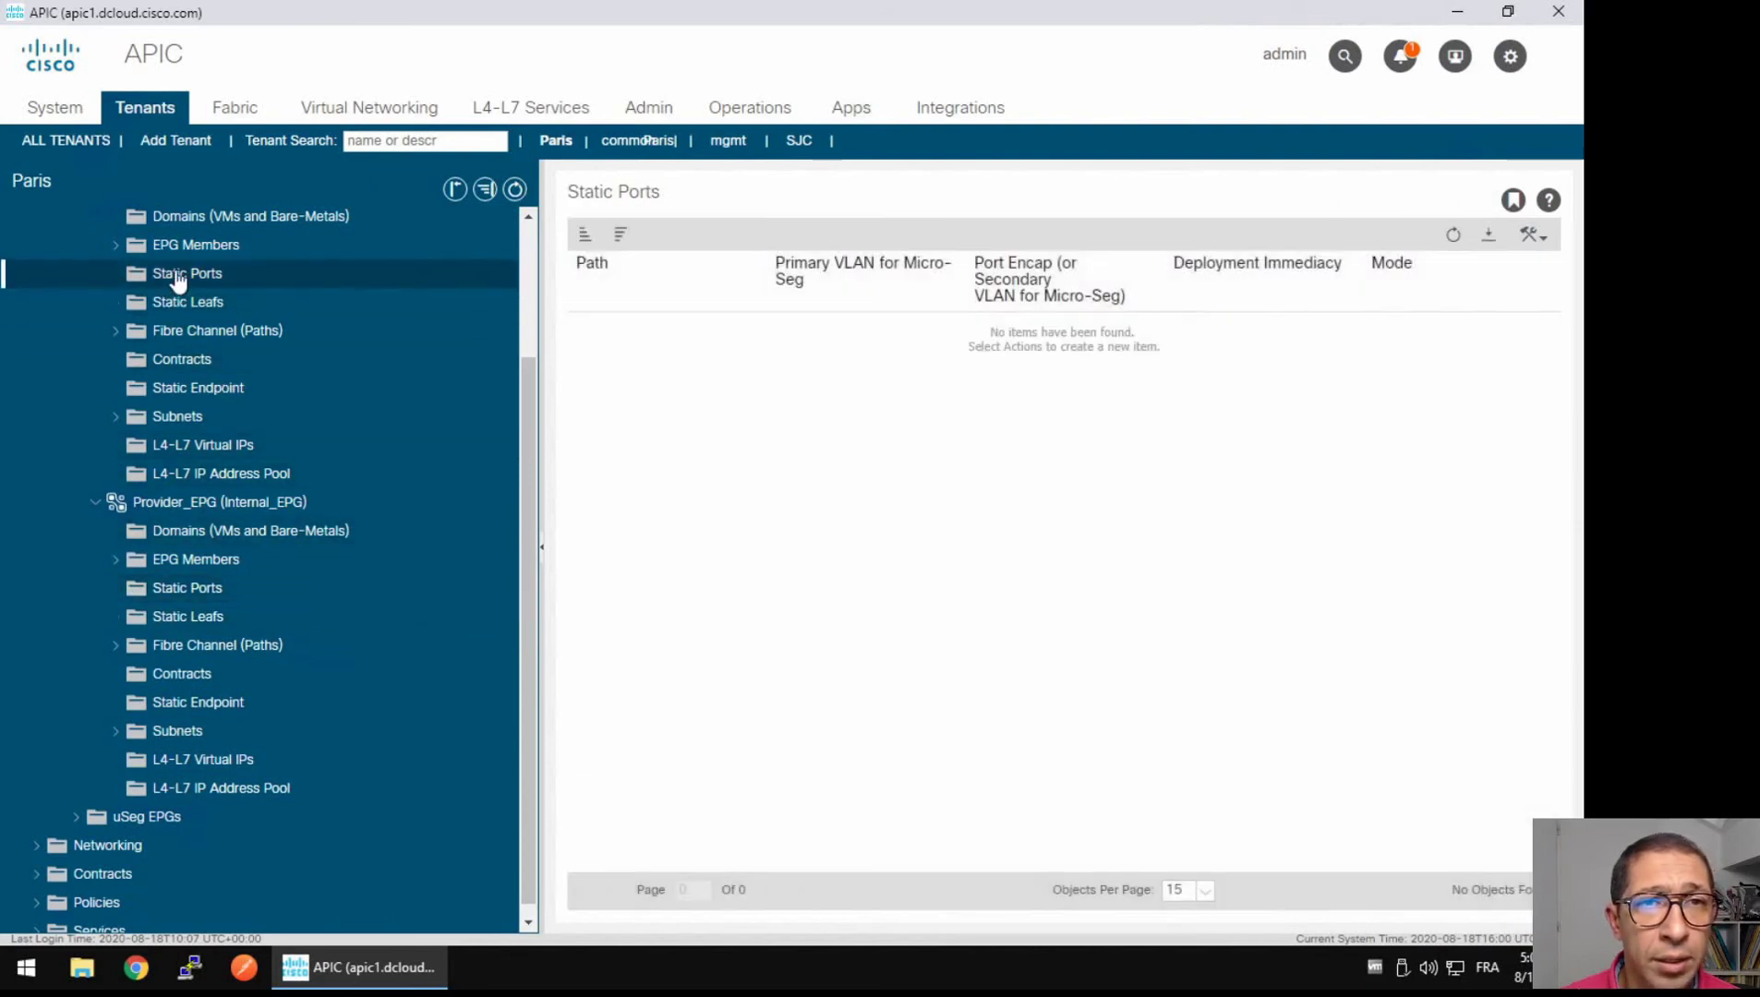
{"action": "left_click", "coordinate": [235, 293]}
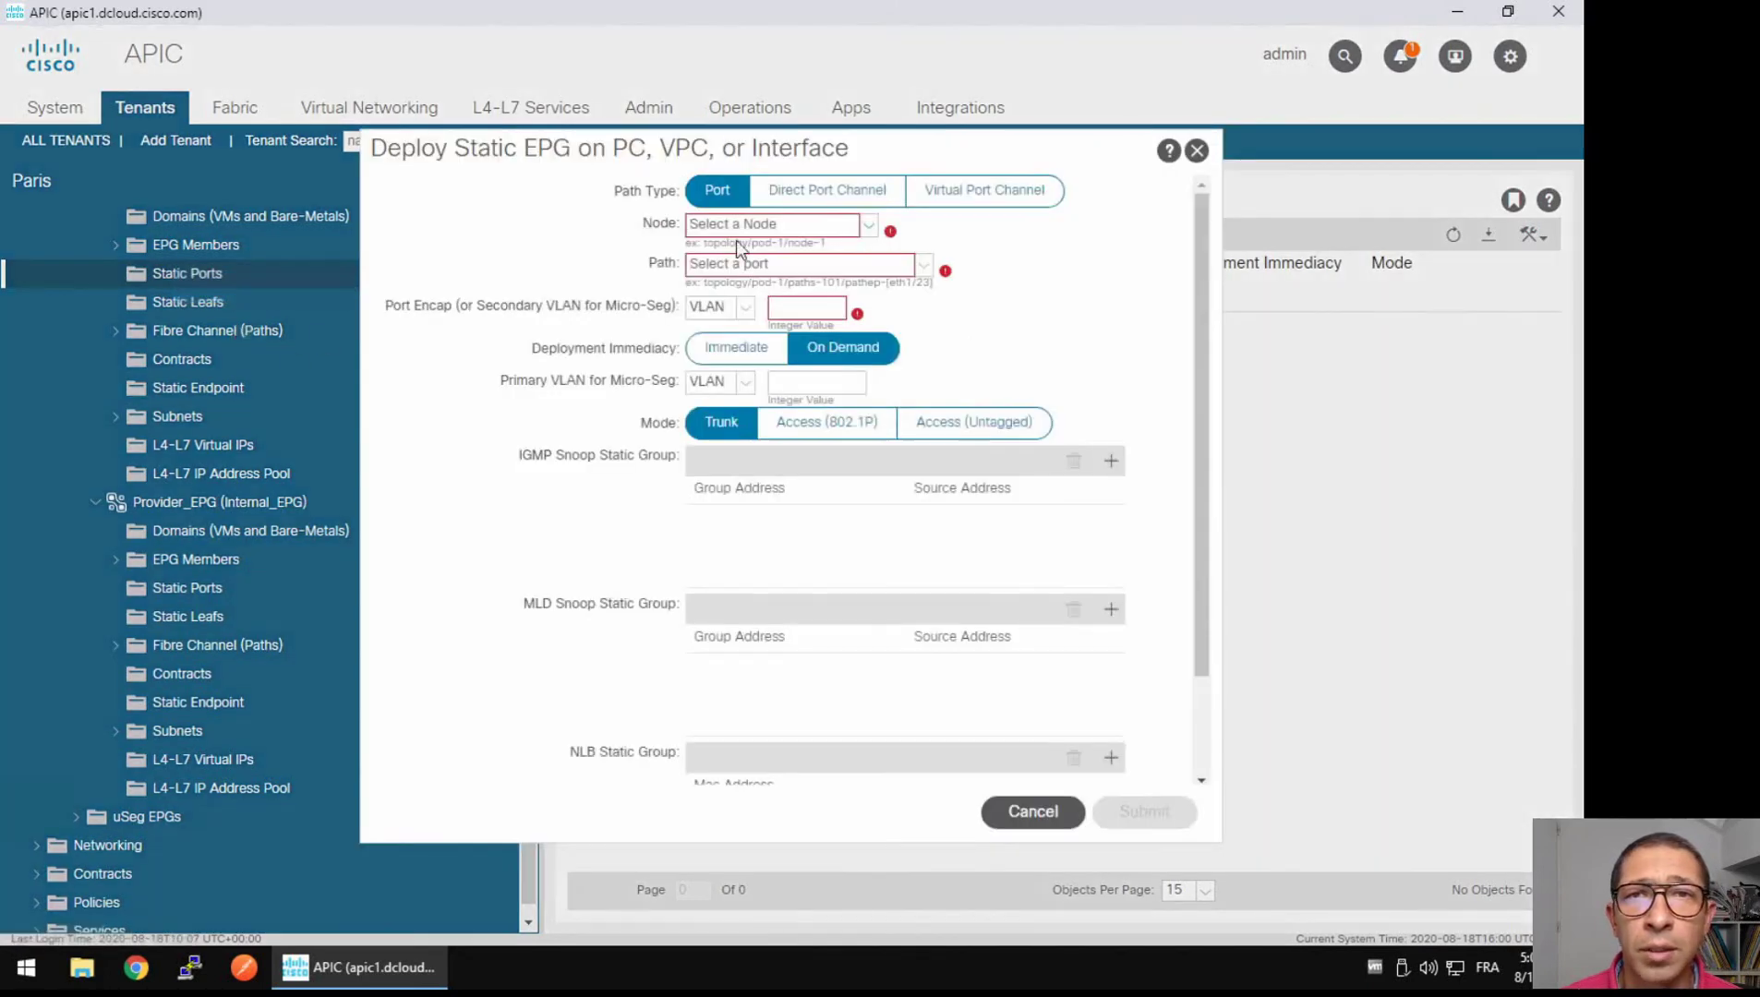
{"action": "left_click", "coordinate": [869, 229]}
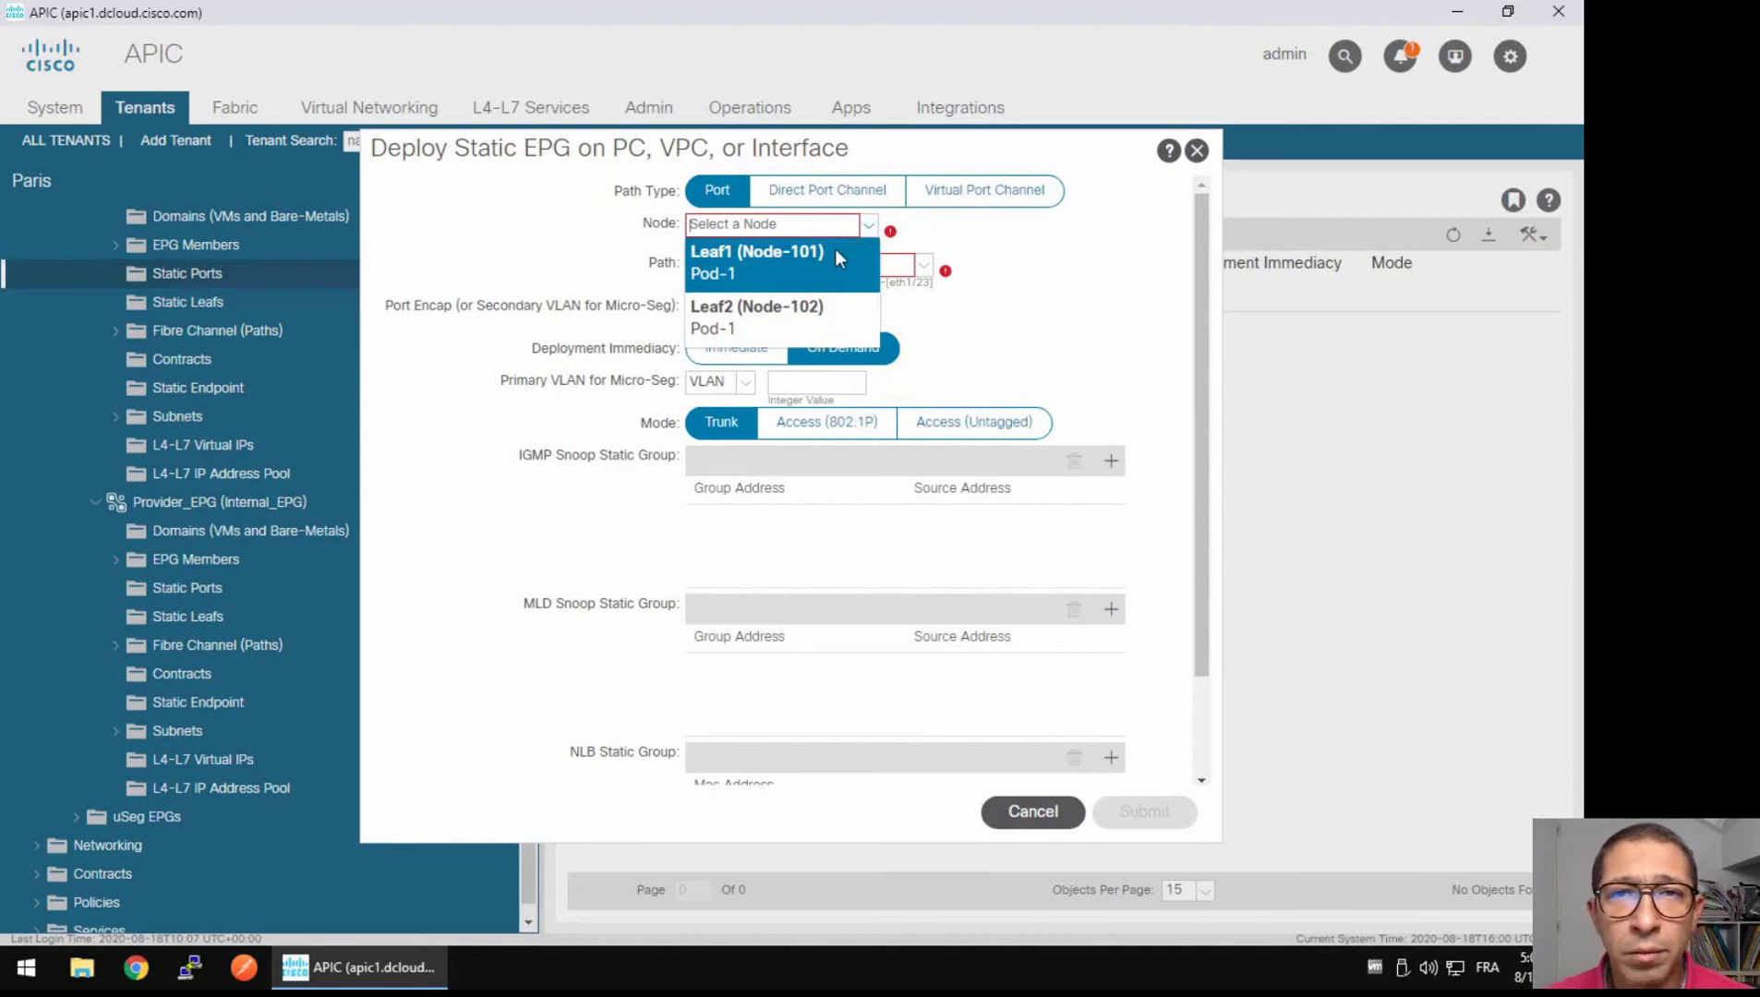
{"action": "left_click", "coordinate": [742, 263]}
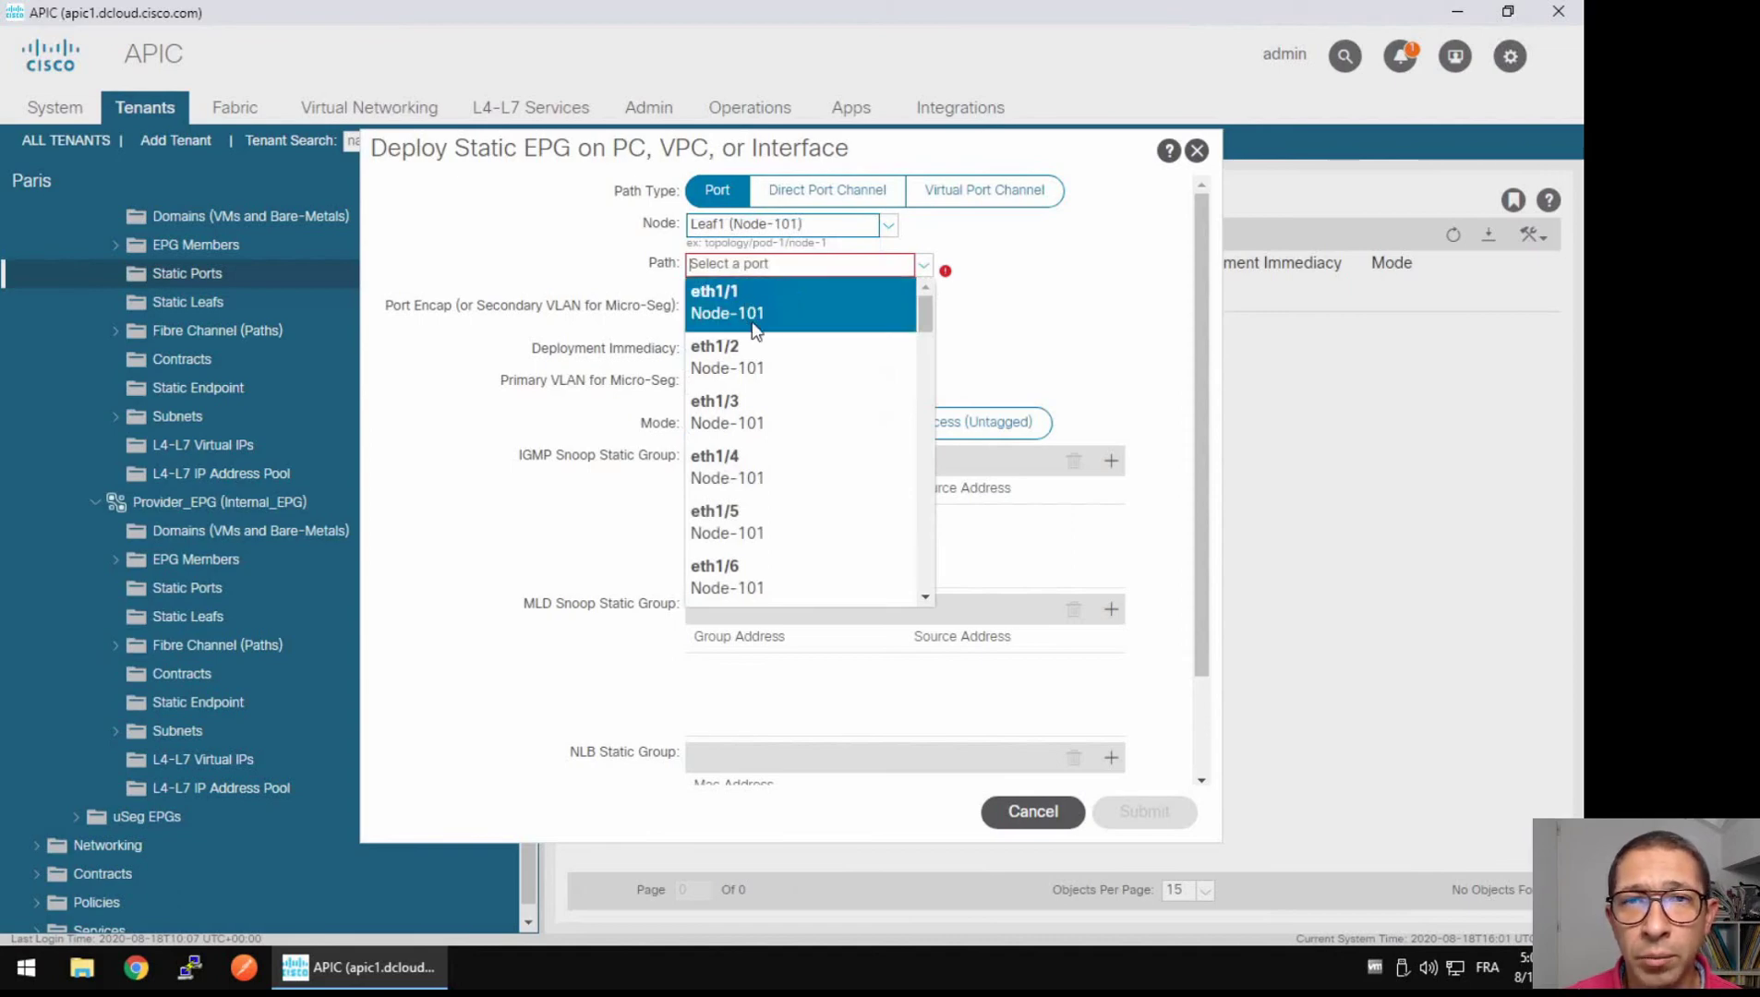
{"action": "left_click", "coordinate": [747, 302]}
{"action": "left_click", "coordinate": [805, 306]}
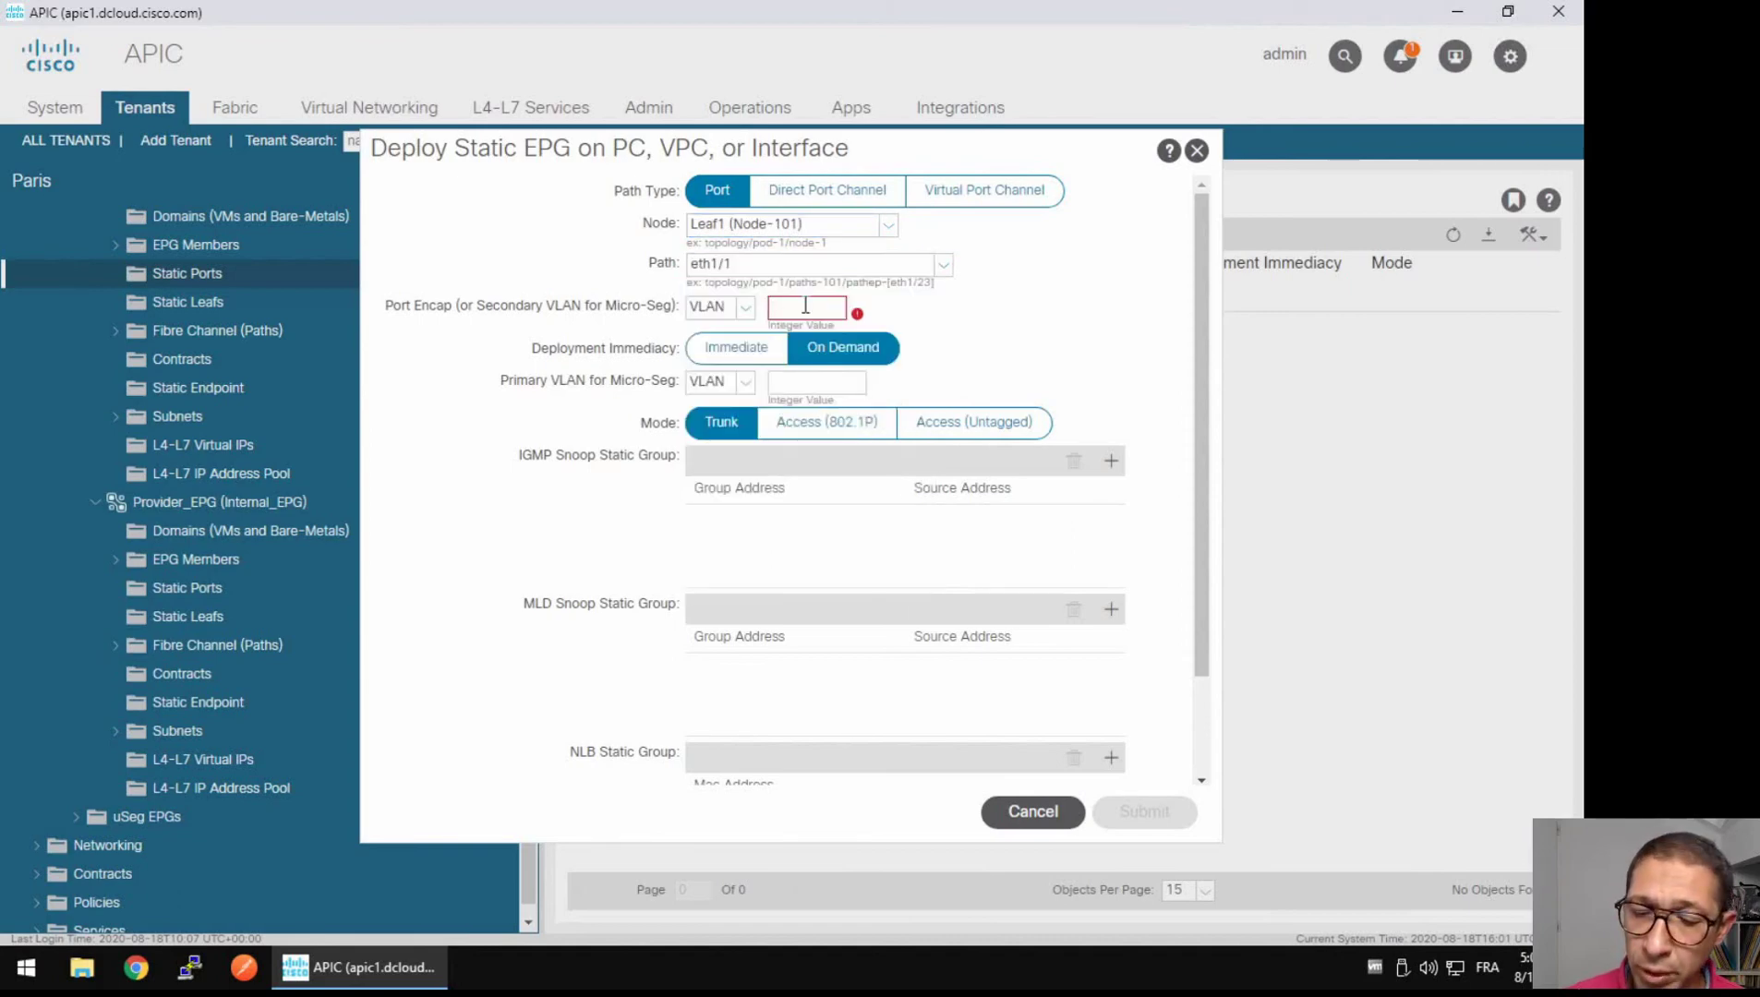
{"action": "type", "text": "2001"}
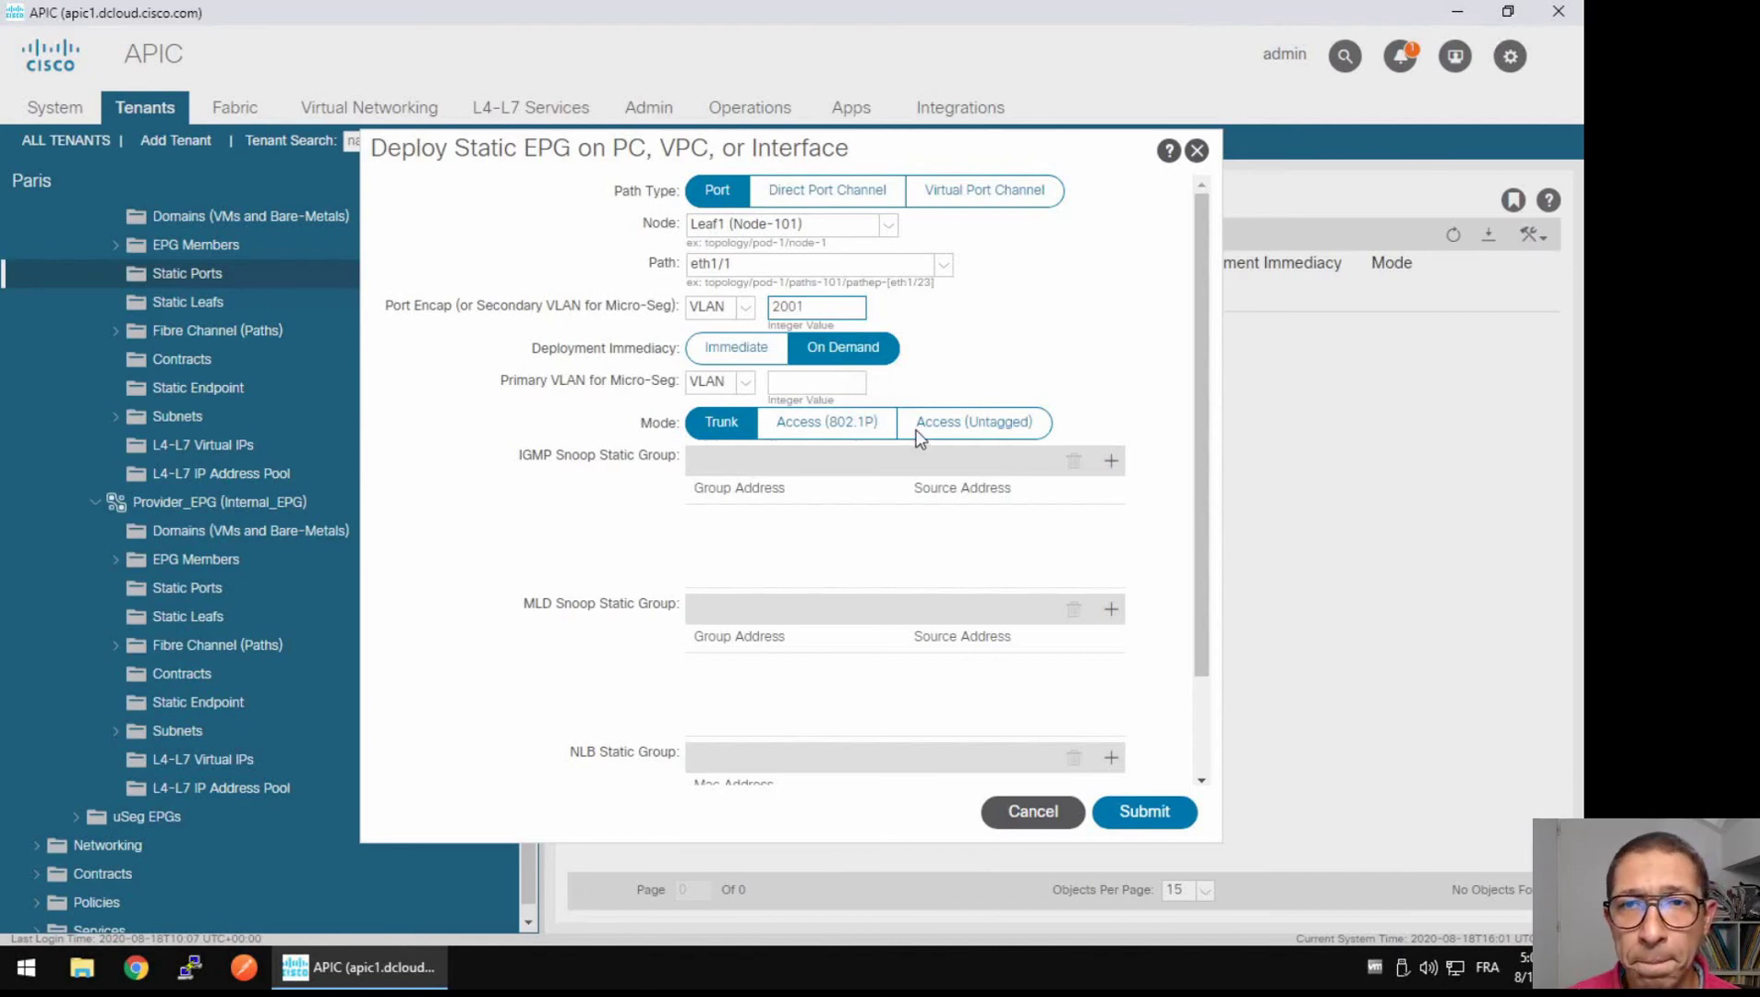
{"action": "left_click", "coordinate": [1135, 812]}
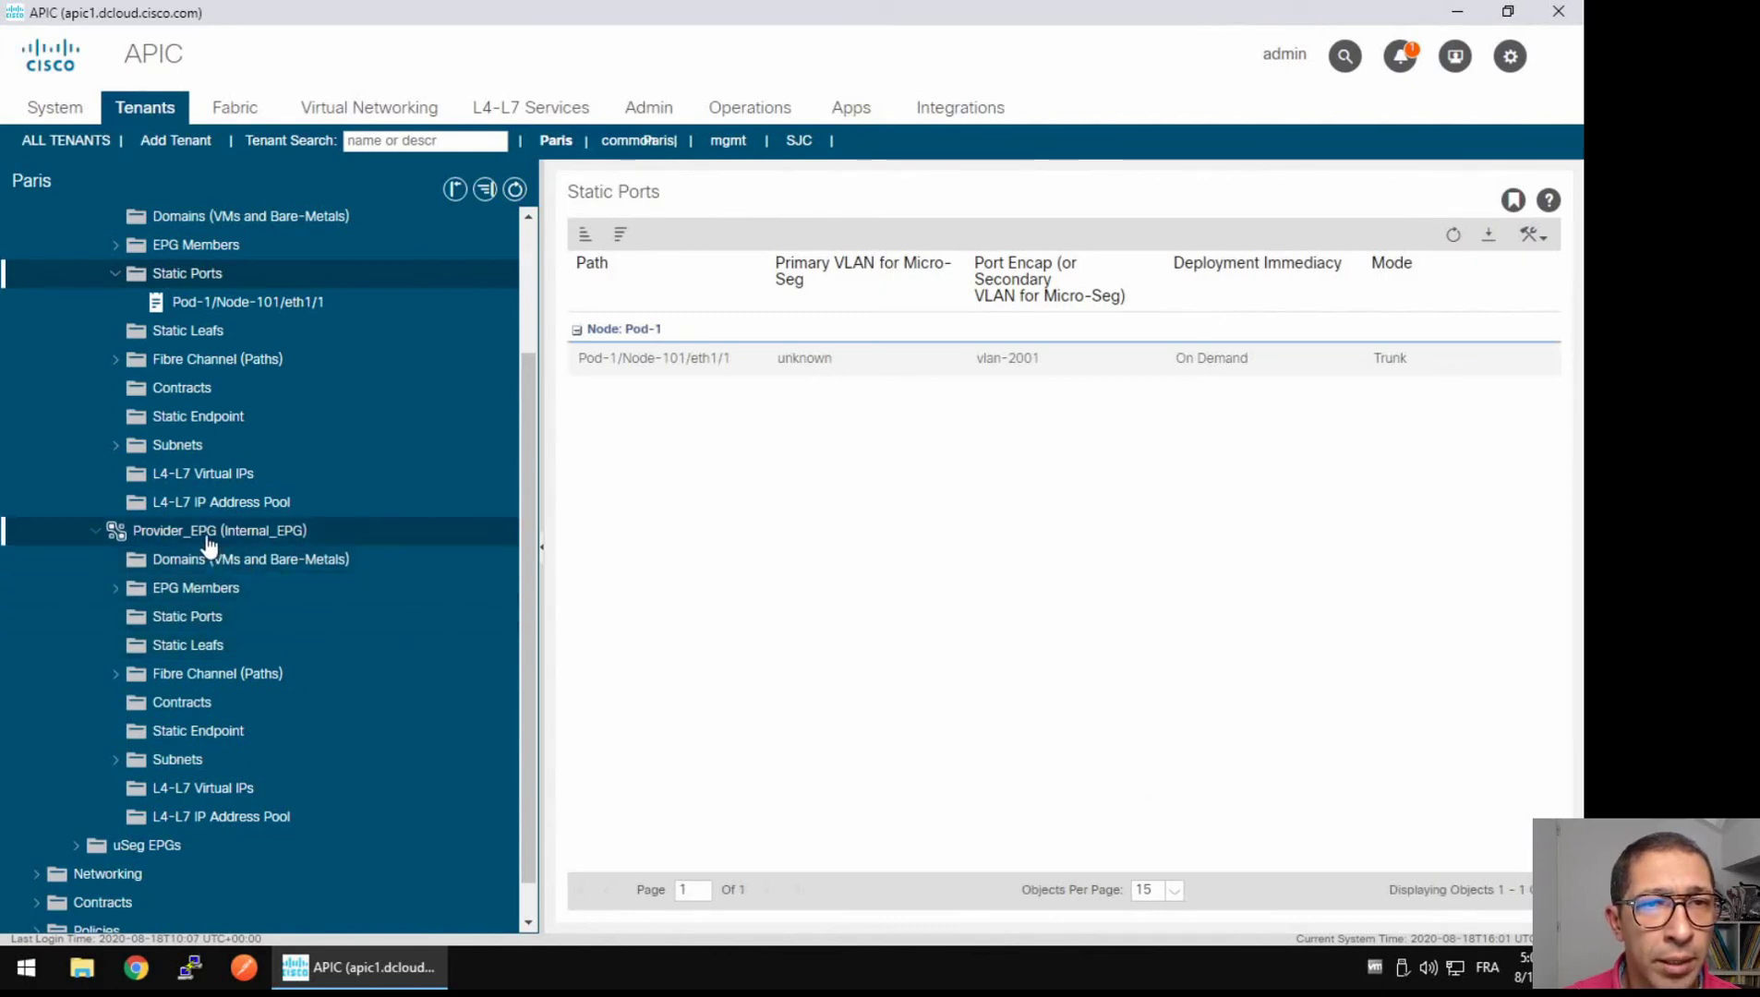
- Deploy Provider_EPG on a static port using node Leaf1 (Node-101), path eth1/2 and VLAN encapsulation 2002, and submit it
{"action": "left_click", "coordinate": [145, 626]}
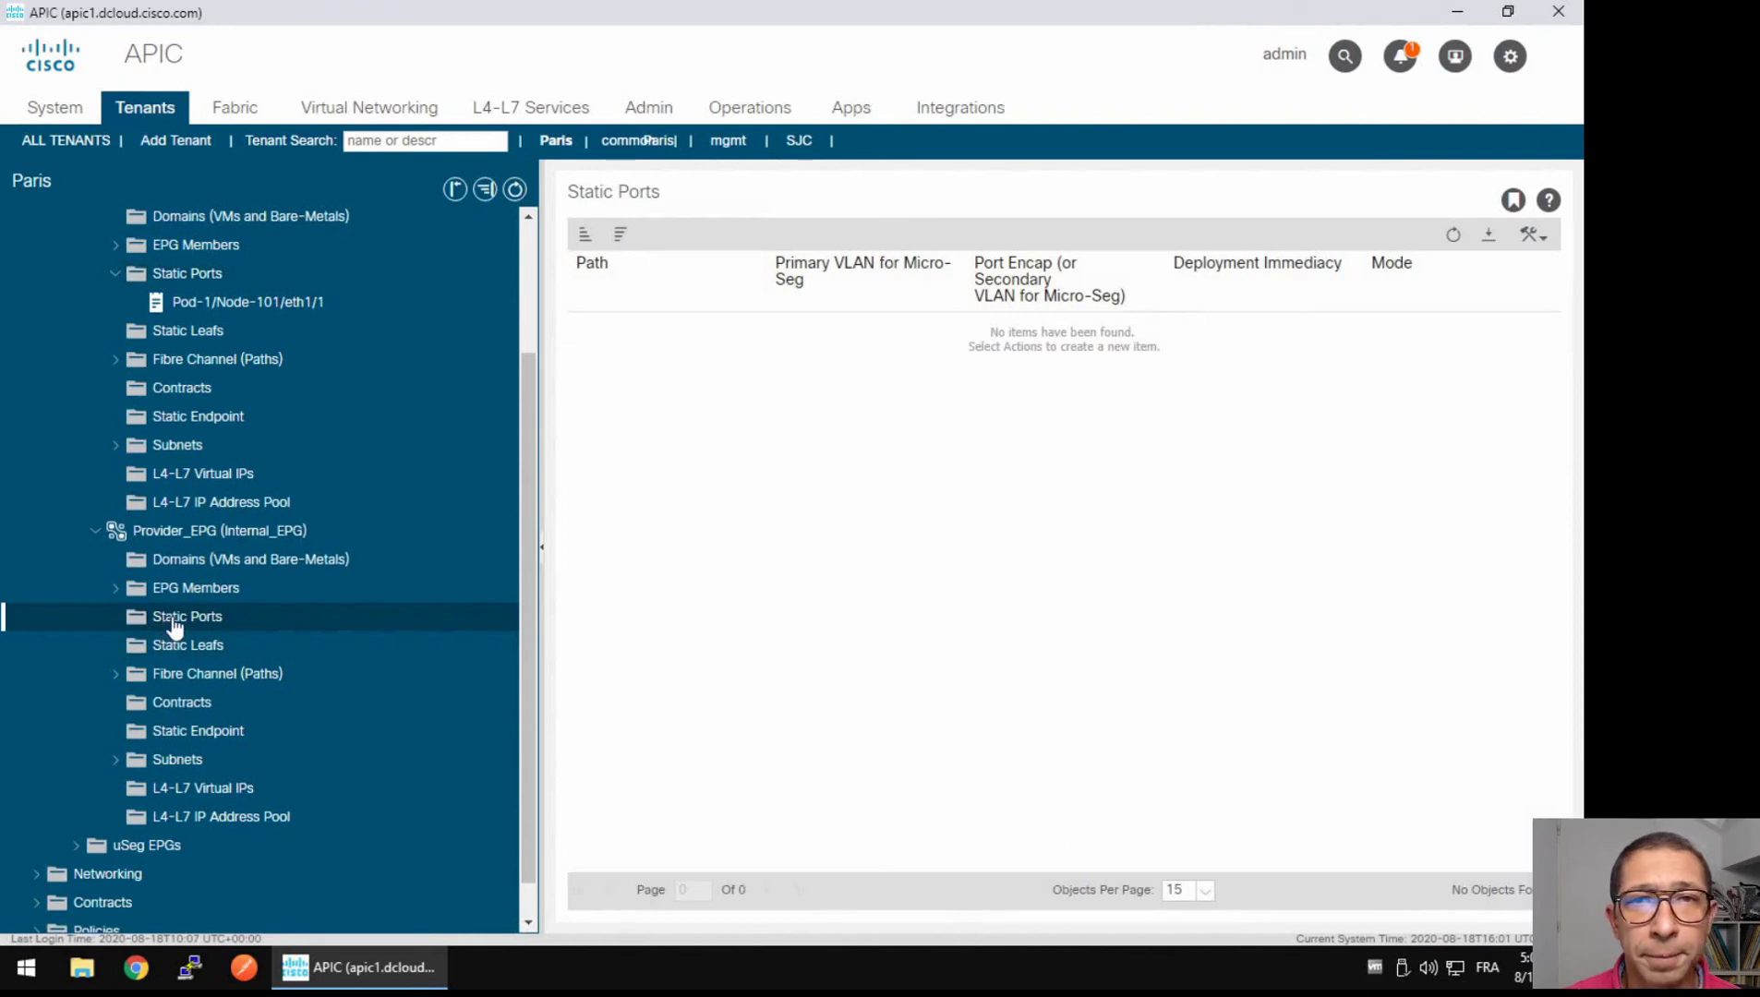
{"action": "left_click", "coordinate": [248, 638]}
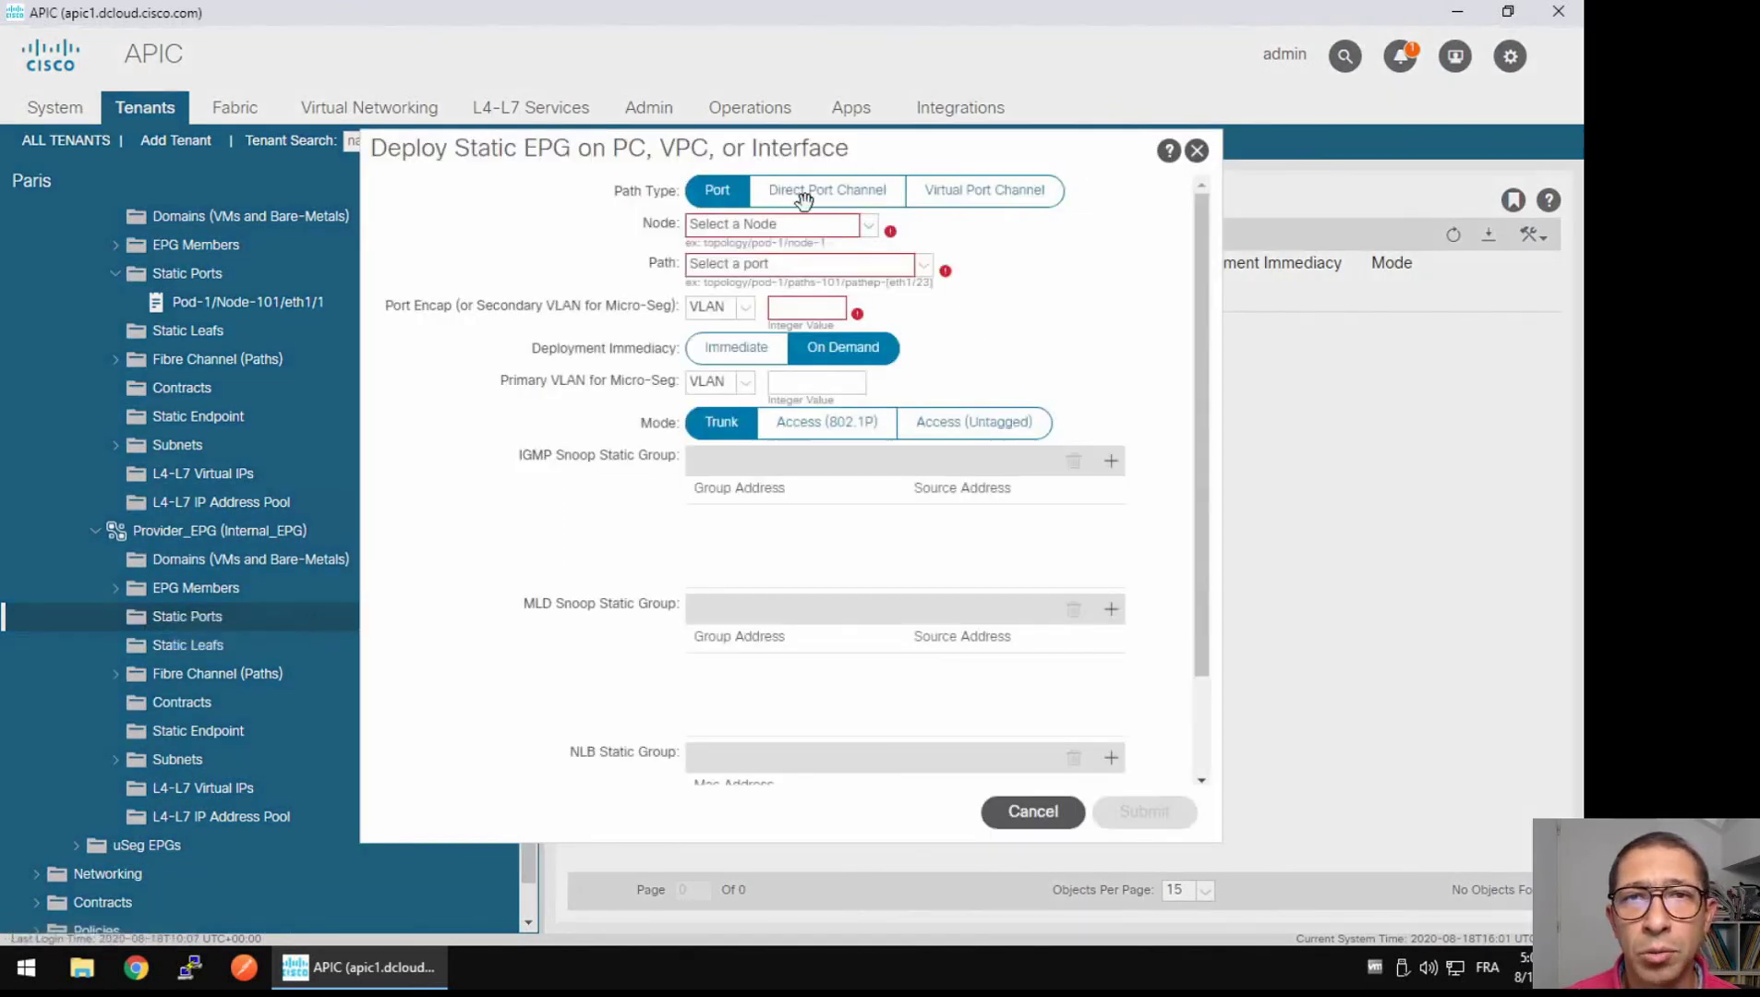
{"action": "left_click", "coordinate": [869, 227]}
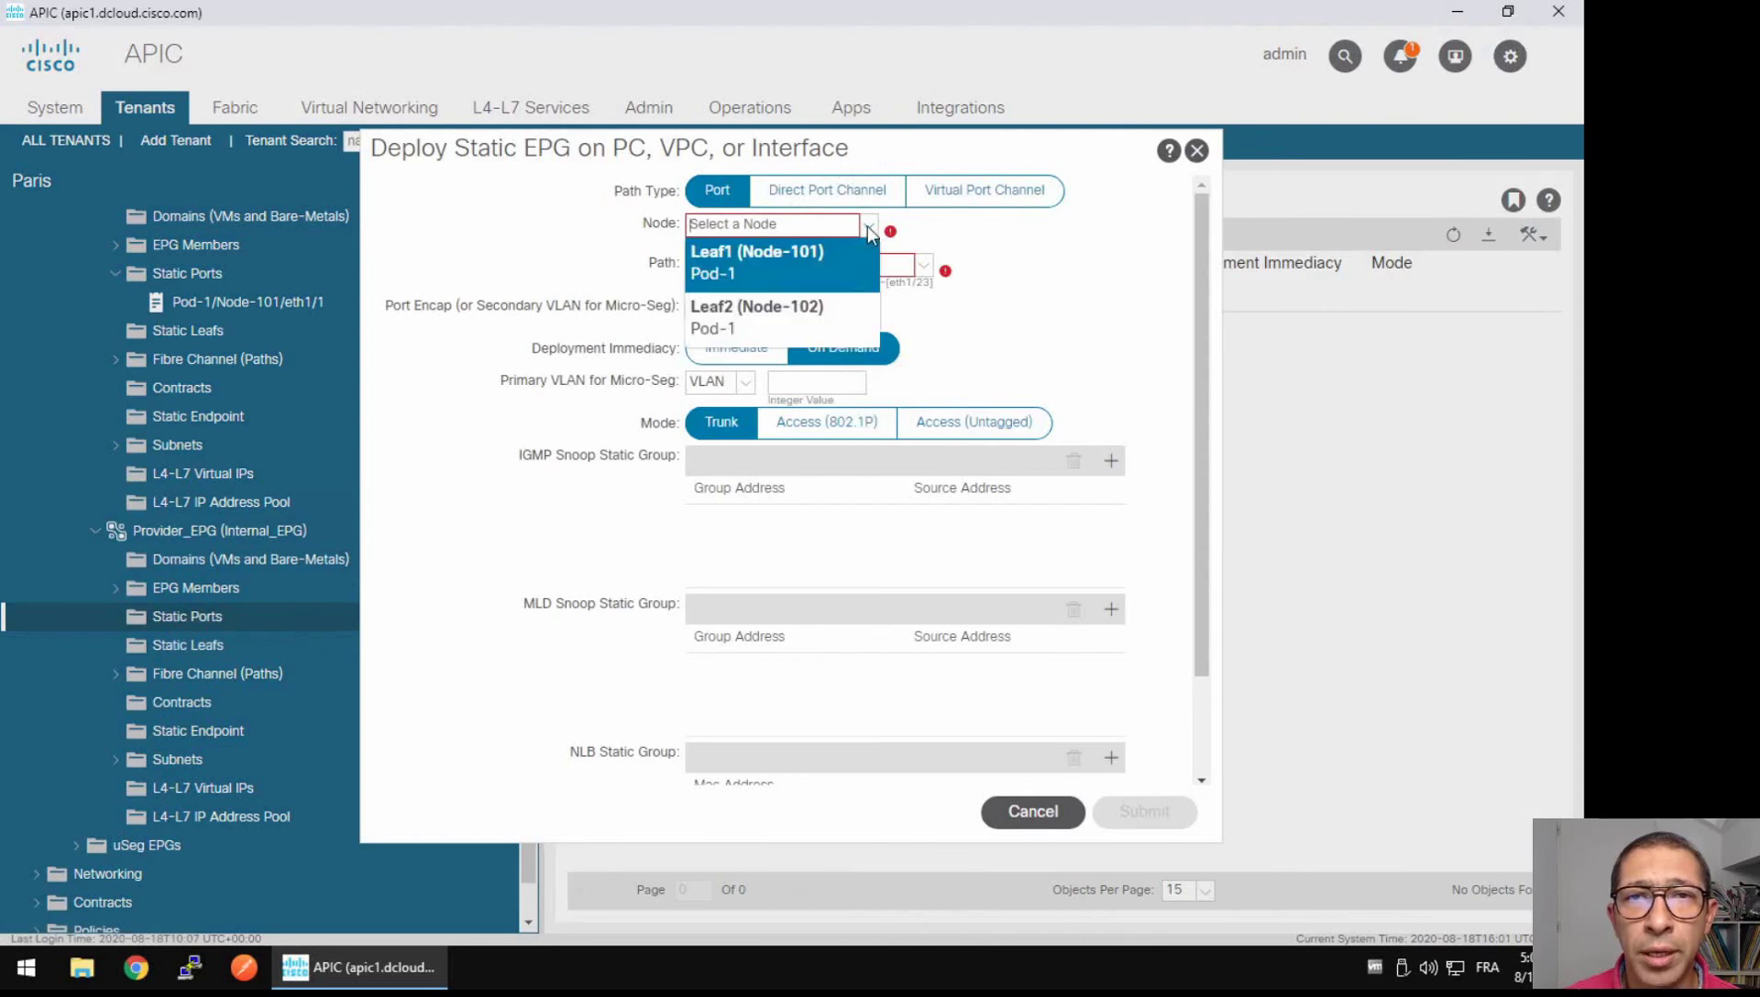
{"action": "left_click", "coordinate": [752, 261]}
{"action": "left_click", "coordinate": [783, 268]}
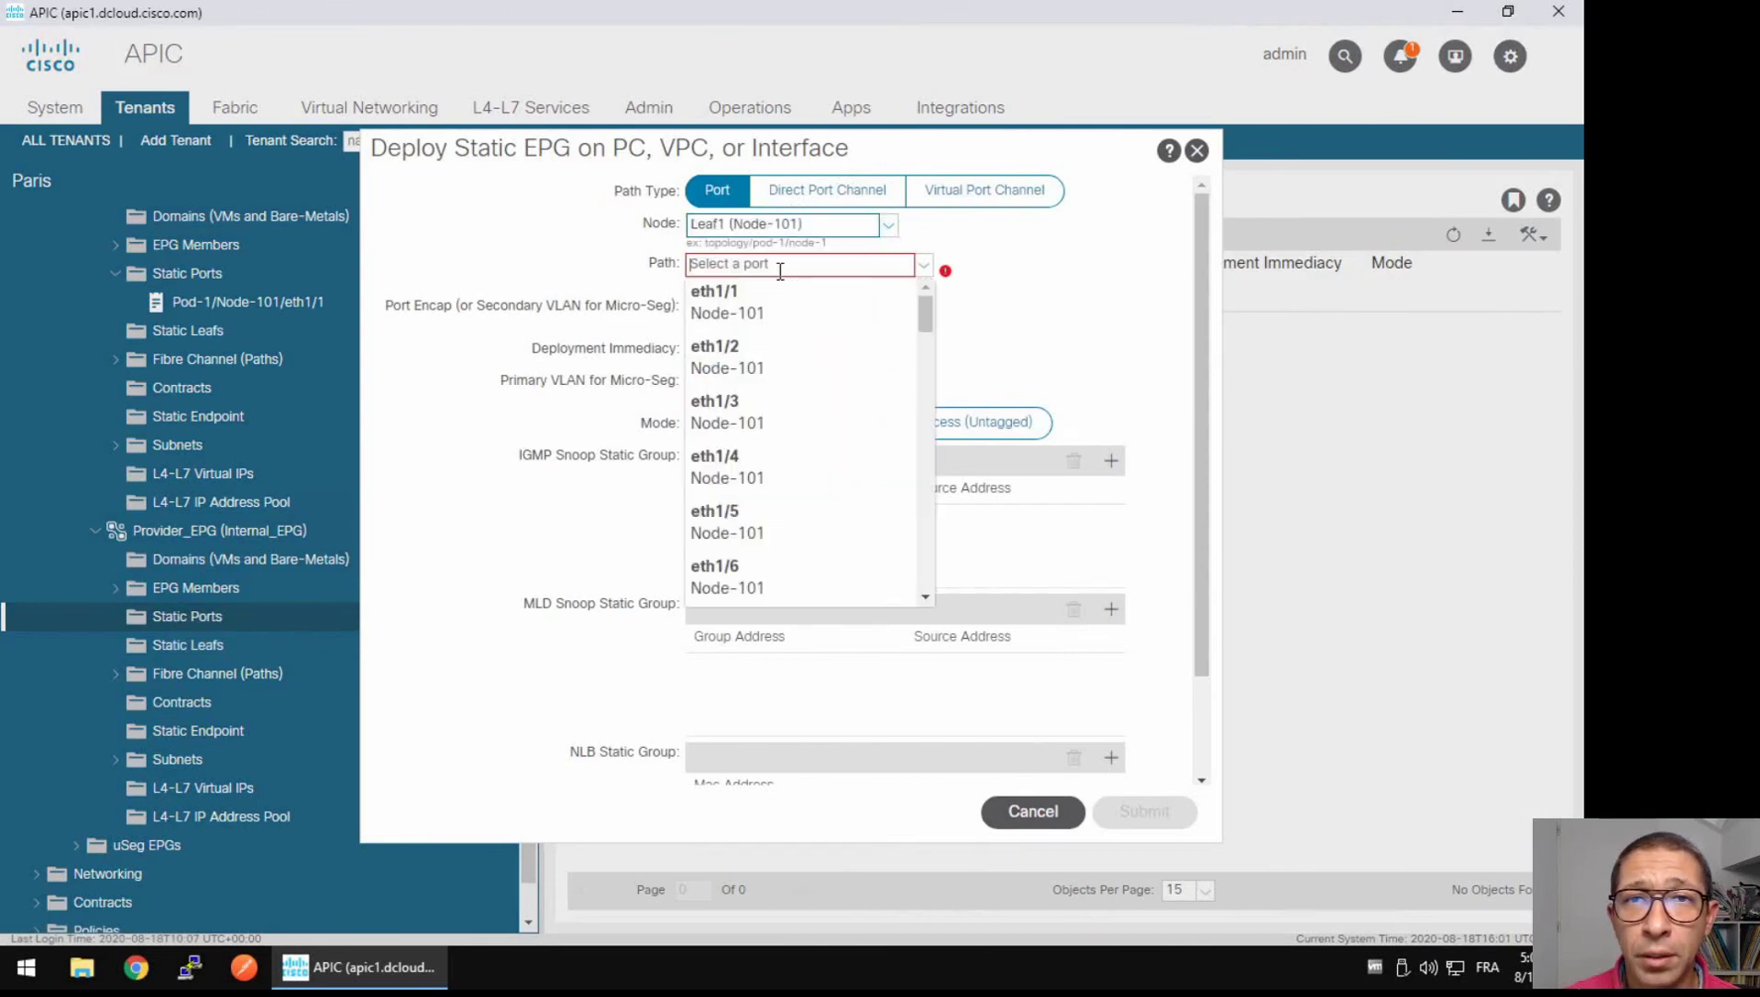
{"action": "left_click", "coordinate": [721, 358]}
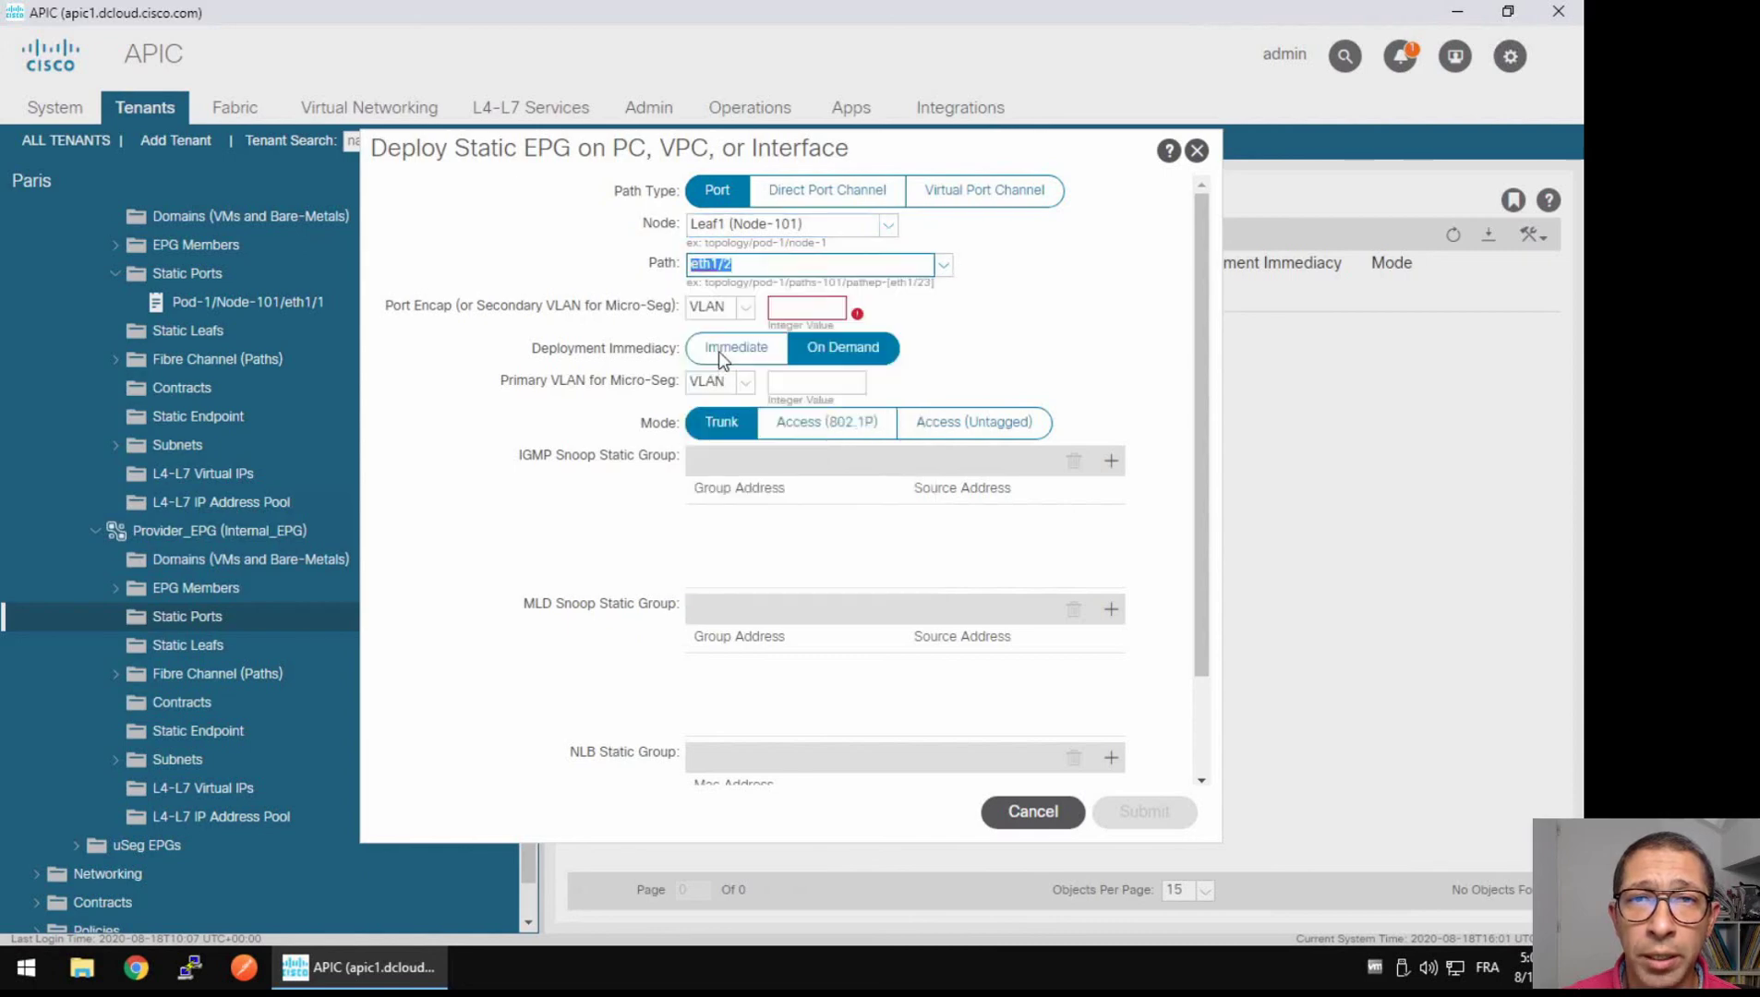
{"action": "left_click", "coordinate": [810, 308]}
{"action": "type", "text": "2002"}
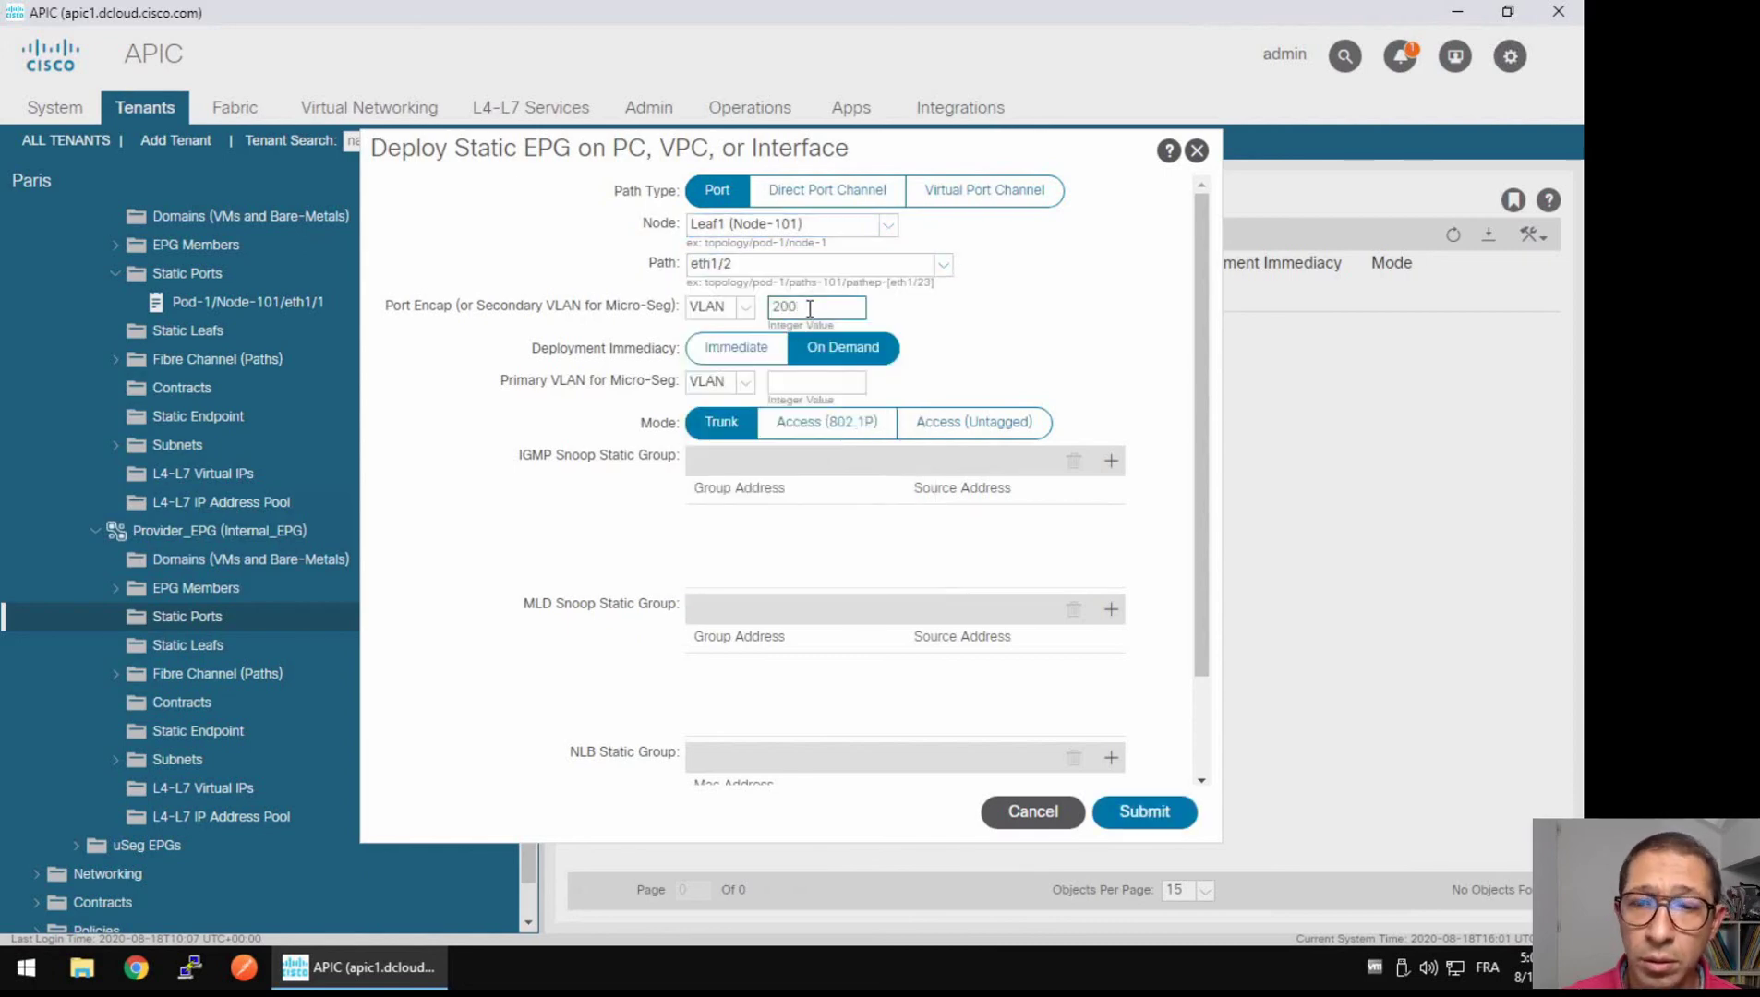
{"action": "left_click", "coordinate": [1120, 822]}
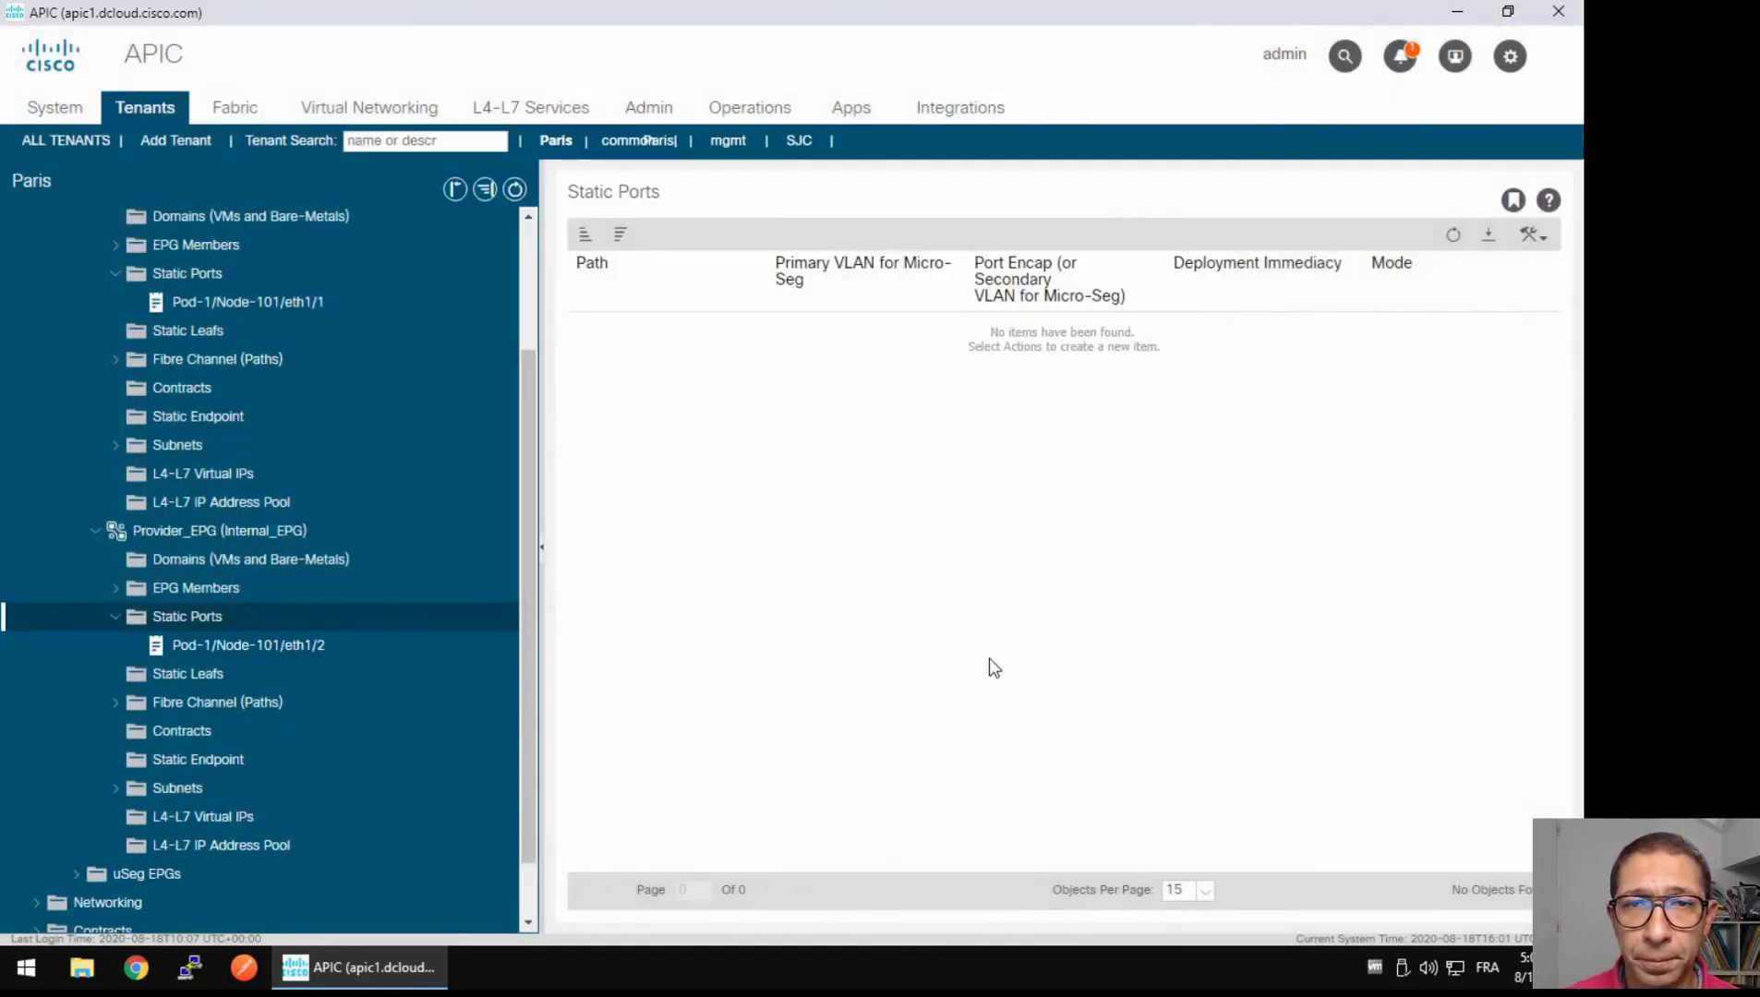
- Examine the static EPG members of Provider_EPG and Consumer_EPG, opening the interface connectivity of the node-101 member under each EPG
{"action": "left_click", "coordinate": [117, 592]}
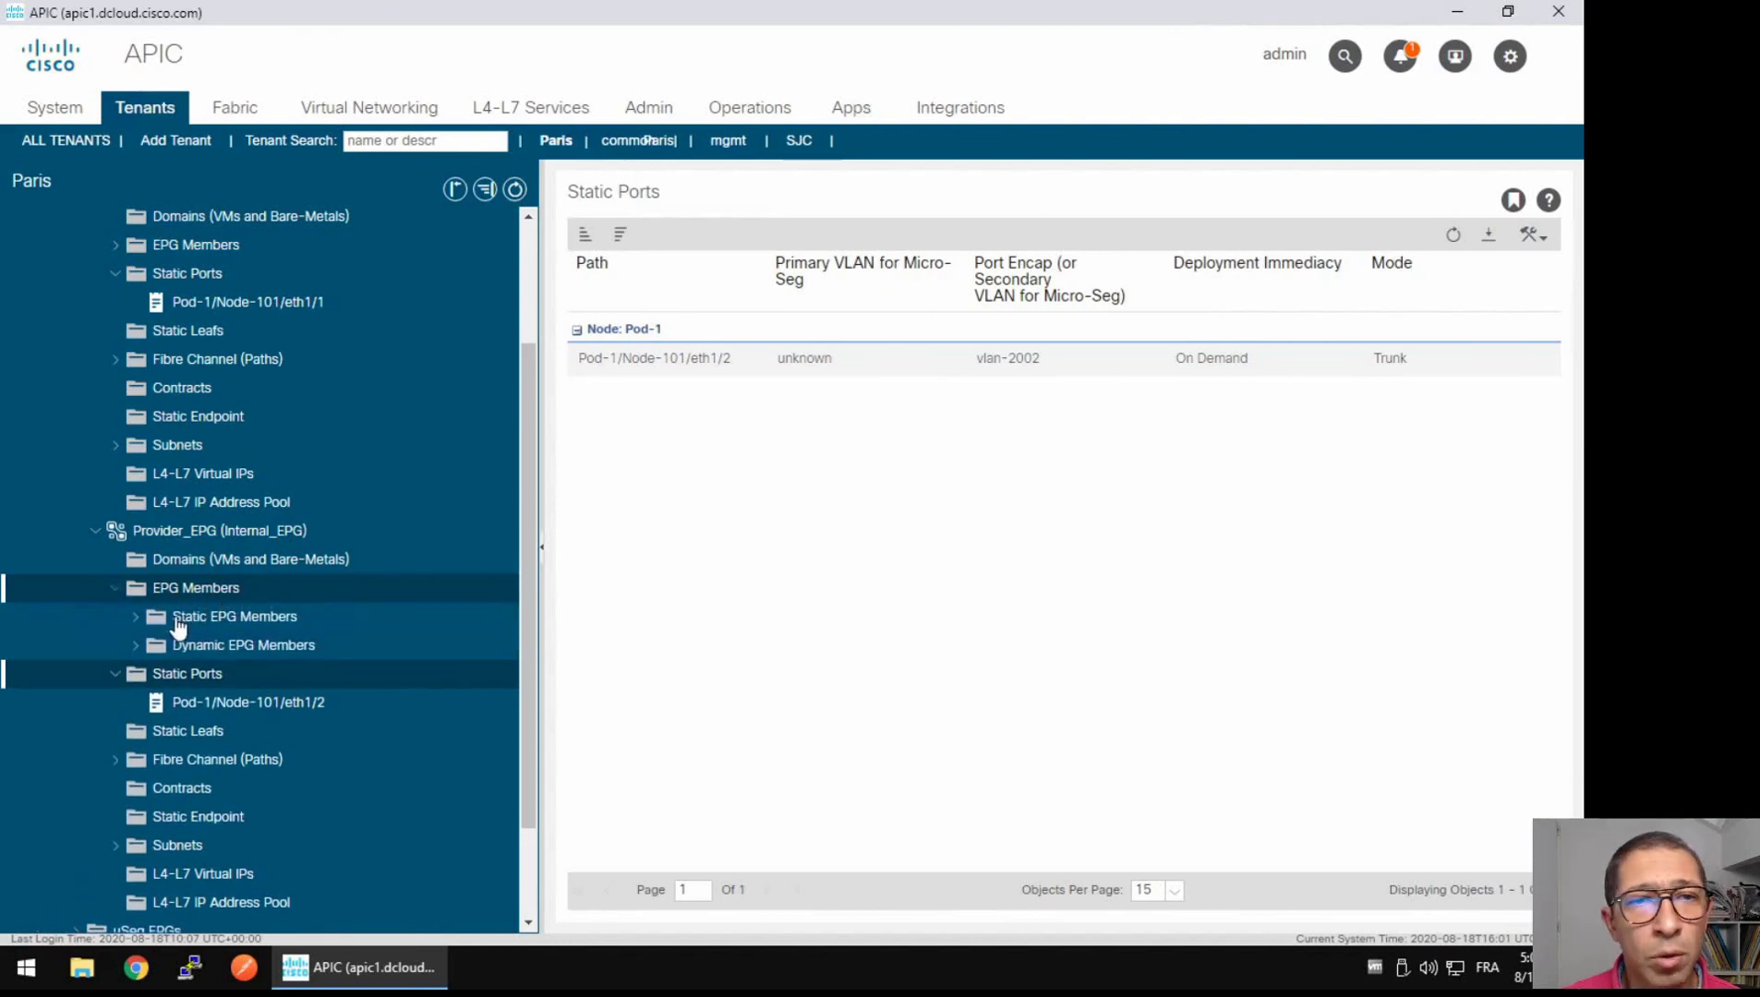
{"action": "left_click", "coordinate": [136, 617]}
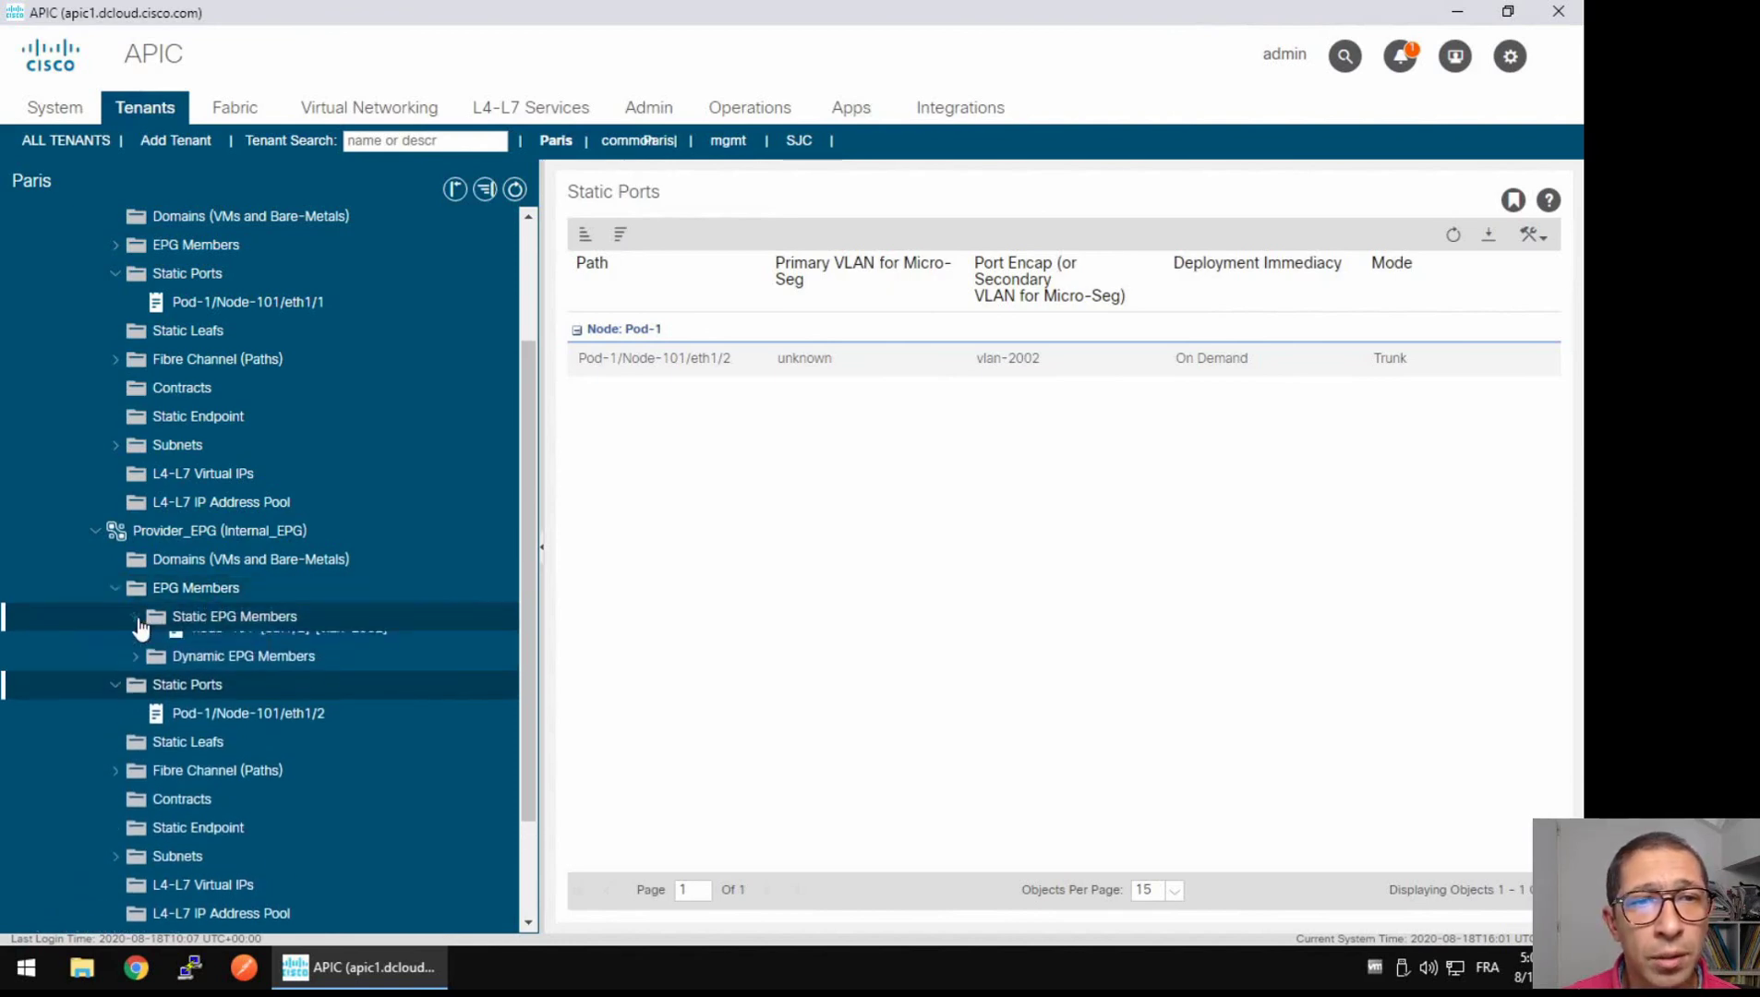
{"action": "left_click", "coordinate": [220, 653]}
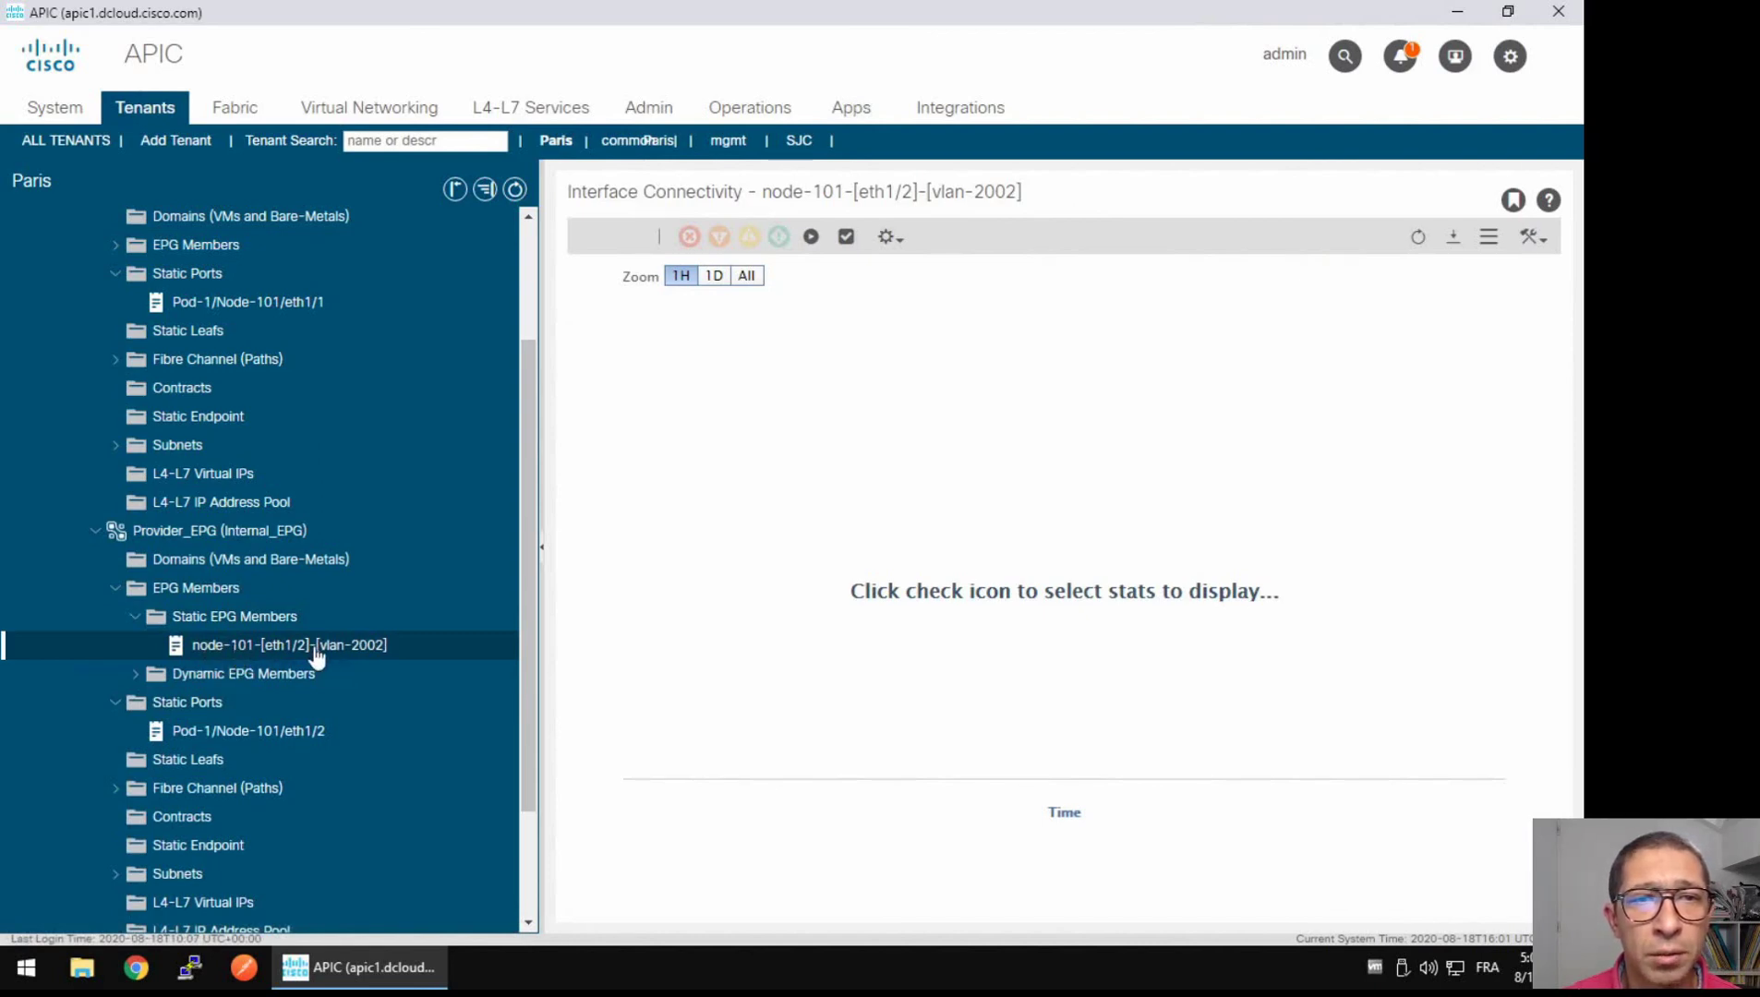
{"action": "left_click_drag", "start_coordinate": [528, 507], "coordinate": [533, 393]}
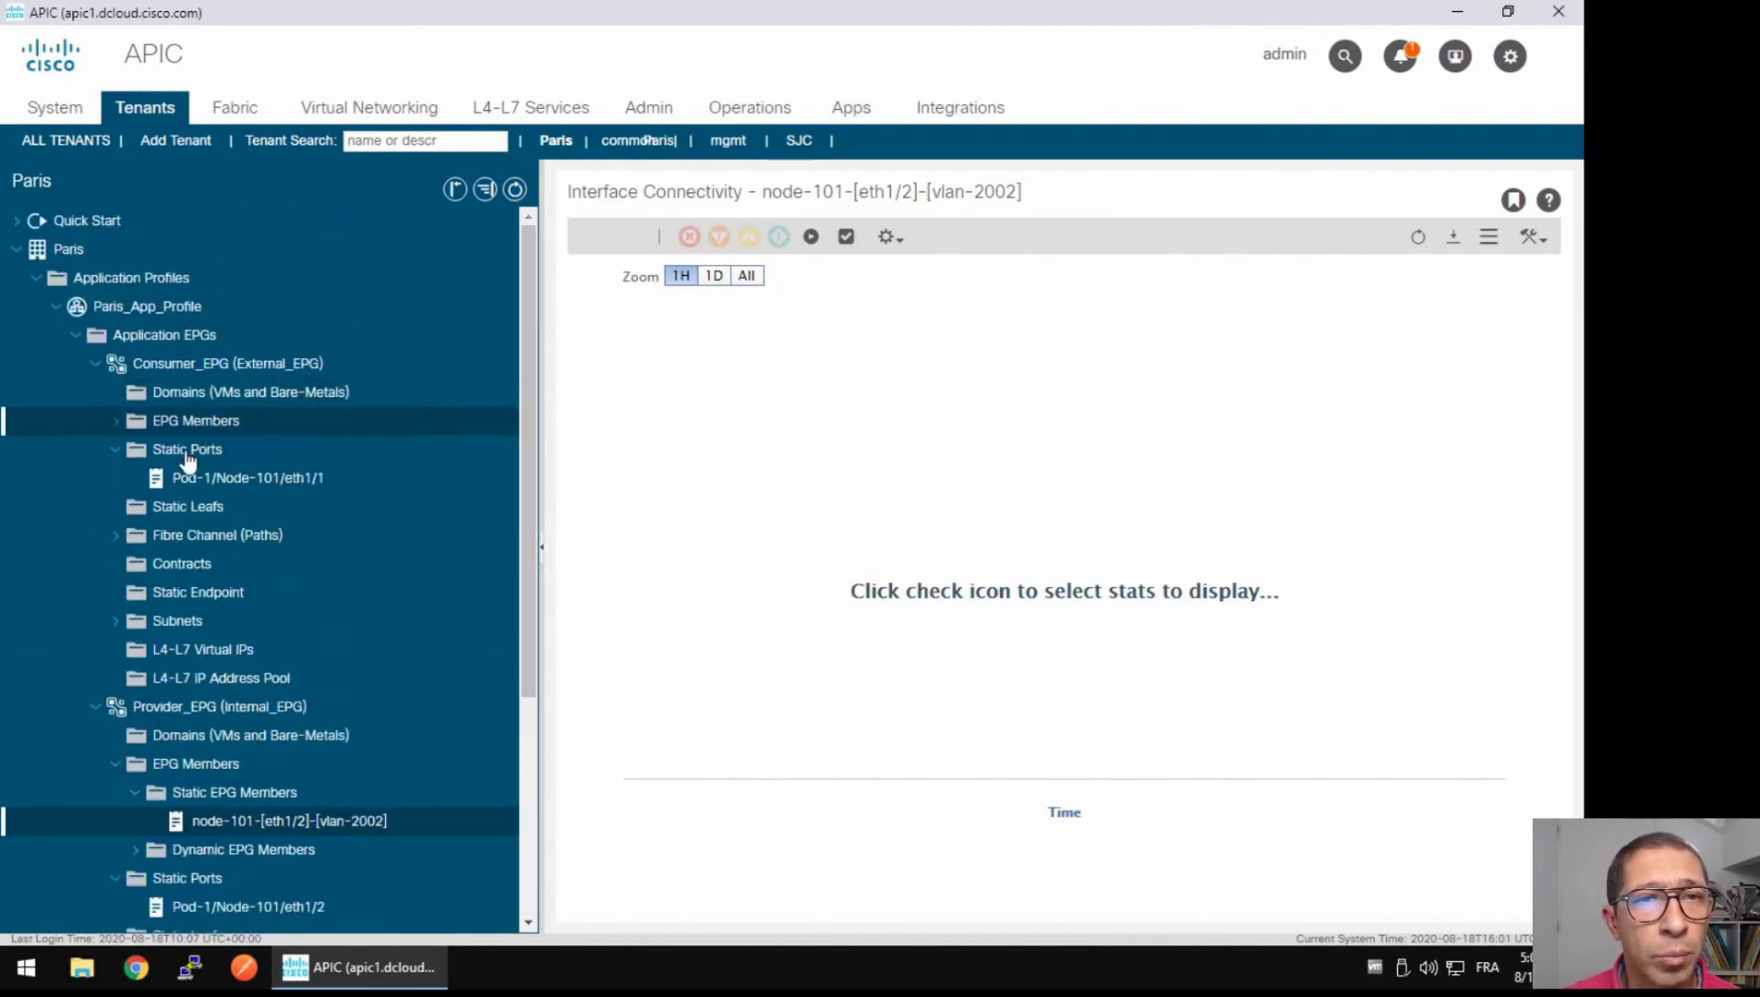
{"action": "left_click", "coordinate": [115, 420]}
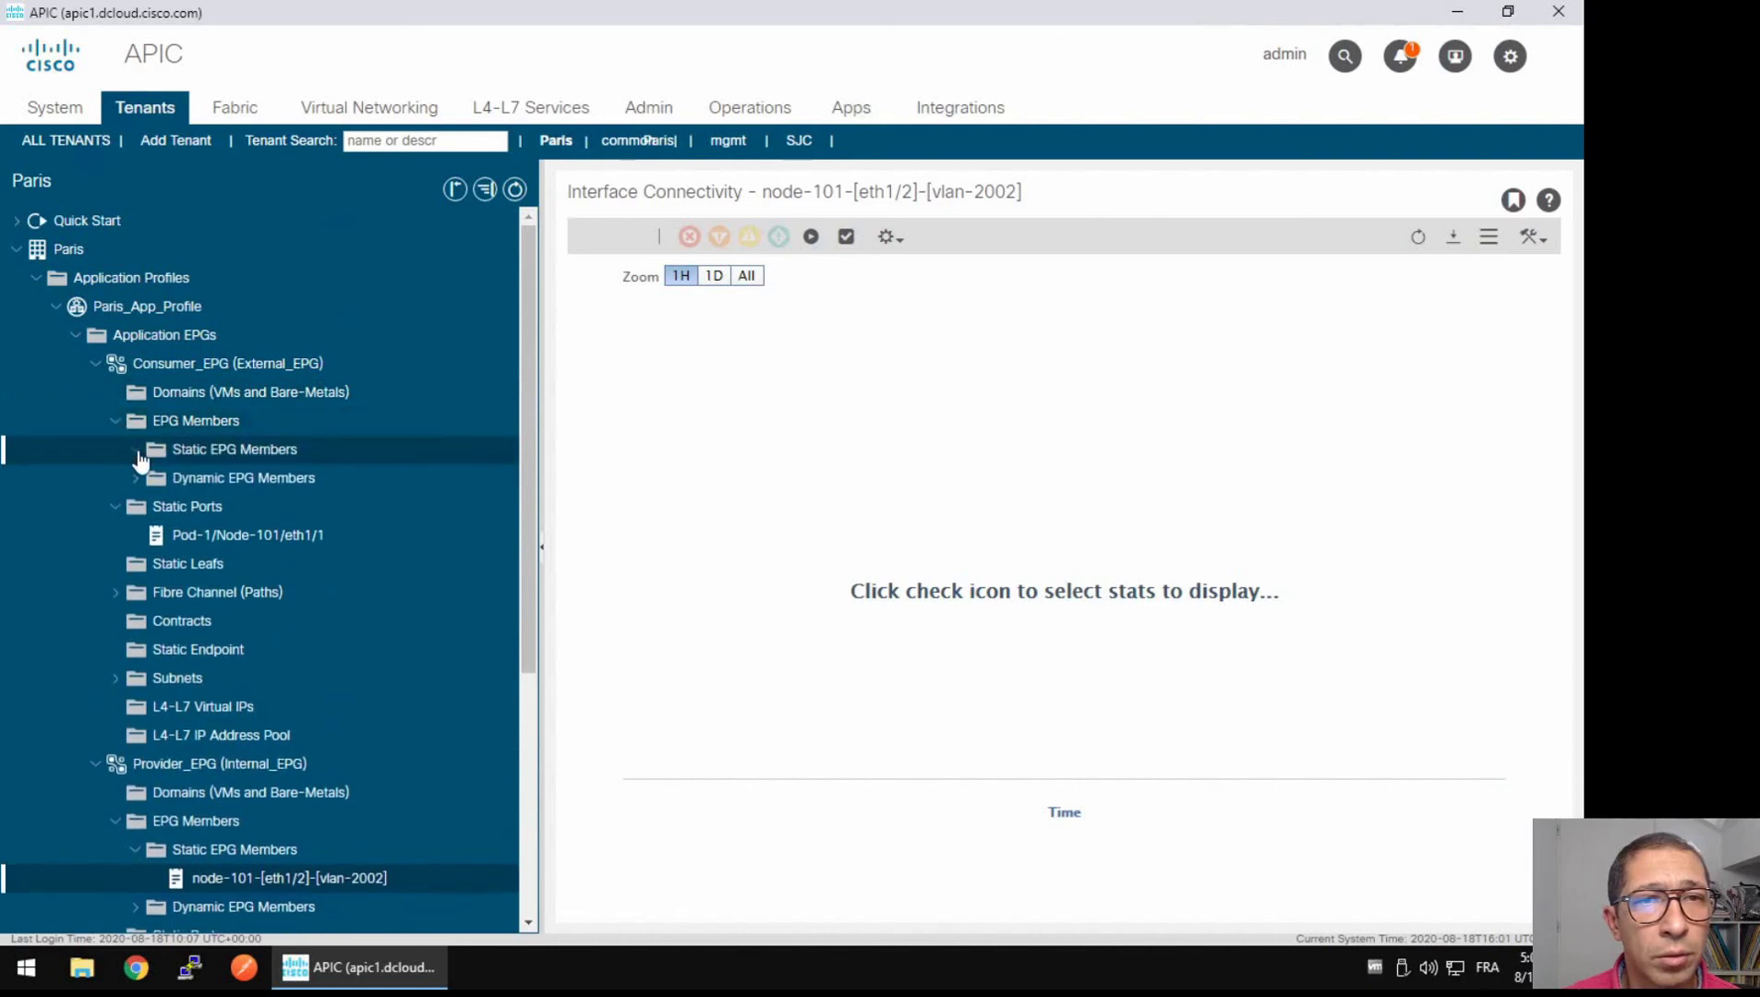
{"action": "left_click", "coordinate": [135, 450]}
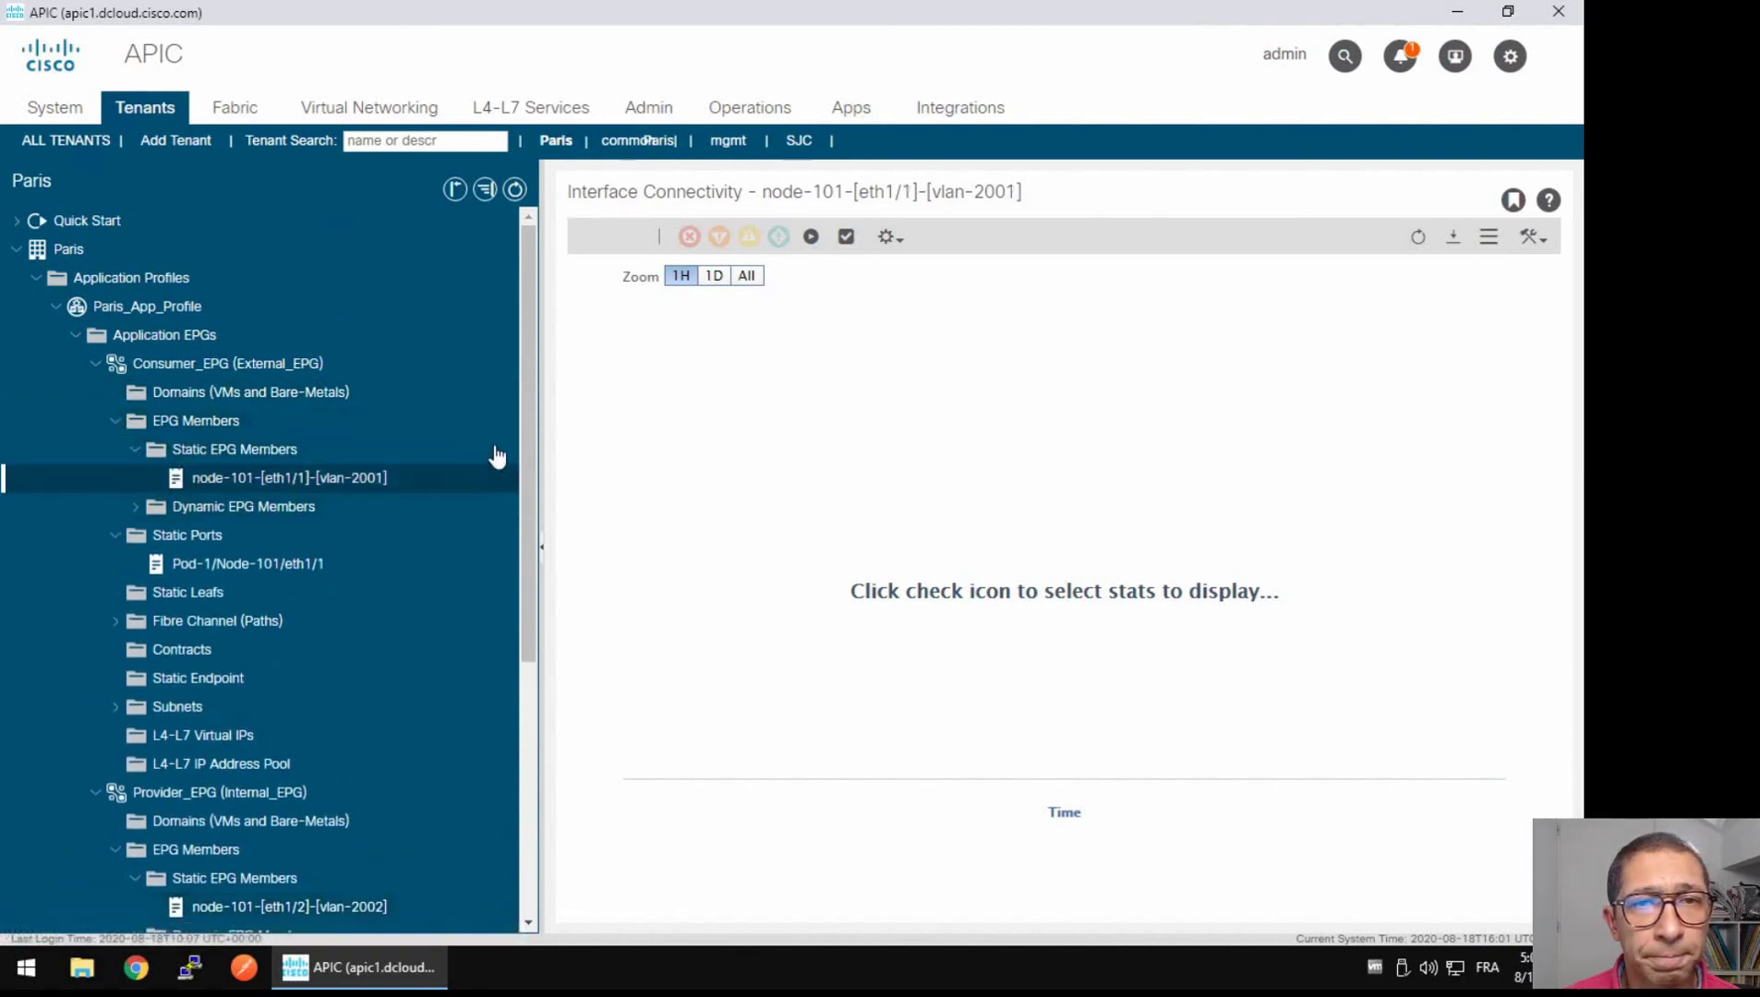
{"action": "left_click_drag", "start_coordinate": [520, 397], "coordinate": [535, 658]}
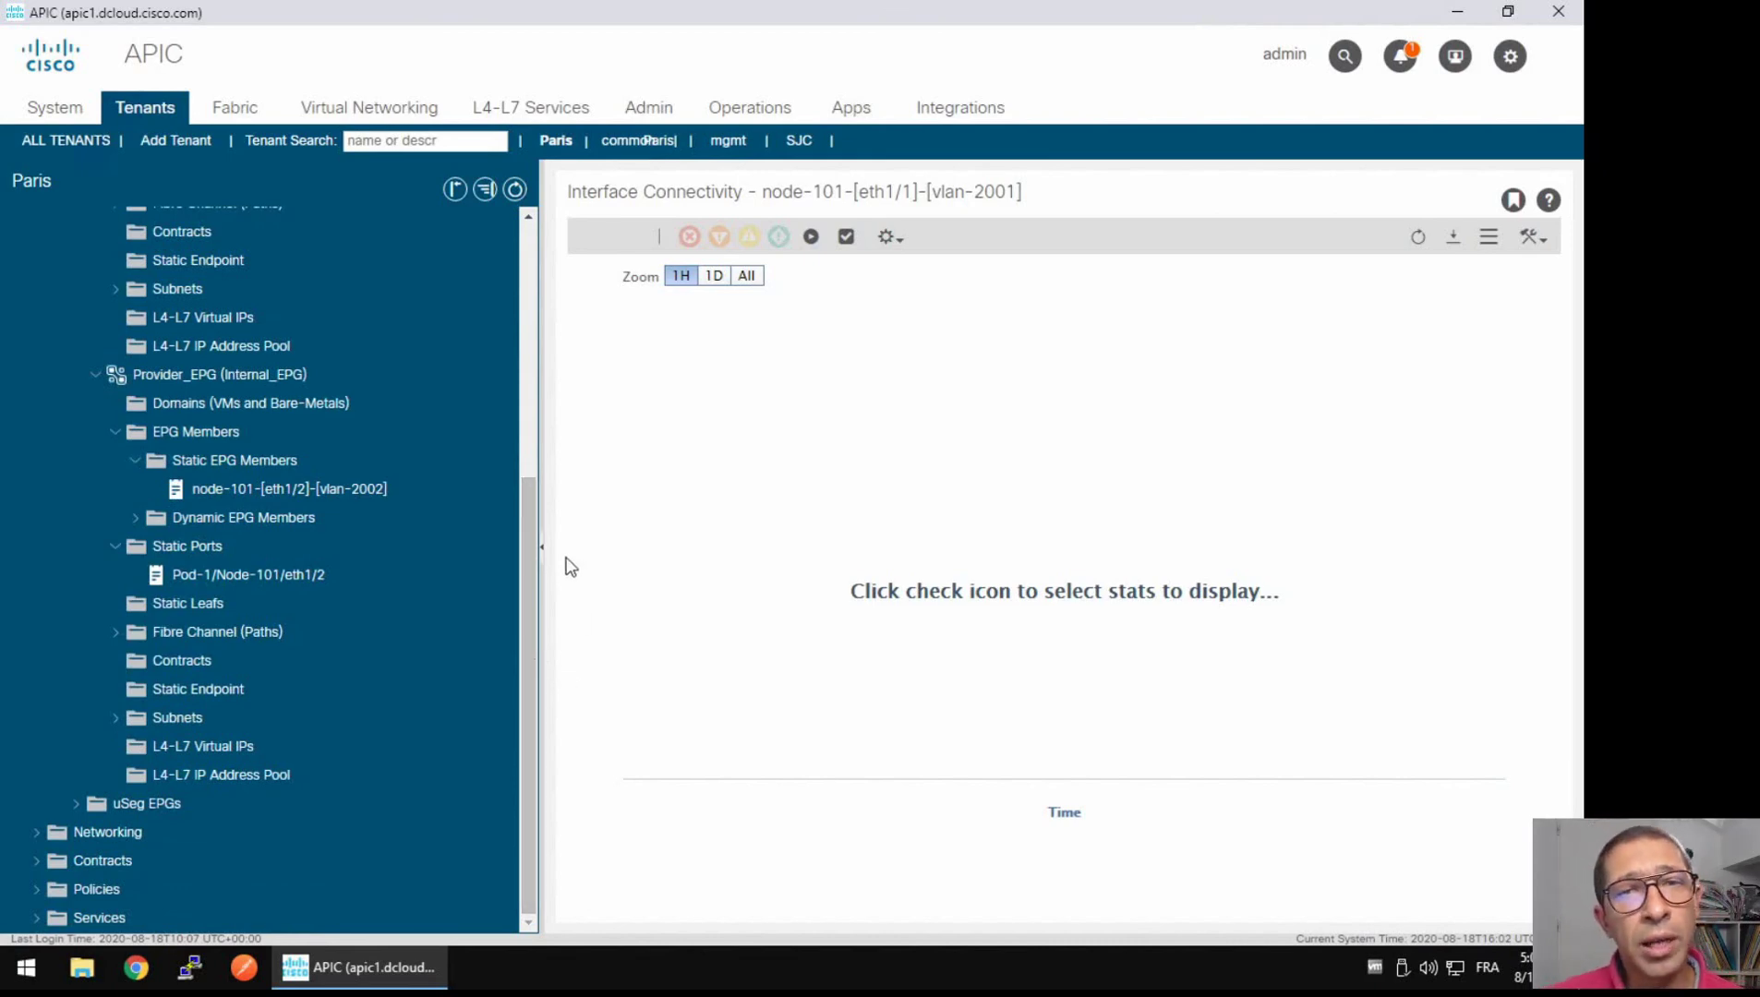
{"action": "left_click", "coordinate": [527, 351]}
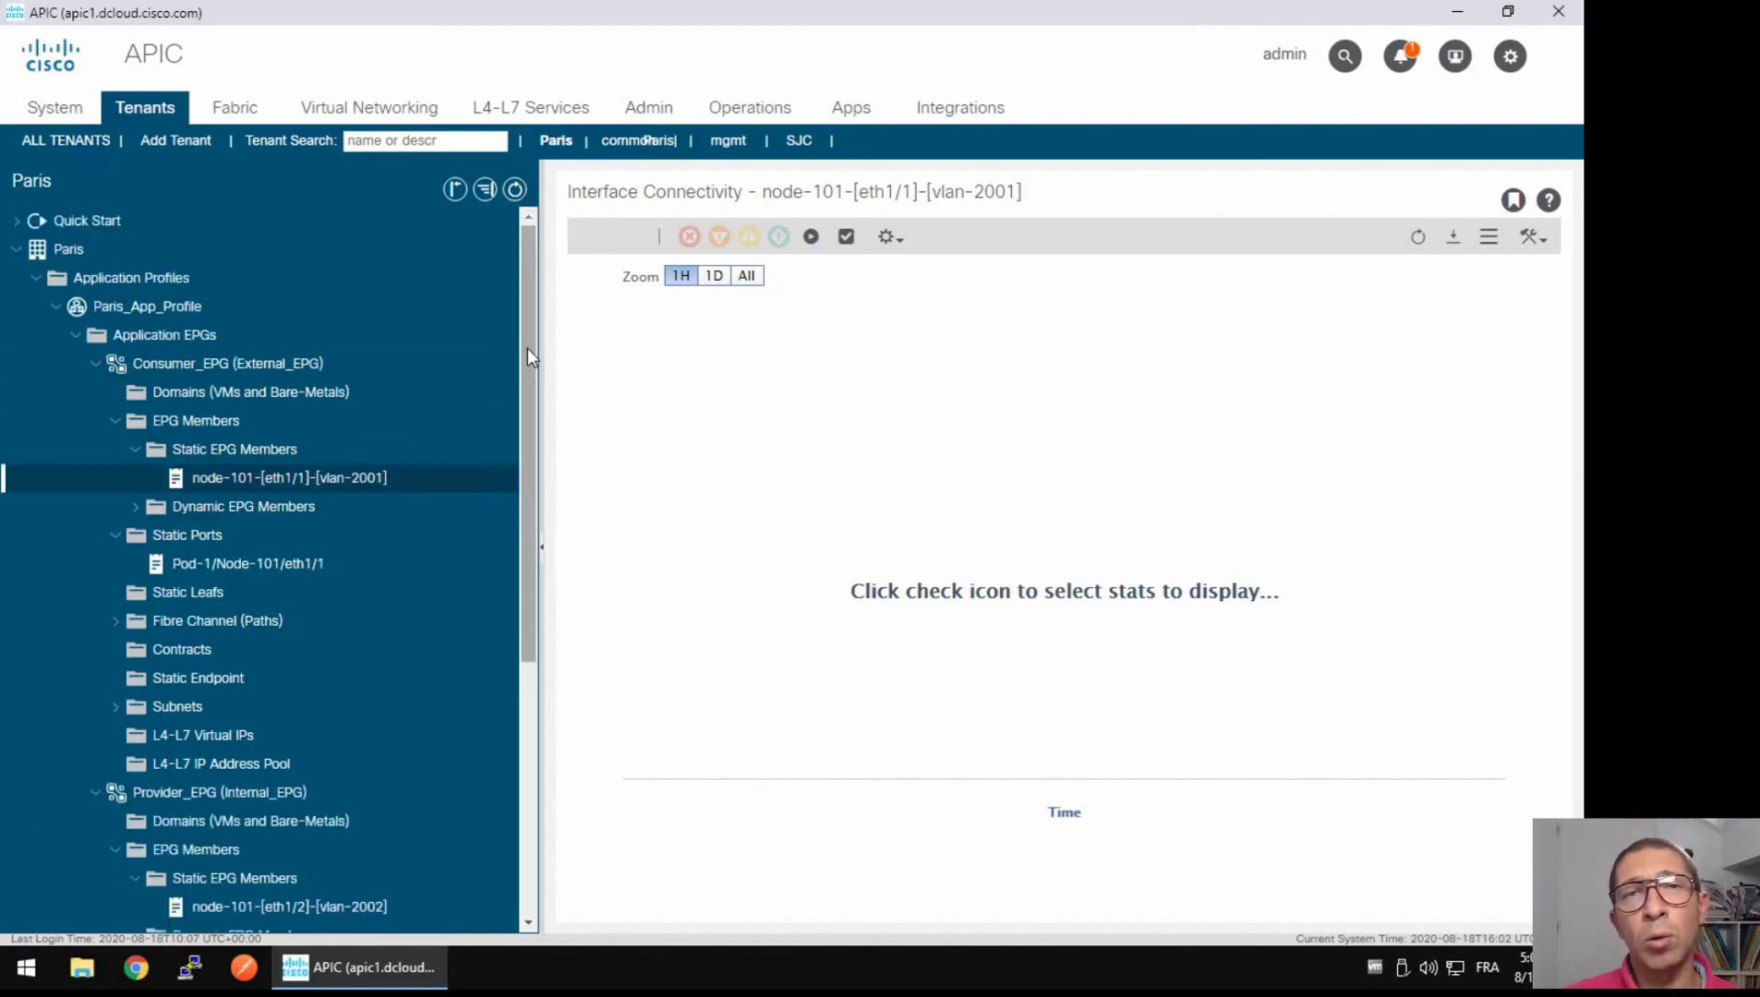